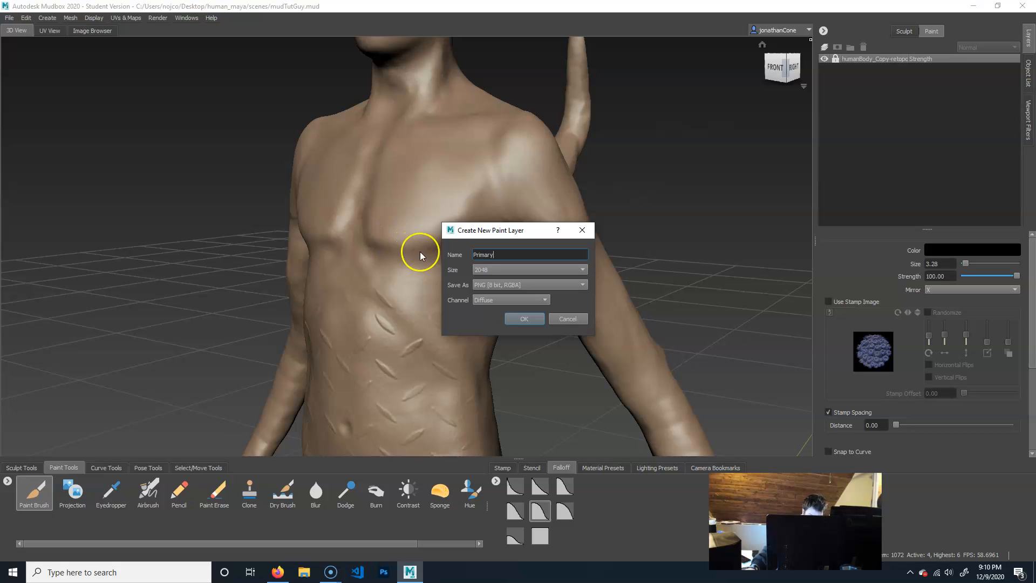
- Create the paint layer Primary at size 2048 as PNG [8 bit, RGBA] in the Diffuse channel
{"action": "left_click", "coordinate": [513, 298]}
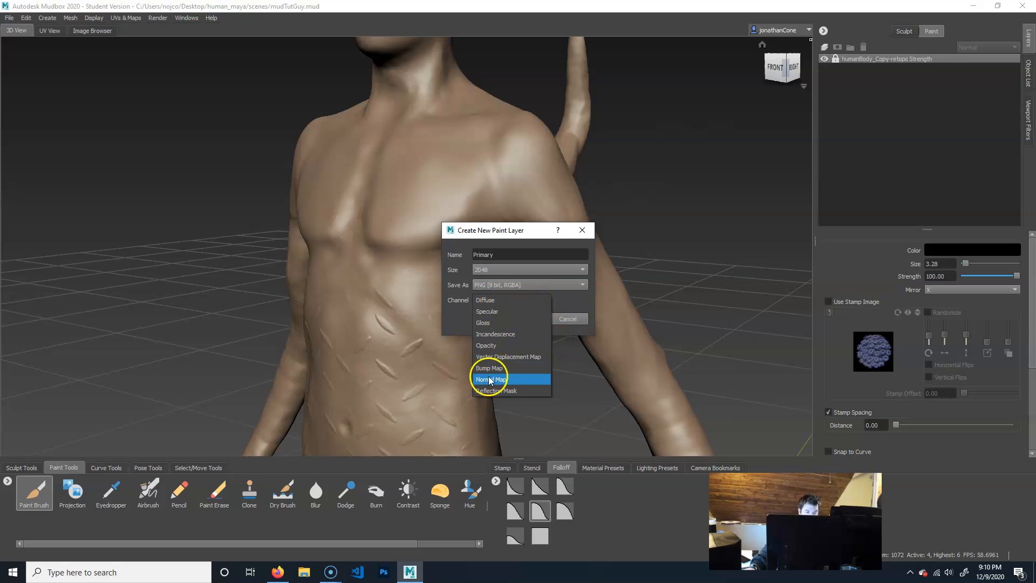
{"action": "left_click", "coordinate": [529, 231]}
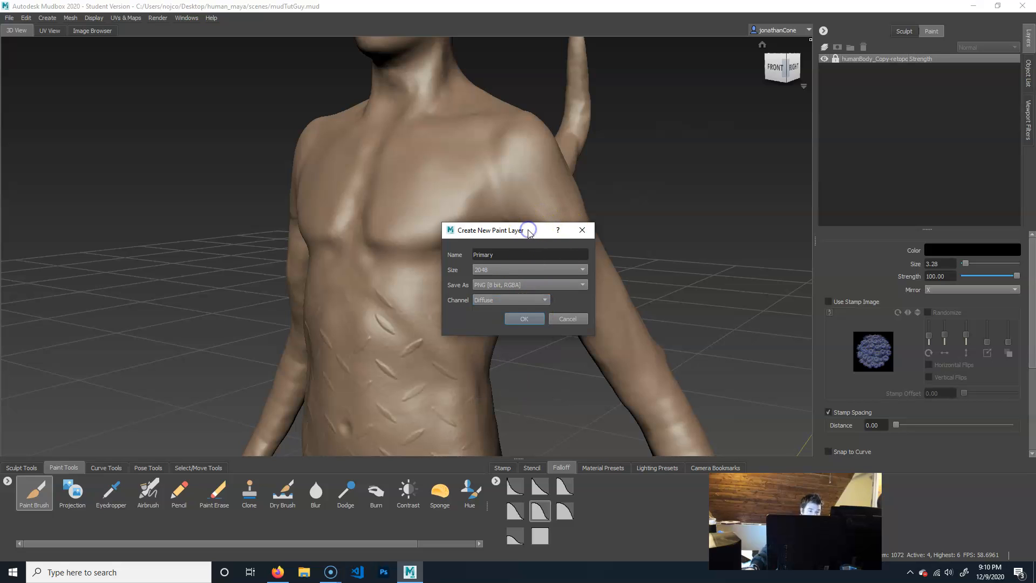
{"action": "left_click", "coordinate": [527, 318]}
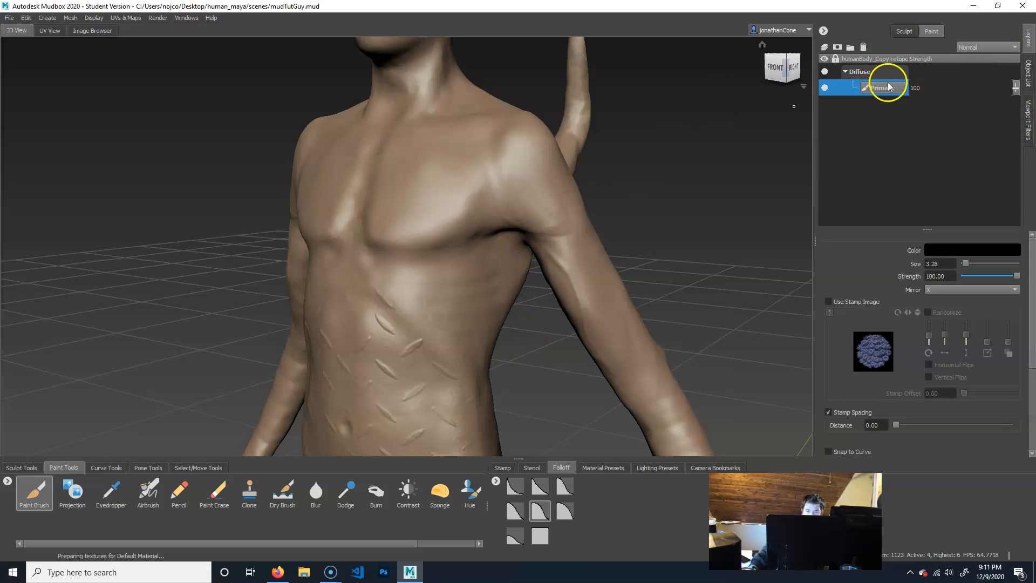
{"action": "left_click", "coordinate": [24, 468]}
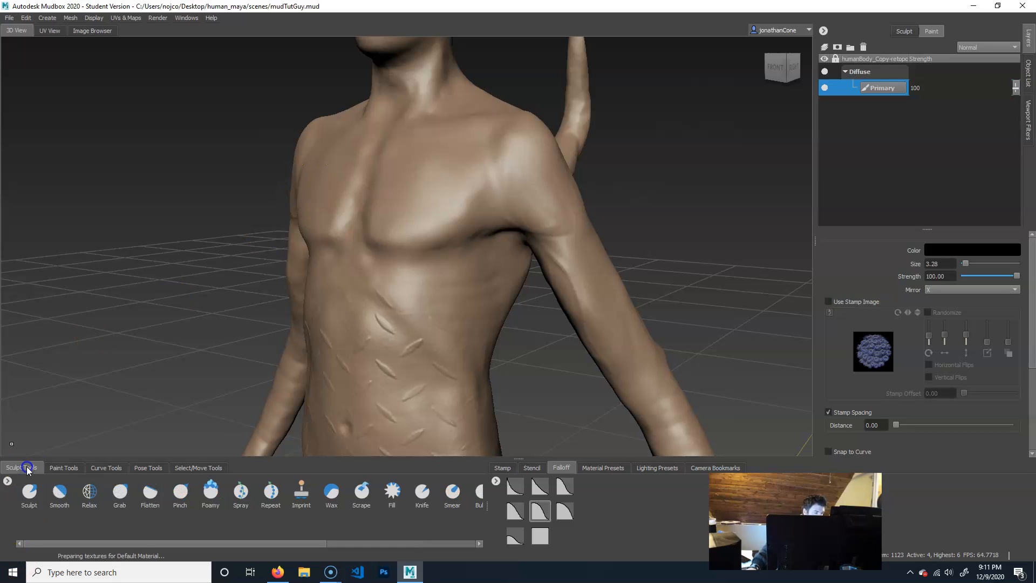
{"action": "left_click", "coordinate": [63, 469]}
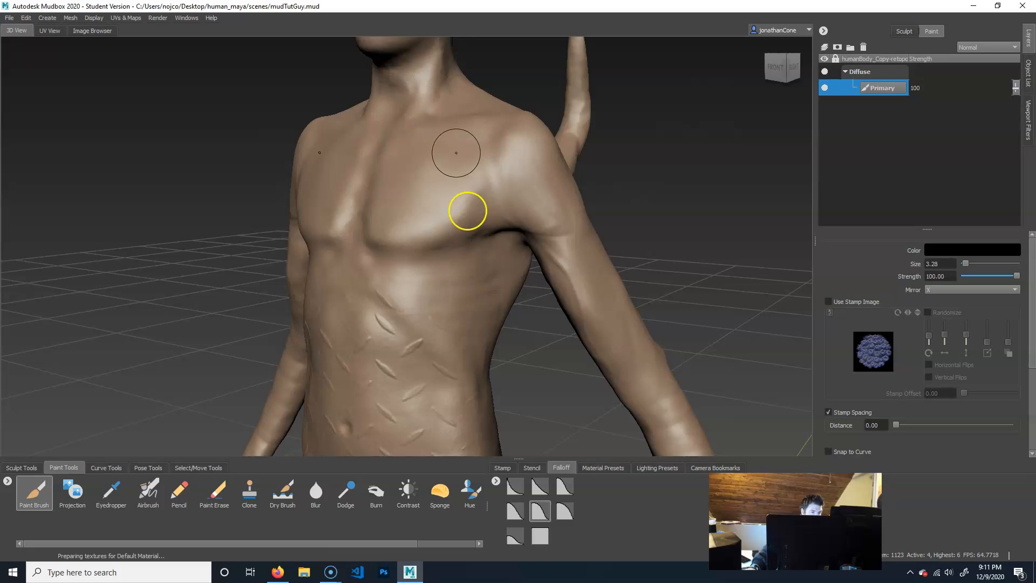
{"action": "scroll", "coordinate": [928, 436], "scroll_direction": "down", "scroll_amount": 4}
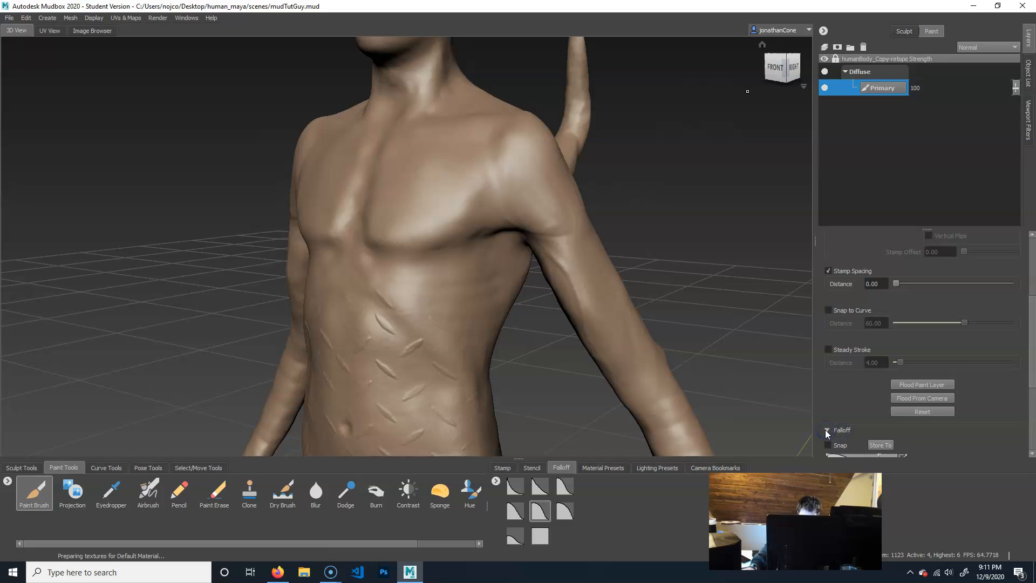
{"action": "scroll", "coordinate": [862, 442], "scroll_direction": "down", "scroll_amount": 3}
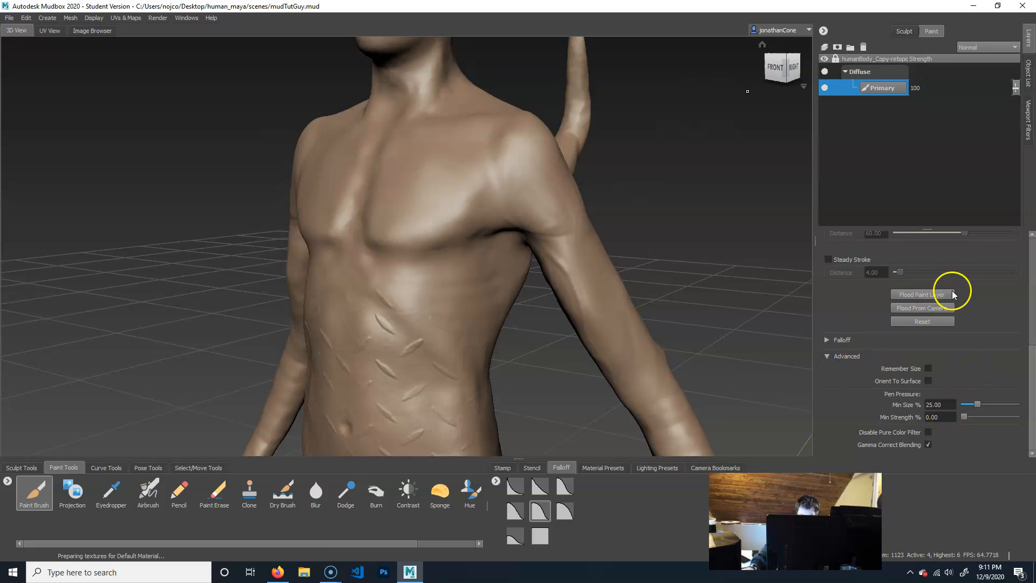
{"action": "scroll", "coordinate": [950, 289], "scroll_direction": "up", "scroll_amount": 7}
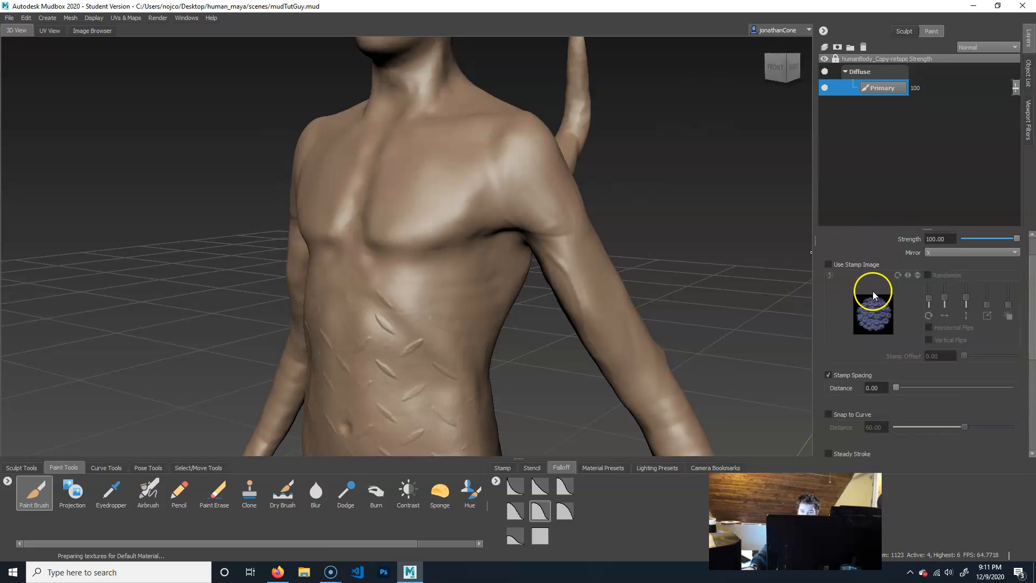
- Set the Paint Brush color to a pinkish purple and flood the Primary paint layer with it
{"action": "left_click", "coordinate": [943, 253]}
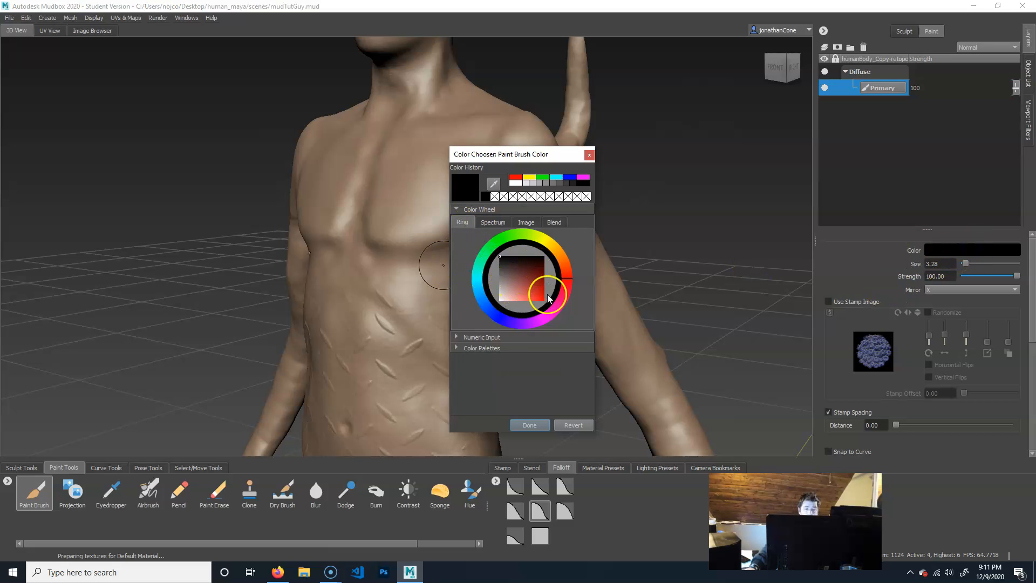
{"action": "left_click_drag", "start_coordinate": [517, 289], "coordinate": [548, 323]}
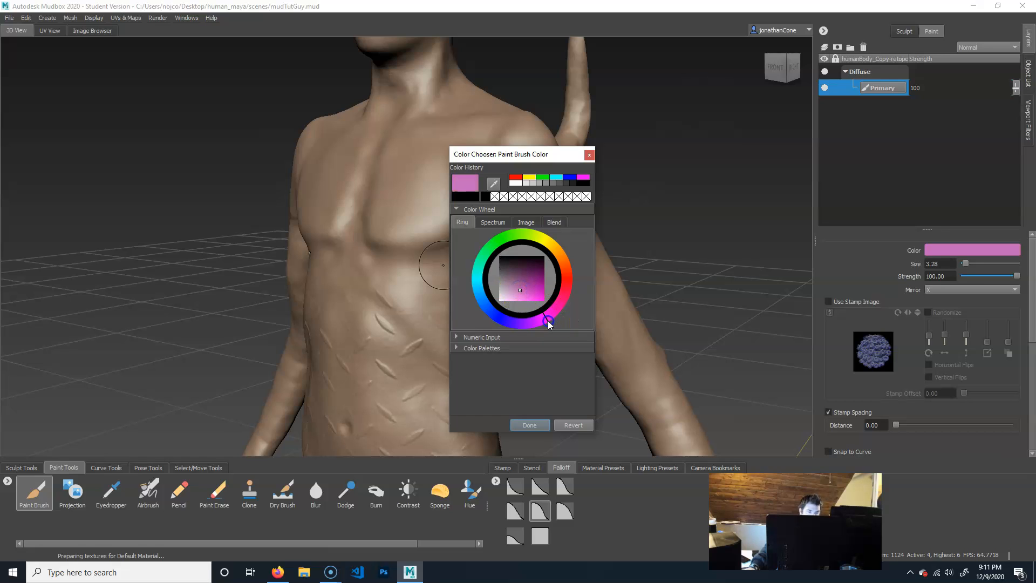
{"action": "left_click", "coordinate": [530, 425]}
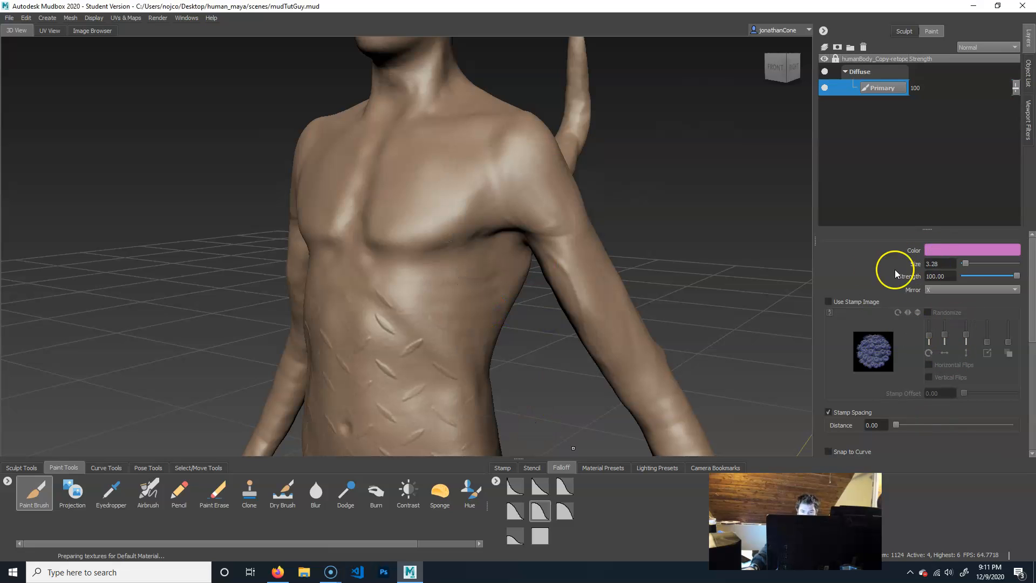
{"action": "scroll", "coordinate": [853, 351], "scroll_direction": "down", "scroll_amount": 4}
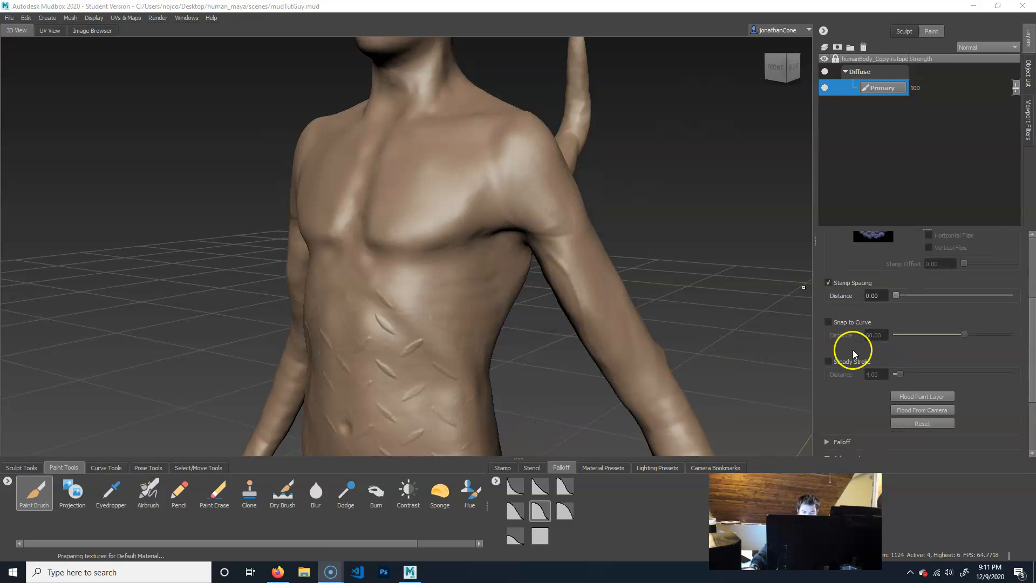
{"action": "left_click", "coordinate": [939, 399]}
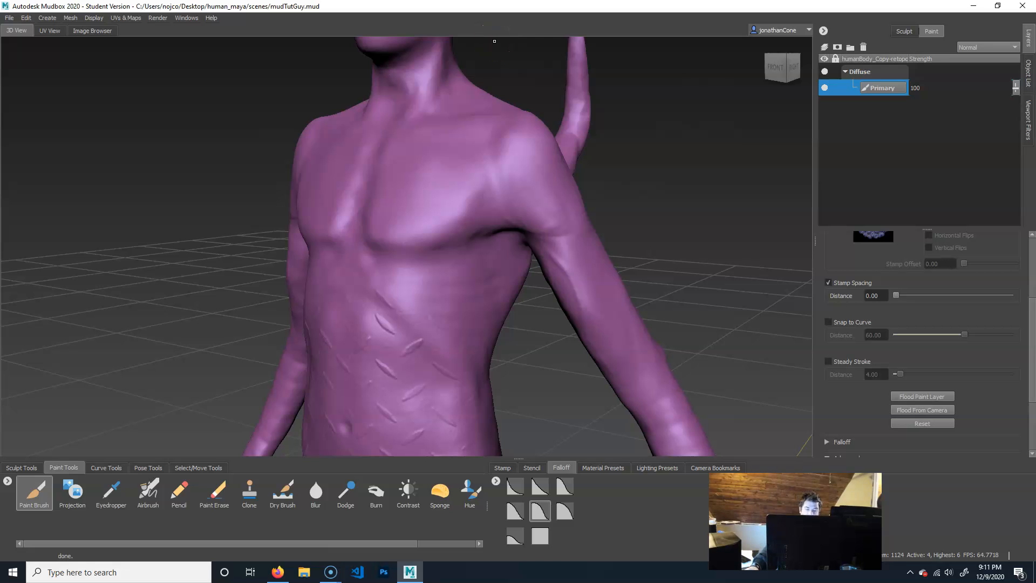
{"action": "left_click", "coordinate": [586, 471]}
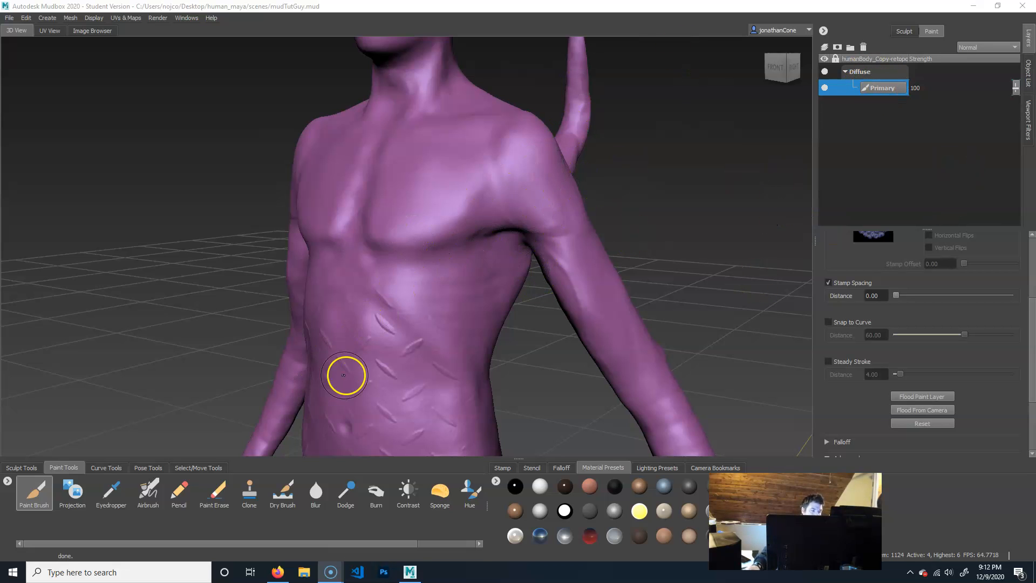
{"action": "scroll", "coordinate": [966, 273], "scroll_direction": "up", "scroll_amount": 3}
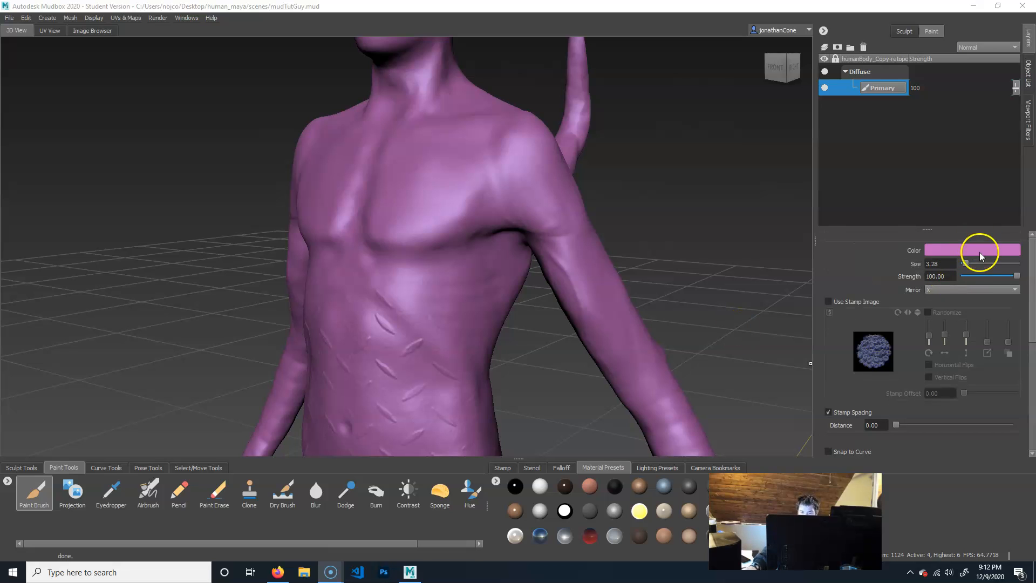
{"action": "left_click", "coordinate": [980, 252]}
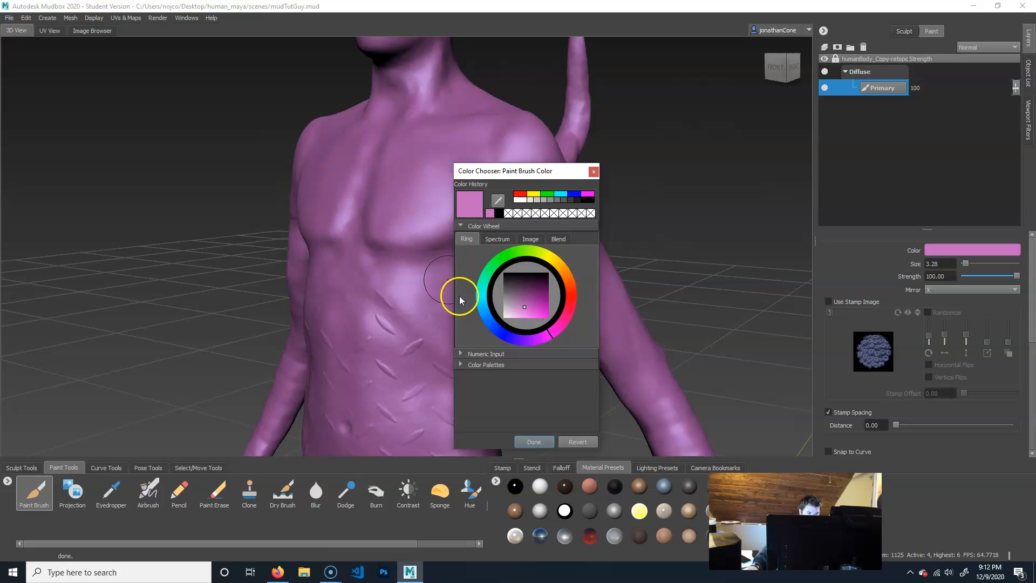
{"action": "left_click", "coordinate": [594, 173]}
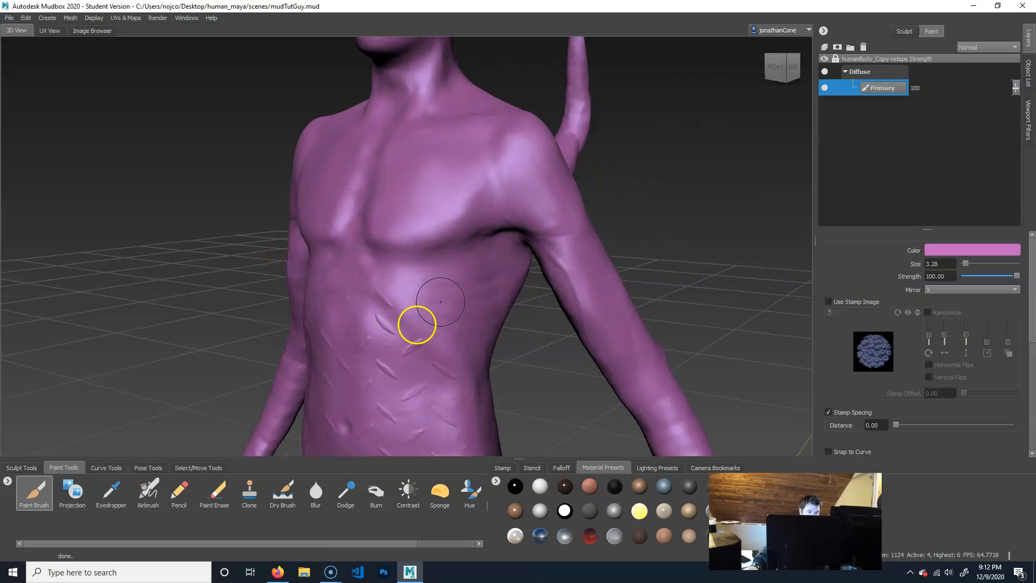
- Switch to the Dry Brush and set its color to a very dark bluish purple
{"action": "mouse_move", "coordinate": [563, 356]}
{"action": "left_mouse_down", "text": "alt"}
{"action": "mouse_move", "coordinate": [609, 364]}
{"action": "mouse_move", "coordinate": [553, 365]}
{"action": "mouse_move", "coordinate": [528, 342]}
{"action": "left_mouse_up", "text": "alt"}
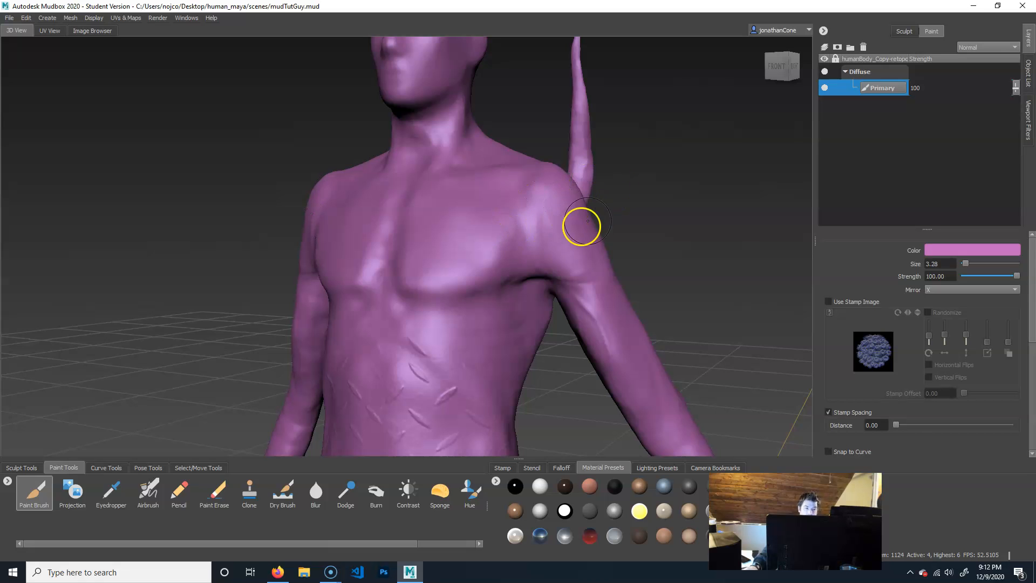
{"action": "middle_click_drag", "start_coordinate": [678, 190], "coordinate": [700, 199], "text": "alt"}
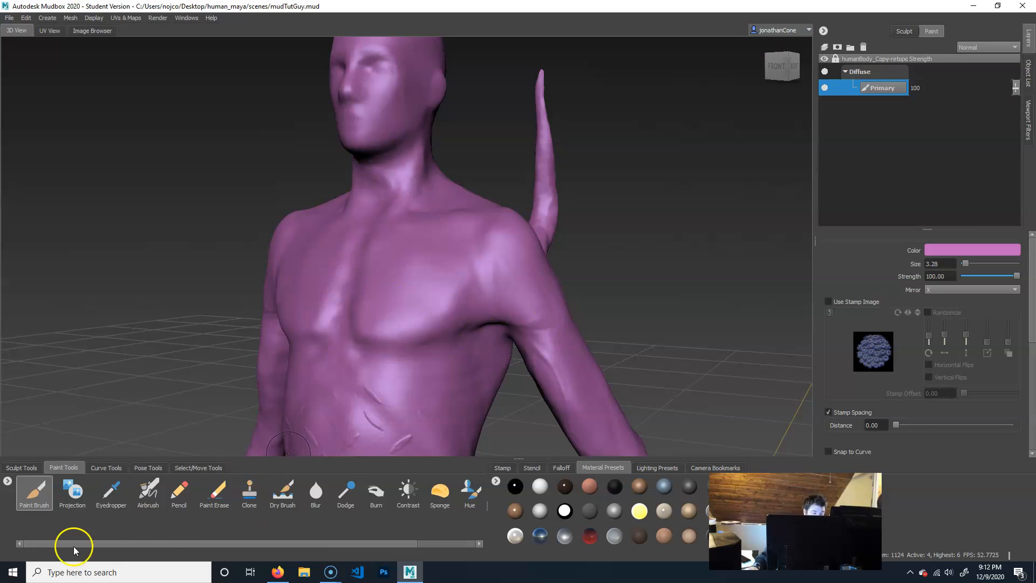
{"action": "left_click", "coordinate": [284, 490]}
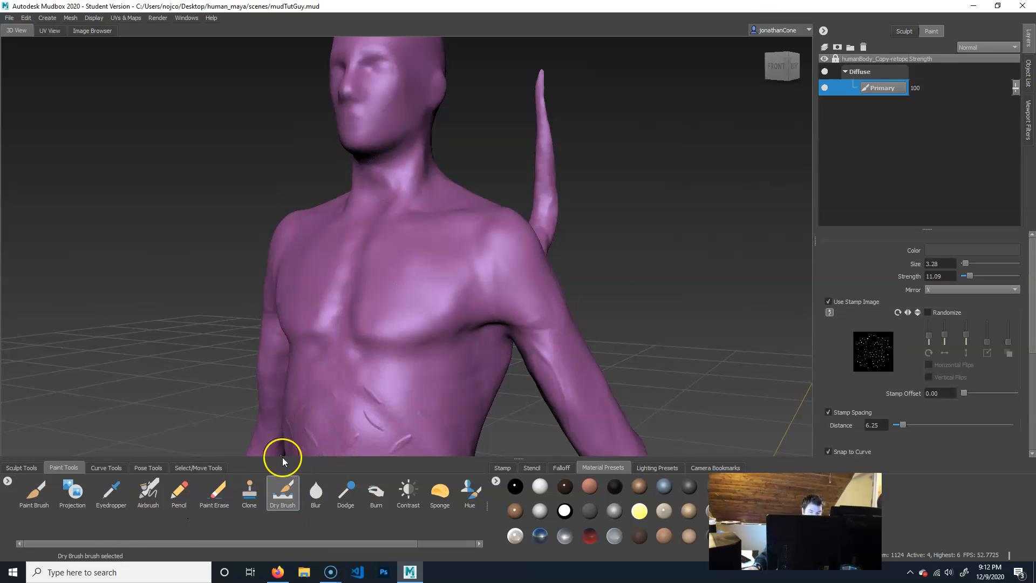
{"action": "left_click", "coordinate": [969, 252]}
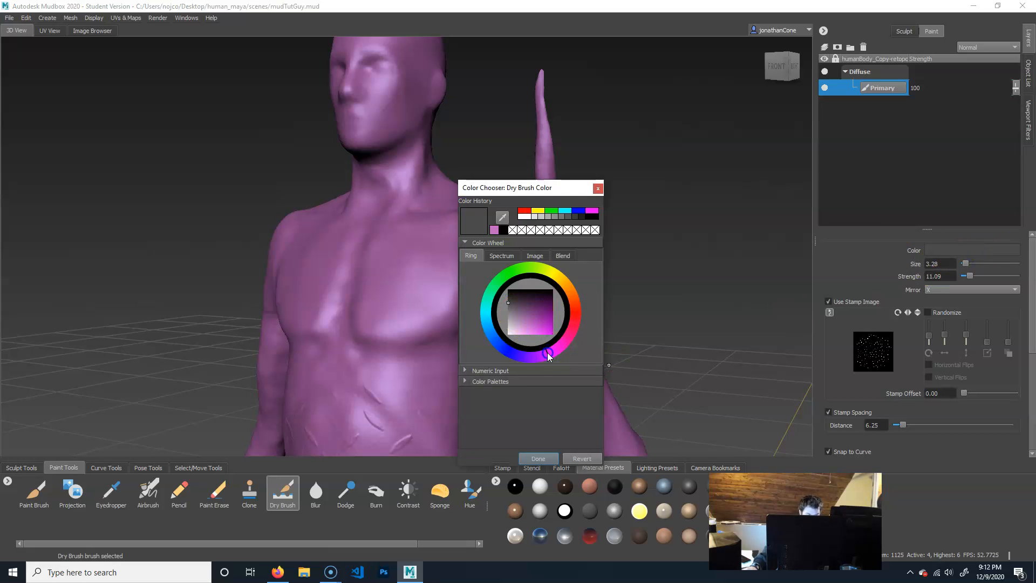
{"action": "left_click_drag", "start_coordinate": [536, 362], "coordinate": [530, 364]}
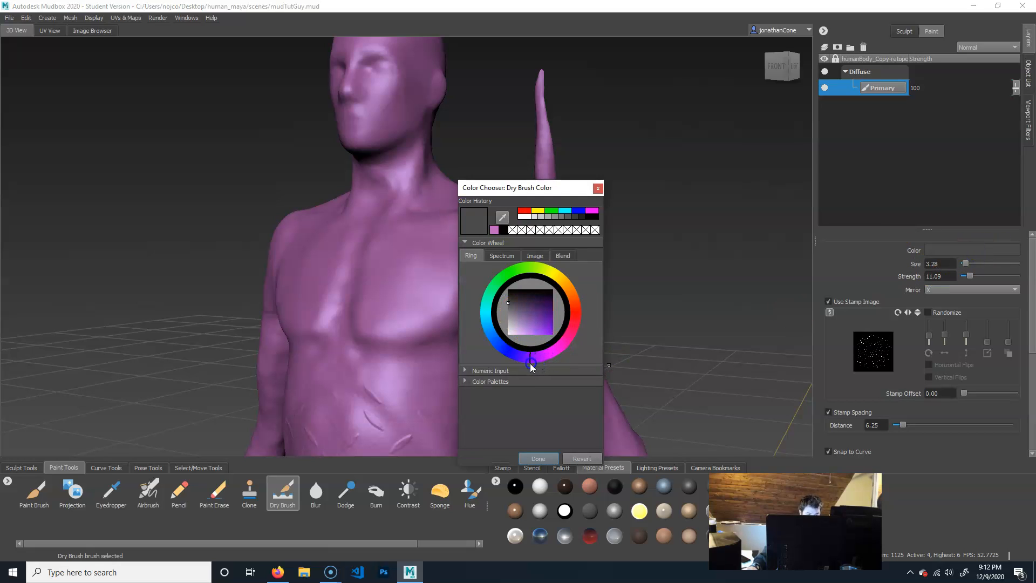
{"action": "left_click", "coordinate": [517, 298]}
{"action": "left_click", "coordinate": [541, 458]}
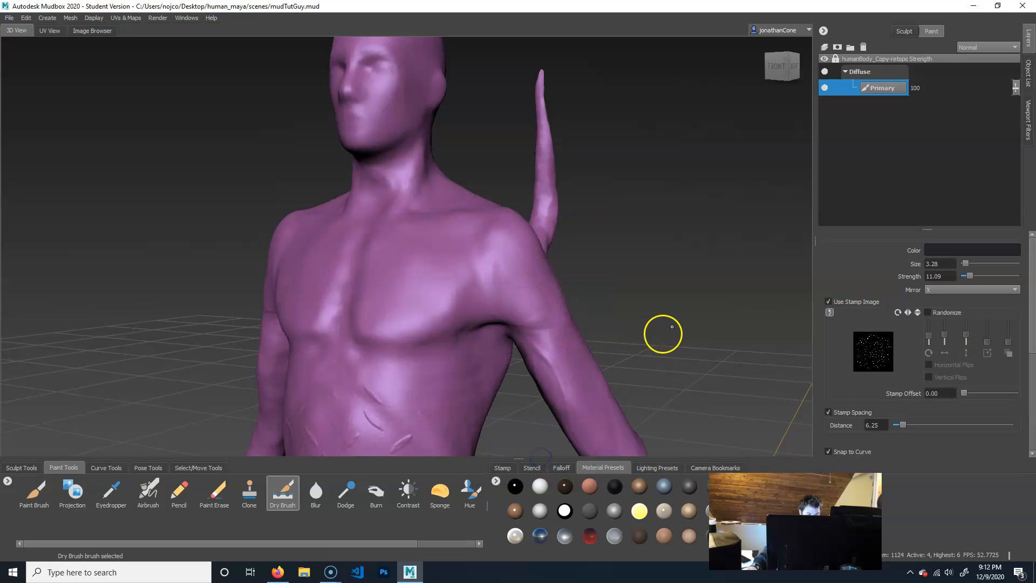
- Enlarge the Dry Brush to size 8.42 and brush lightly over the chest, shoulder and armpit area
{"action": "middle_click_drag", "start_coordinate": [672, 327], "coordinate": [666, 282], "text": "alt"}
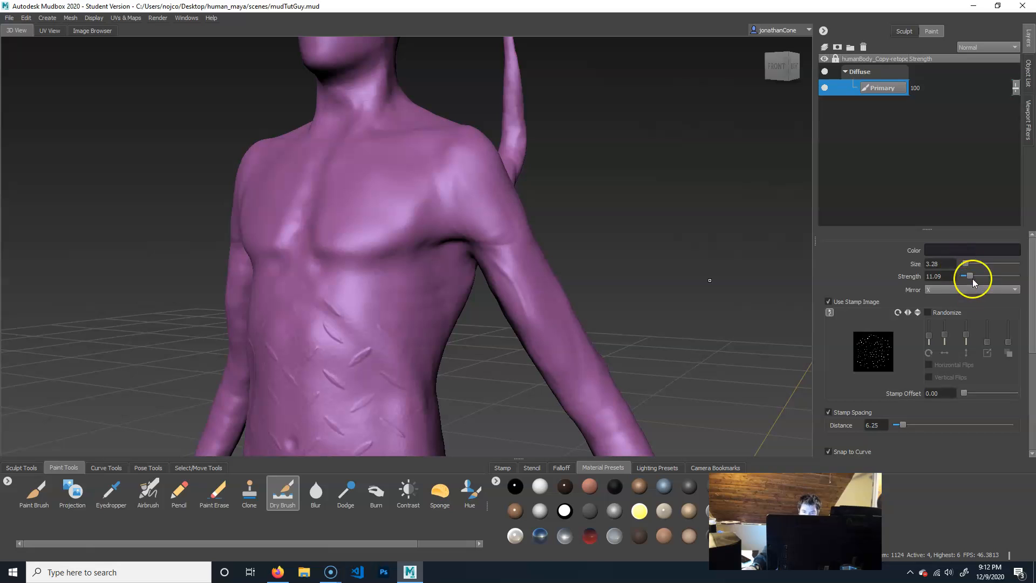
{"action": "key", "text": "b"}
{"action": "mouse_move", "coordinate": [431, 228]}
{"action": "left_mouse_down"}
{"action": "mouse_move", "coordinate": [468, 225]}
{"action": "mouse_move", "coordinate": [405, 300]}
{"action": "left_mouse_up"}
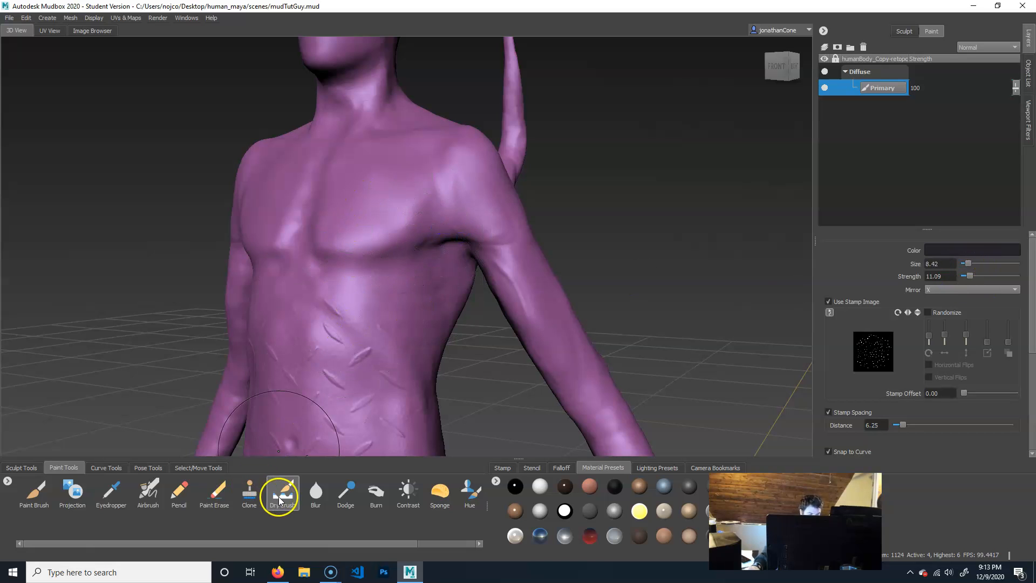
{"action": "middle_click_drag", "start_coordinate": [431, 239], "coordinate": [444, 243], "text": "alt"}
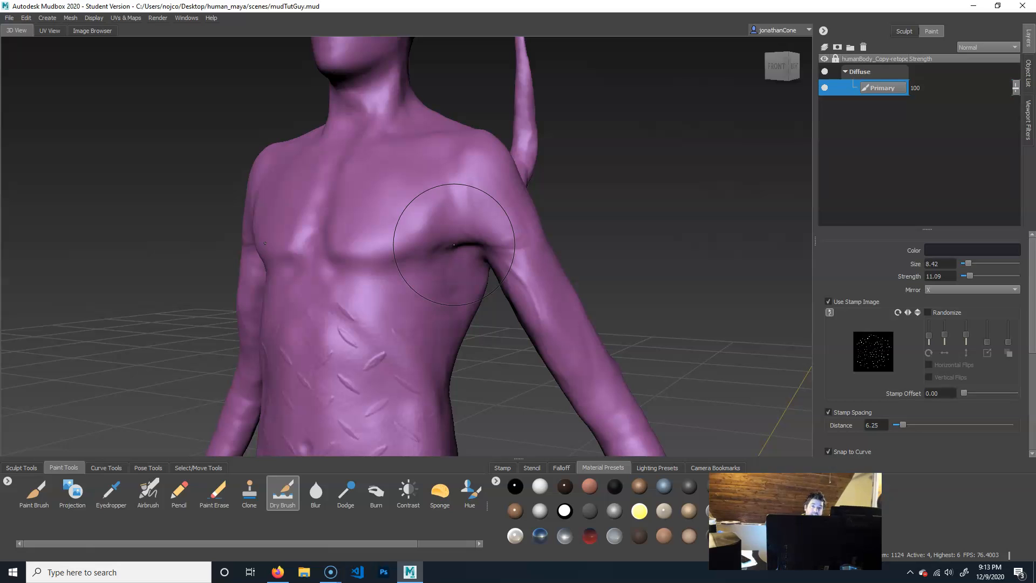
{"action": "mouse_move", "coordinate": [444, 111]}
{"action": "left_mouse_down"}
{"action": "mouse_move", "coordinate": [412, 354]}
{"action": "mouse_move", "coordinate": [513, 247]}
{"action": "left_mouse_up"}
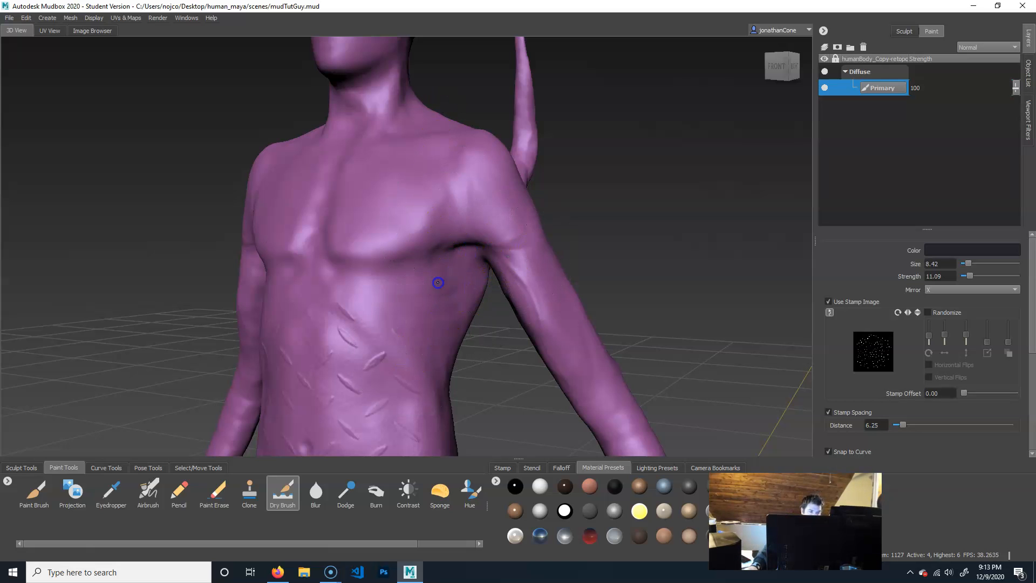
{"action": "mouse_move", "coordinate": [444, 243]}
{"action": "left_mouse_down"}
{"action": "mouse_move", "coordinate": [481, 252]}
{"action": "mouse_move", "coordinate": [457, 249]}
{"action": "left_mouse_up"}
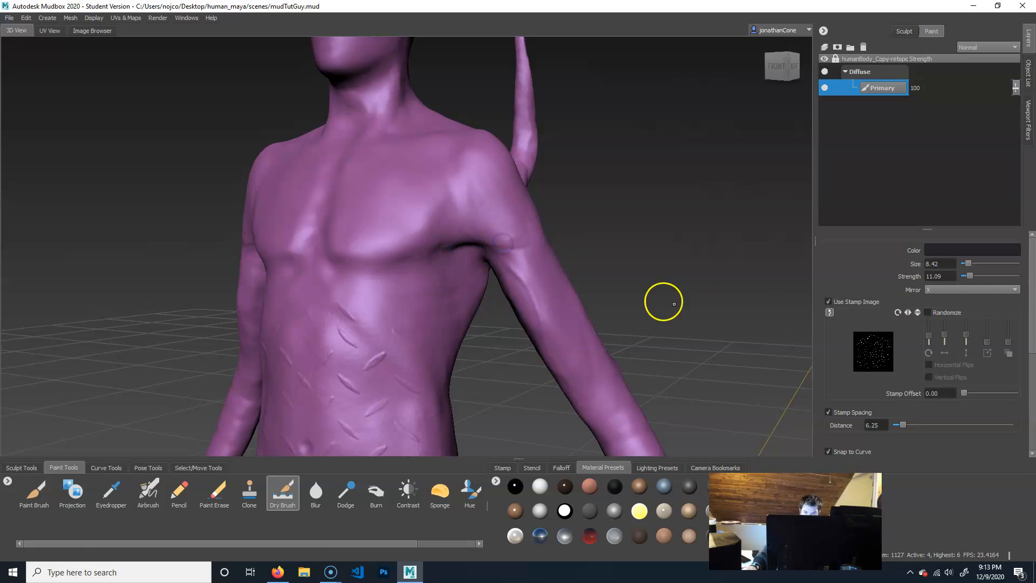
- Try Dry Brush strokes around the armpit and ribs at strength 96.90, and undo the last stroke
{"action": "left_click_drag", "start_coordinate": [971, 275], "coordinate": [1016, 274]}
{"action": "mouse_move", "coordinate": [502, 257]}
{"action": "left_mouse_down"}
{"action": "mouse_move", "coordinate": [454, 276]}
{"action": "mouse_move", "coordinate": [453, 321]}
{"action": "left_mouse_up"}
{"action": "mouse_move", "coordinate": [449, 286]}
{"action": "left_mouse_down"}
{"action": "mouse_move", "coordinate": [465, 293]}
{"action": "mouse_move", "coordinate": [485, 281]}
{"action": "left_mouse_up"}
{"action": "key", "text": "ctrl+z"}
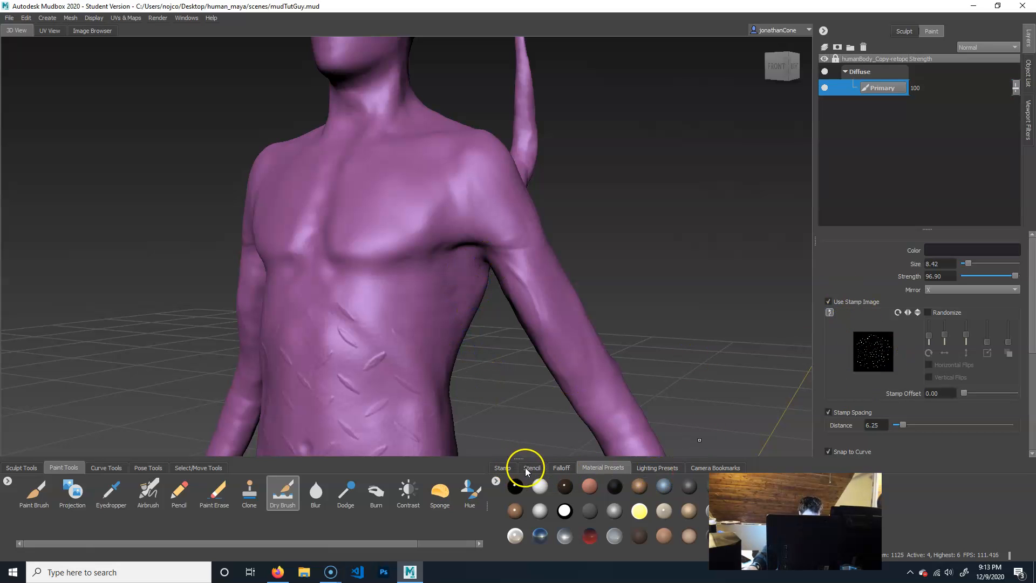
- Turn off the stamp image and the stencil for the Dry Brush
{"action": "left_click", "coordinate": [502, 467]}
{"action": "left_click", "coordinate": [514, 489]}
{"action": "left_click", "coordinate": [536, 468]}
{"action": "left_click", "coordinate": [515, 487]}
{"action": "left_click", "coordinate": [500, 470]}
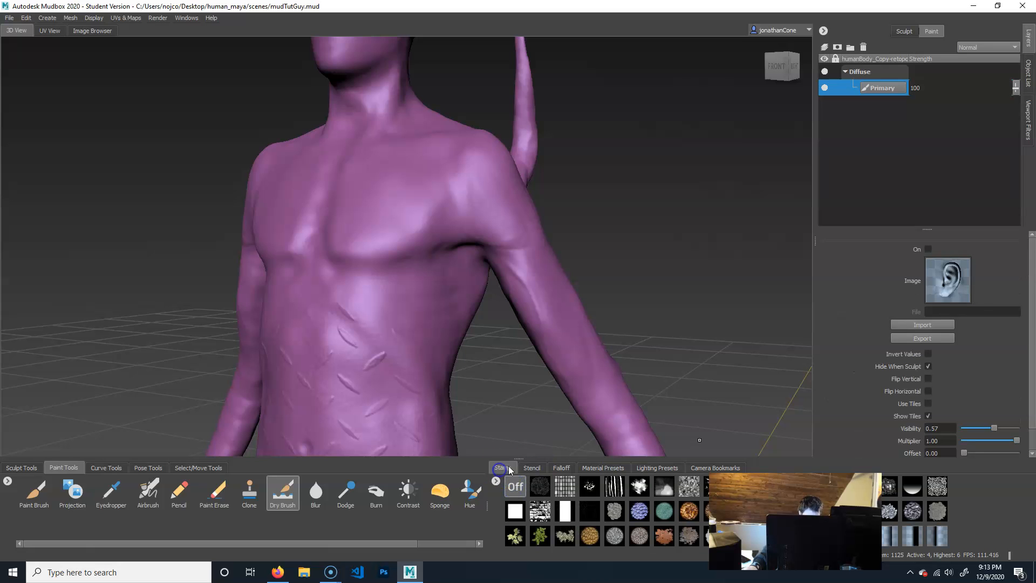
{"action": "left_click", "coordinate": [276, 493]}
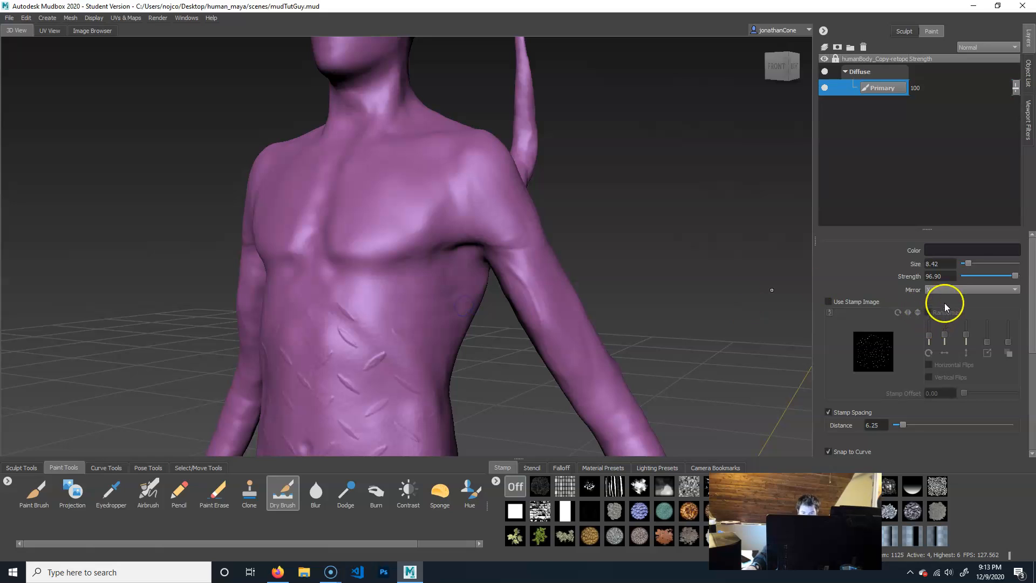
- Set the Dry Brush strength to 24.45 and paint soft dark shading down the sternum between the pectorals
{"action": "left_click", "coordinate": [976, 276]}
{"action": "left_click", "coordinate": [1019, 275]}
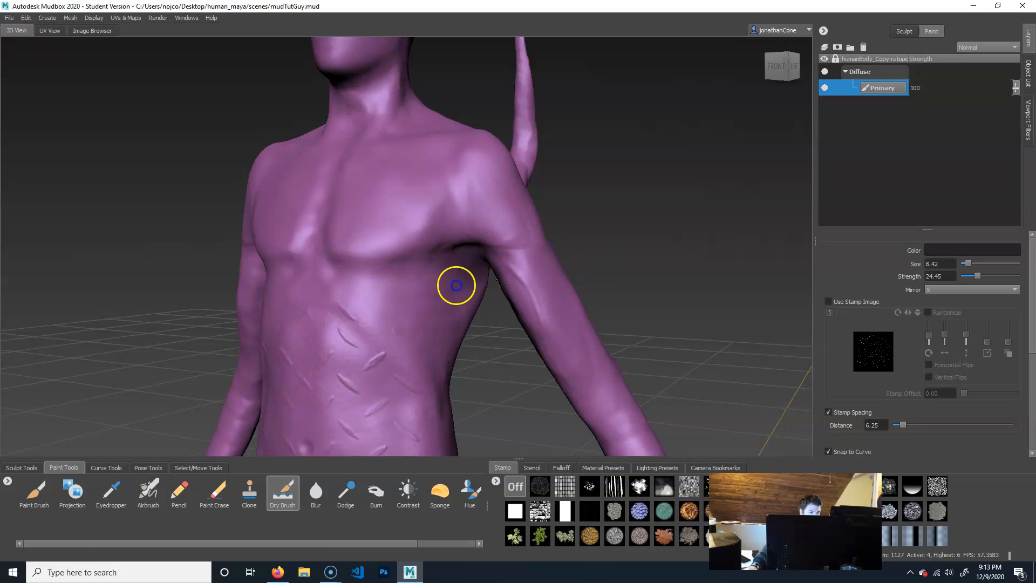
{"action": "scroll", "coordinate": [325, 258], "scroll_direction": "up", "scroll_amount": 6}
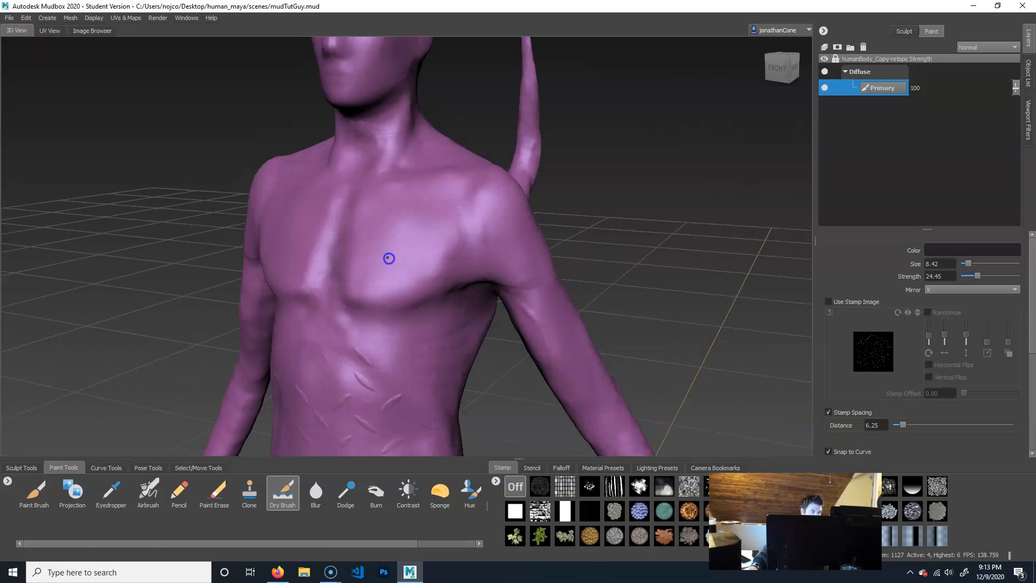
{"action": "mouse_move", "coordinate": [341, 304]}
{"action": "left_mouse_down"}
{"action": "mouse_move", "coordinate": [357, 349]}
{"action": "mouse_move", "coordinate": [312, 100]}
{"action": "mouse_move", "coordinate": [282, 233]}
{"action": "mouse_move", "coordinate": [314, 247]}
{"action": "left_mouse_up"}
{"action": "scroll", "coordinate": [314, 246], "scroll_direction": "down", "scroll_amount": 6}
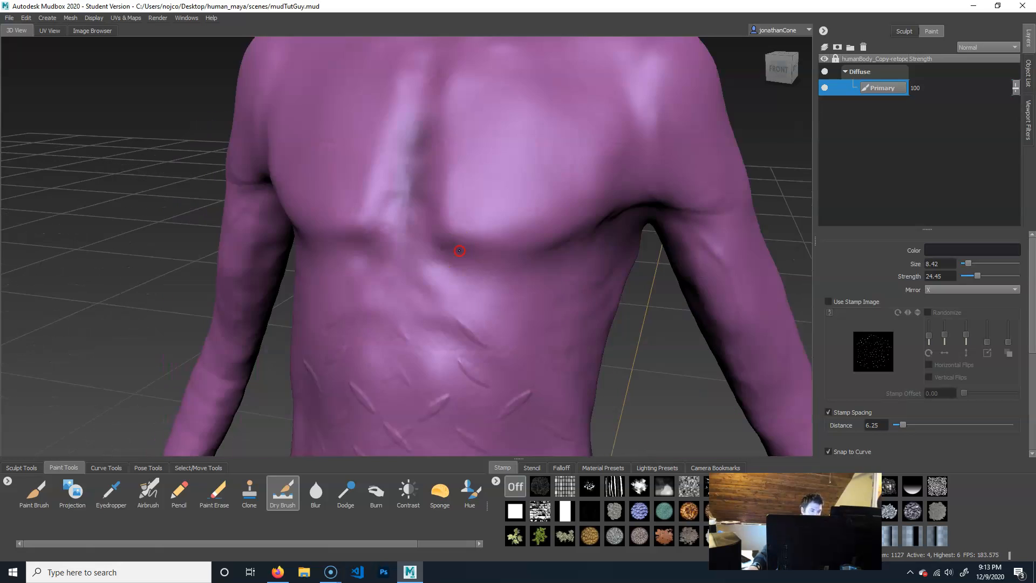
{"action": "mouse_move", "coordinate": [398, 177]}
{"action": "left_mouse_down"}
{"action": "mouse_move", "coordinate": [386, 173]}
{"action": "mouse_move", "coordinate": [386, 238]}
{"action": "left_mouse_up"}
{"action": "mouse_move", "coordinate": [387, 244]}
{"action": "left_mouse_down"}
{"action": "mouse_move", "coordinate": [381, 212]}
{"action": "mouse_move", "coordinate": [402, 116]}
{"action": "left_mouse_up"}
{"action": "left_click_drag", "start_coordinate": [418, 69], "coordinate": [430, 99]}
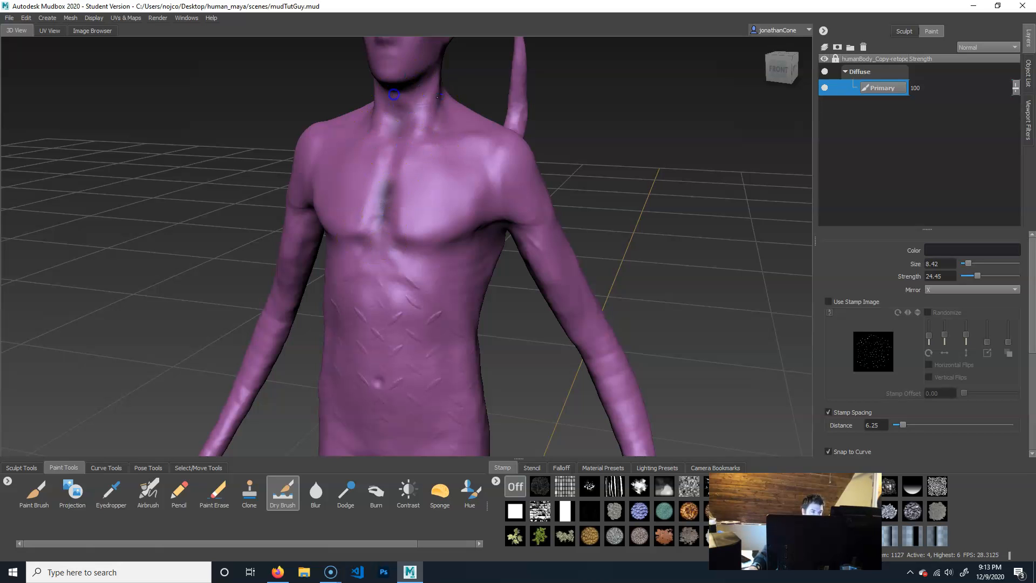
- Brush dark shading into the hollow of the throat, the sides of the neck and the armpit
{"action": "left_click_drag", "start_coordinate": [461, 174], "coordinate": [463, 198], "text": "alt"}
{"action": "right_click_drag", "start_coordinate": [465, 199], "coordinate": [585, 199], "text": "alt"}
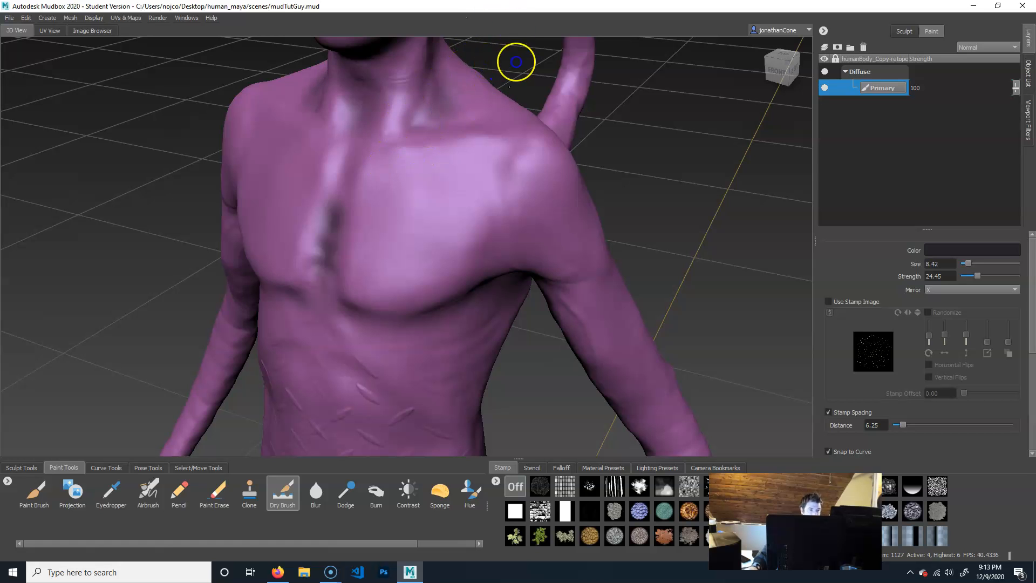
{"action": "left_click_drag", "start_coordinate": [366, 132], "coordinate": [362, 82]}
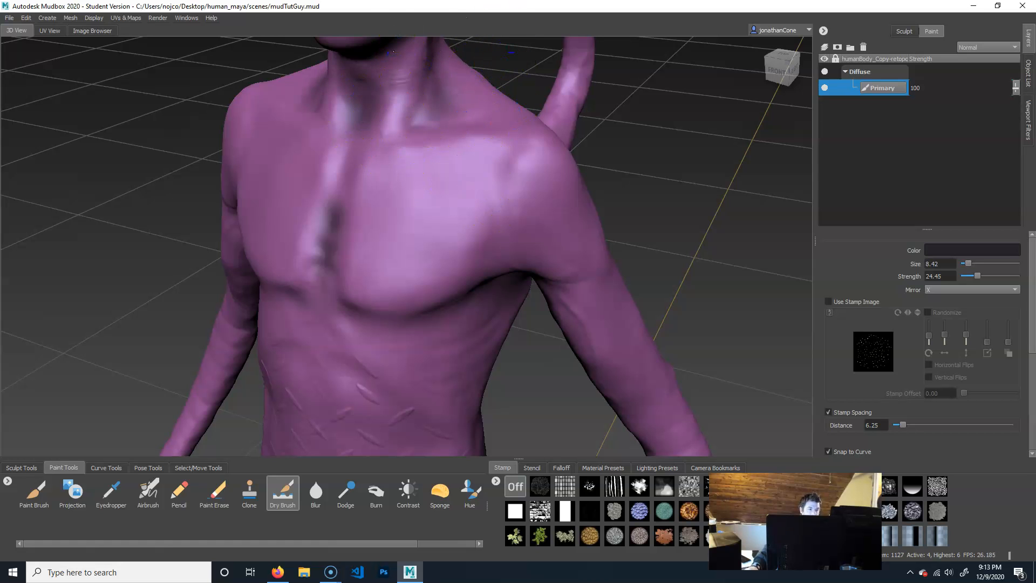
{"action": "right_click_drag", "start_coordinate": [453, 173], "coordinate": [294, 237], "text": "alt"}
{"action": "left_click_drag", "start_coordinate": [340, 201], "coordinate": [362, 237], "text": "alt"}
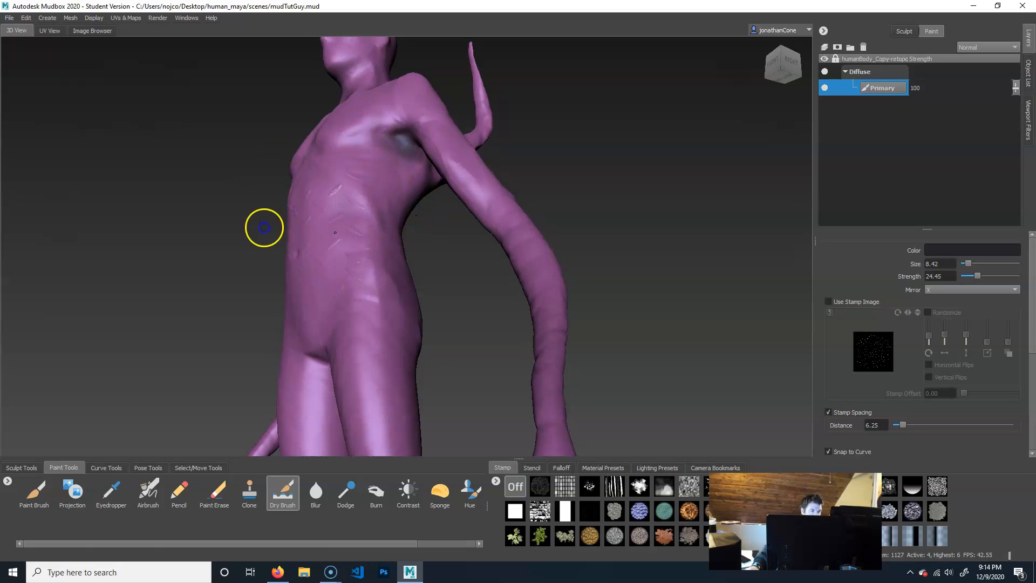
{"action": "mouse_move", "coordinate": [355, 222]}
{"action": "left_mouse_down"}
{"action": "mouse_move", "coordinate": [298, 226]}
{"action": "mouse_move", "coordinate": [398, 243]}
{"action": "left_mouse_up"}
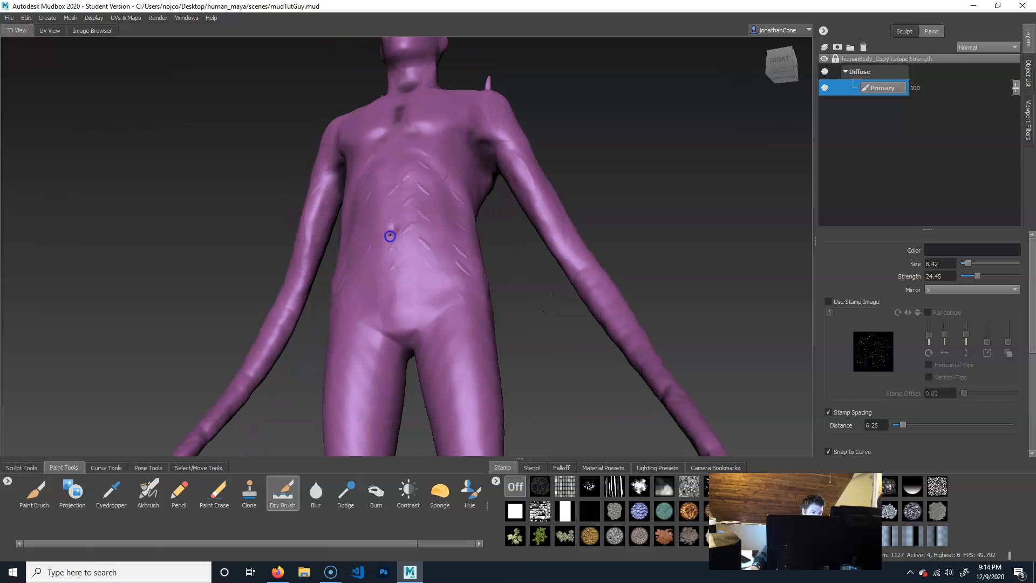
- Continue the dark Dry Brush shading on the face around the nose and eye sockets
{"action": "left_click_drag", "start_coordinate": [595, 239], "coordinate": [430, 121], "text": "alt"}
{"action": "left_click", "coordinate": [315, 167]}
{"action": "mouse_move", "coordinate": [366, 163]}
{"action": "left_mouse_down", "text": "alt"}
{"action": "mouse_move", "coordinate": [419, 202]}
{"action": "mouse_move", "coordinate": [386, 225]}
{"action": "mouse_move", "coordinate": [393, 190]}
{"action": "mouse_move", "coordinate": [370, 240]}
{"action": "mouse_move", "coordinate": [426, 245]}
{"action": "left_mouse_up", "text": "alt"}
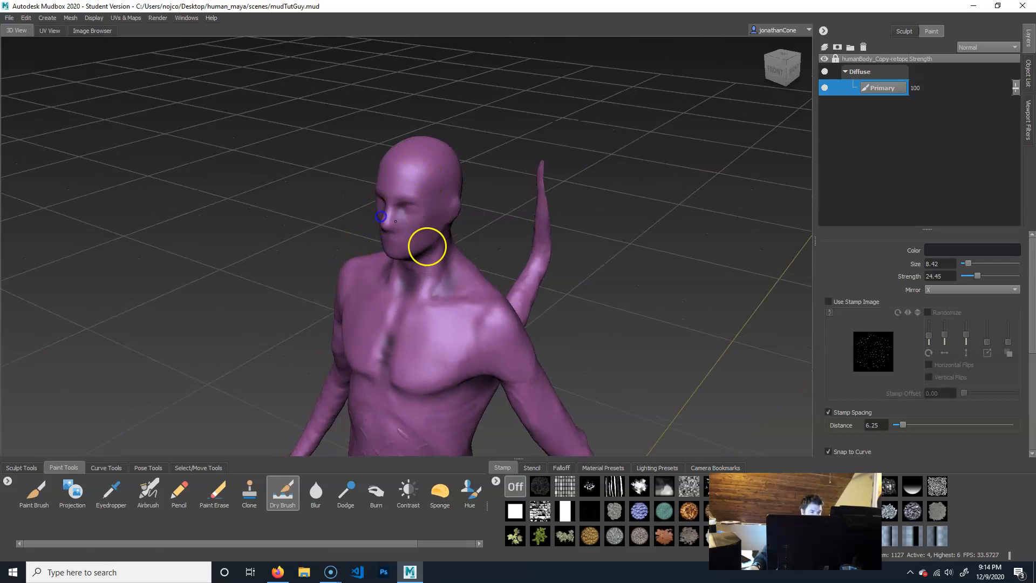
{"action": "right_click_drag", "start_coordinate": [326, 241], "coordinate": [477, 264], "text": "alt"}
{"action": "mouse_move", "coordinate": [480, 259]}
{"action": "left_mouse_down", "text": "alt"}
{"action": "mouse_move", "coordinate": [624, 270]}
{"action": "mouse_move", "coordinate": [625, 261]}
{"action": "mouse_move", "coordinate": [521, 243]}
{"action": "mouse_move", "coordinate": [513, 288]}
{"action": "left_mouse_up", "text": "alt"}
{"action": "middle_click_drag", "start_coordinate": [514, 287], "coordinate": [508, 249], "text": "alt"}
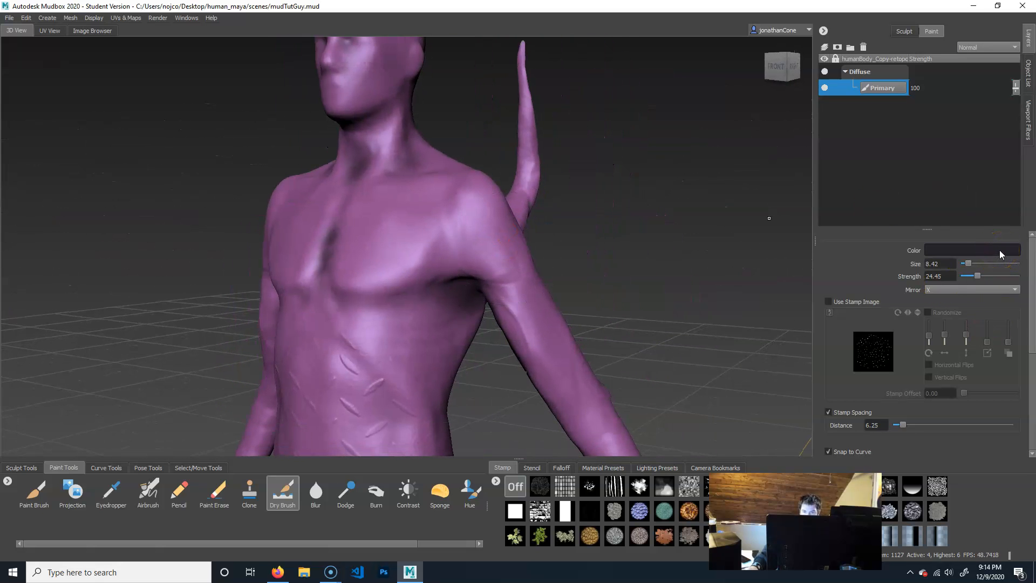
- Change the Dry Brush color to a light pink for highlights
{"action": "left_click", "coordinate": [43, 490]}
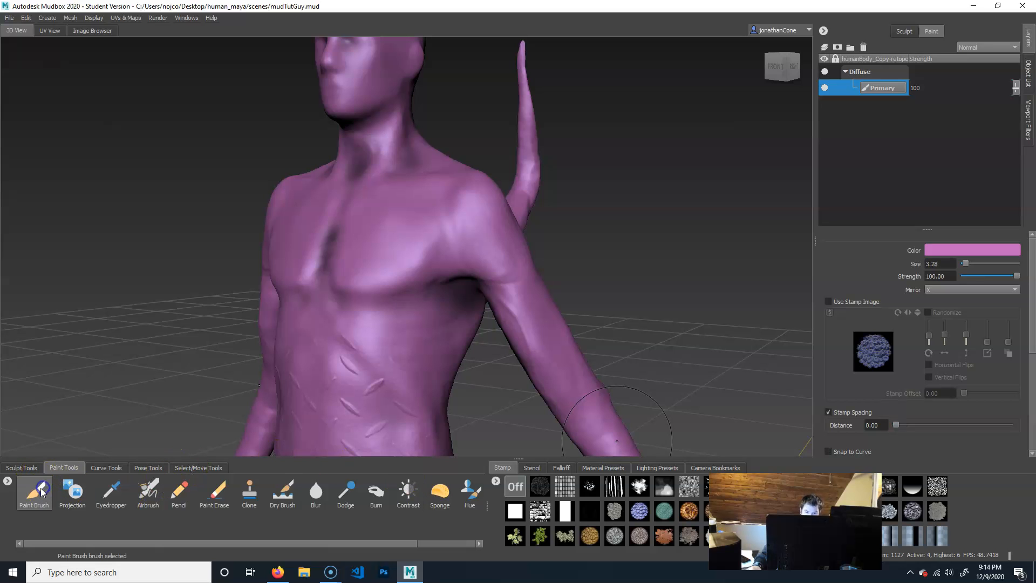
{"action": "left_click", "coordinate": [282, 492]}
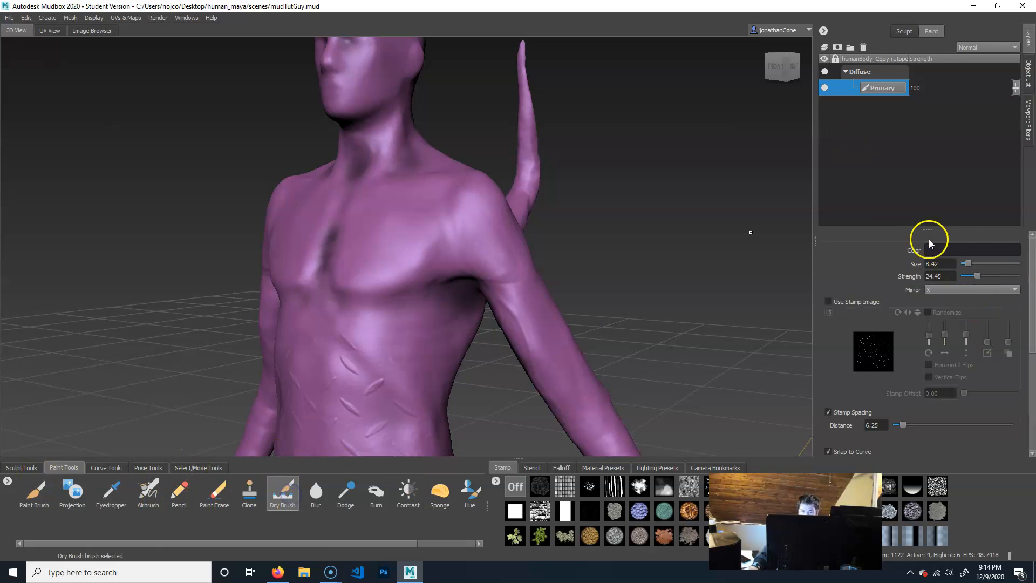
{"action": "left_click", "coordinate": [983, 249]}
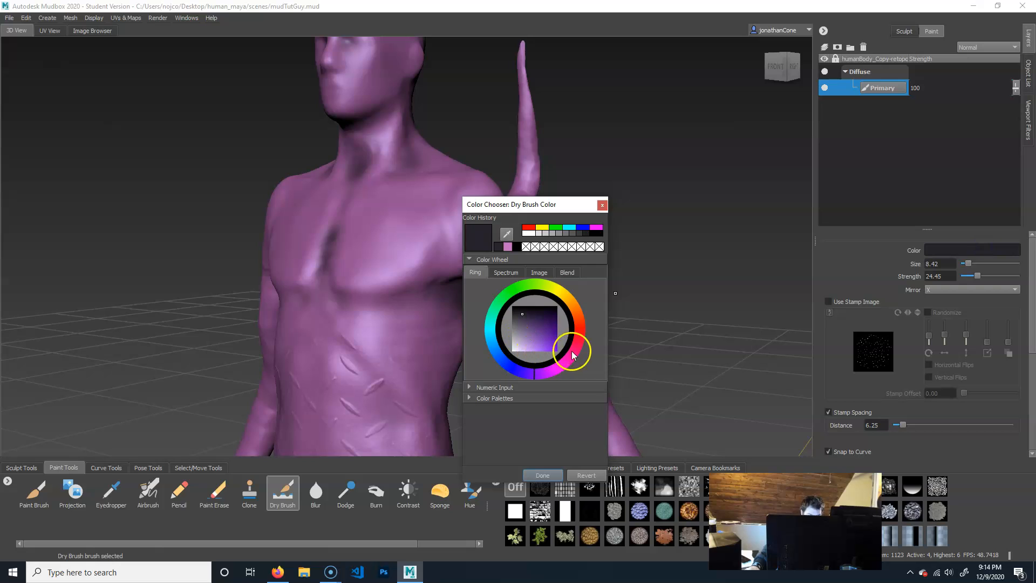
{"action": "left_click", "coordinate": [571, 356]}
{"action": "left_click", "coordinate": [531, 341]}
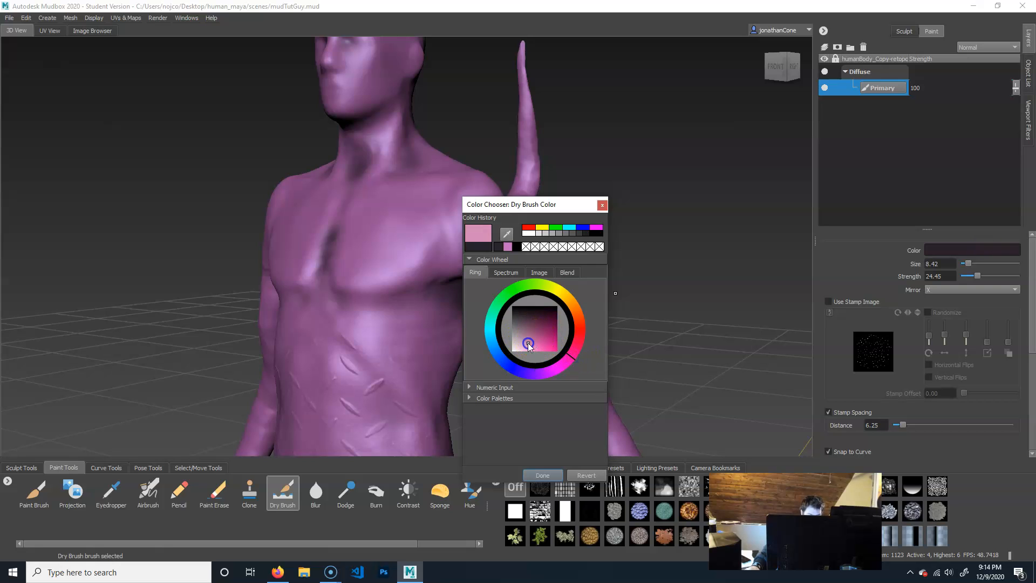
{"action": "left_click", "coordinate": [524, 346]}
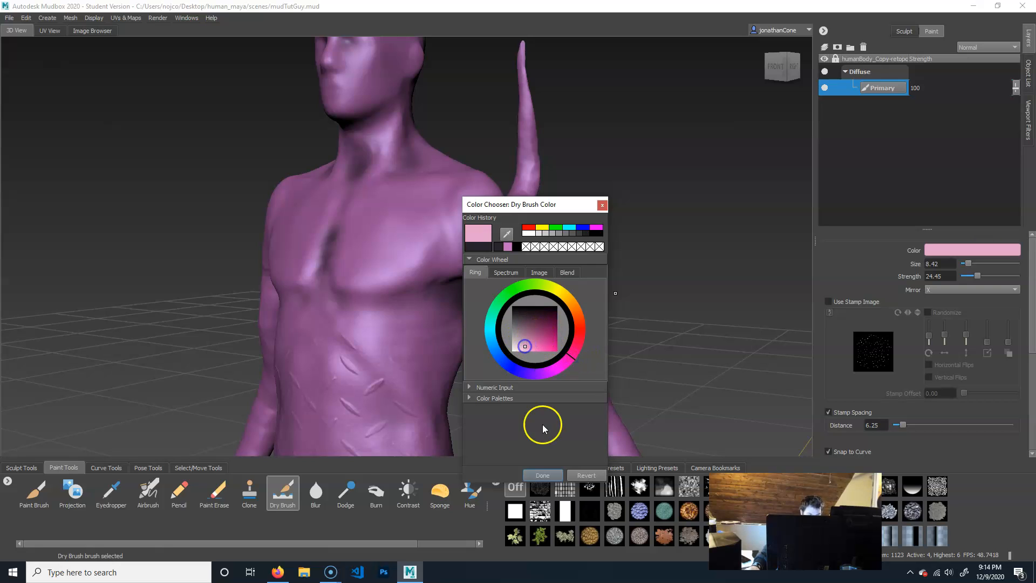
{"action": "left_click", "coordinate": [547, 476]}
- Brush light pink highlights onto the shoulders and the raised areas of the face and head
{"action": "middle_click_drag", "start_coordinate": [560, 315], "coordinate": [585, 295], "text": "alt"}
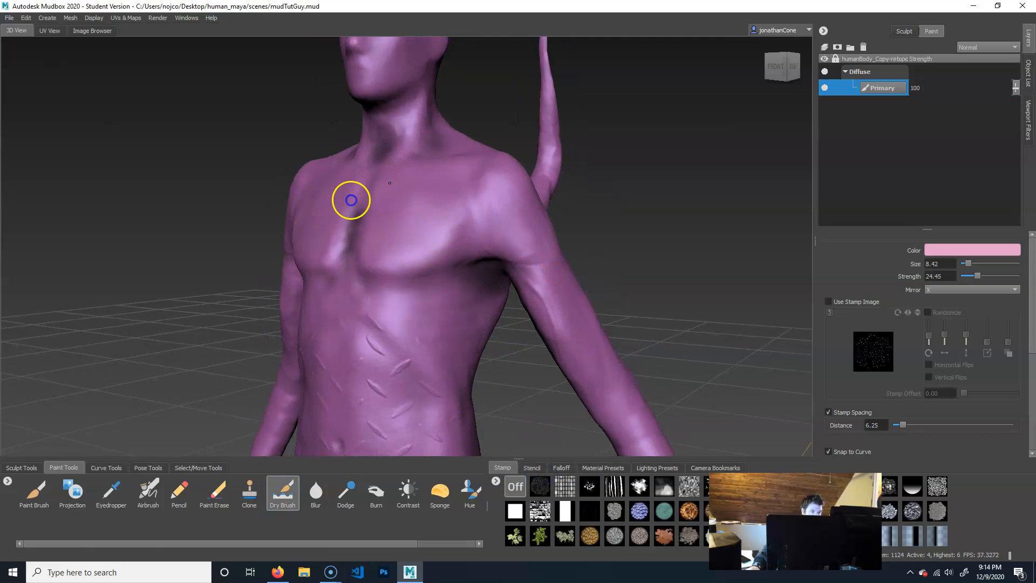
{"action": "left_click_drag", "start_coordinate": [383, 327], "coordinate": [504, 331], "text": "alt"}
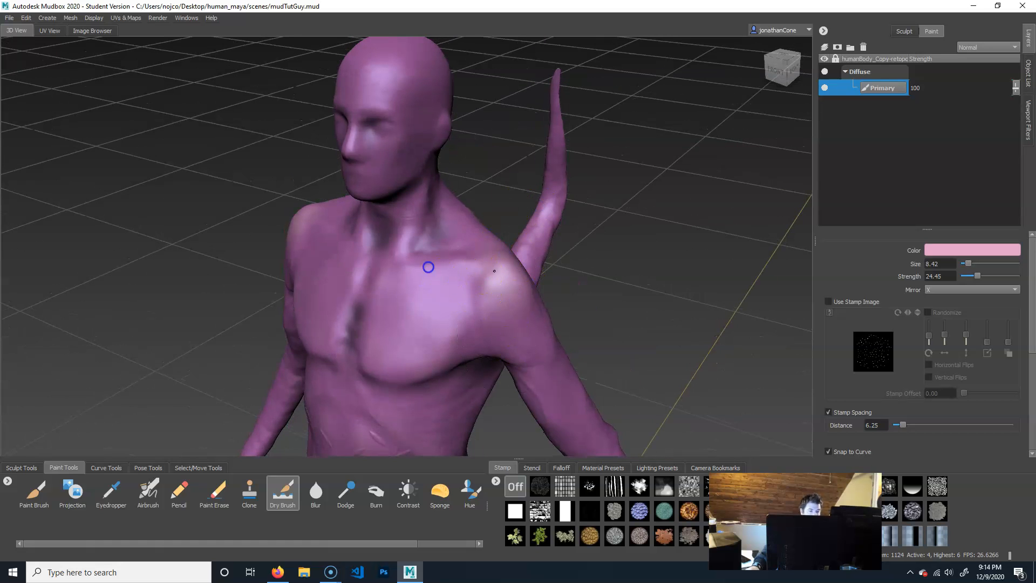
{"action": "middle_click_drag", "start_coordinate": [406, 217], "coordinate": [423, 248], "text": "alt"}
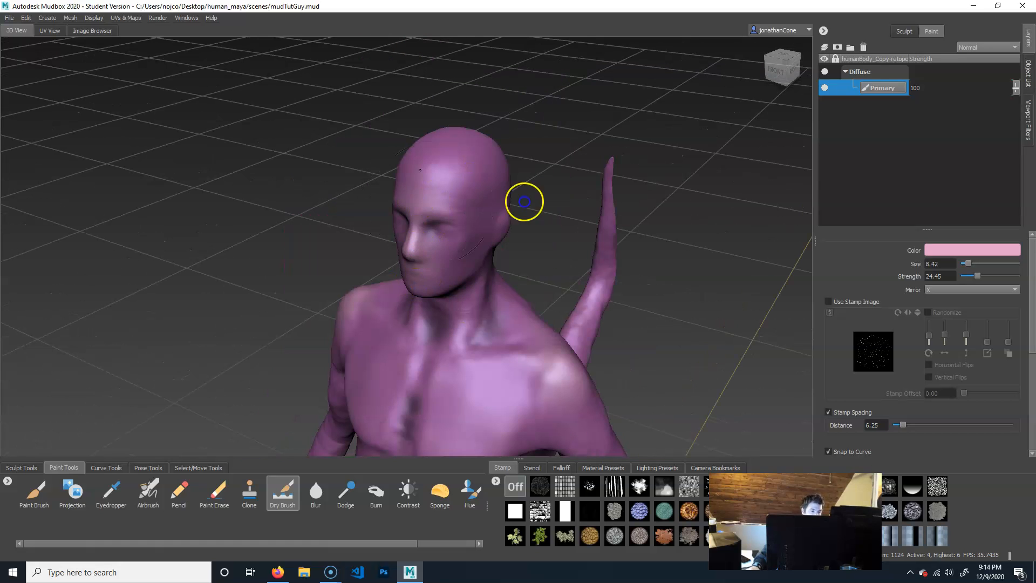
{"action": "left_click_drag", "start_coordinate": [511, 268], "coordinate": [347, 231], "text": "alt"}
{"action": "left_click_drag", "start_coordinate": [370, 178], "coordinate": [458, 172], "text": "alt"}
{"action": "left_click_drag", "start_coordinate": [389, 402], "coordinate": [425, 223], "text": "alt"}
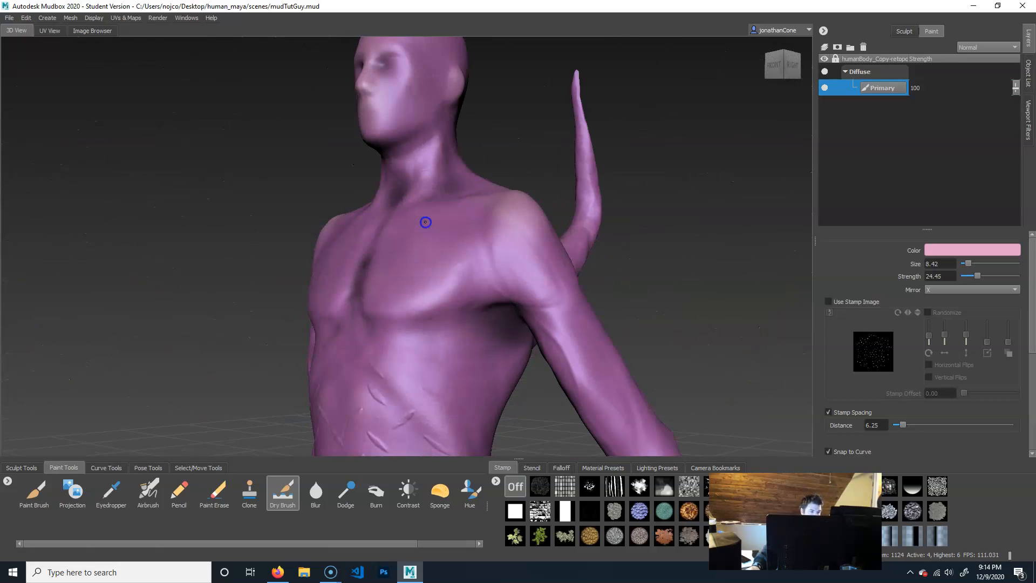
{"action": "left_click_drag", "start_coordinate": [405, 185], "coordinate": [578, 176], "text": "alt"}
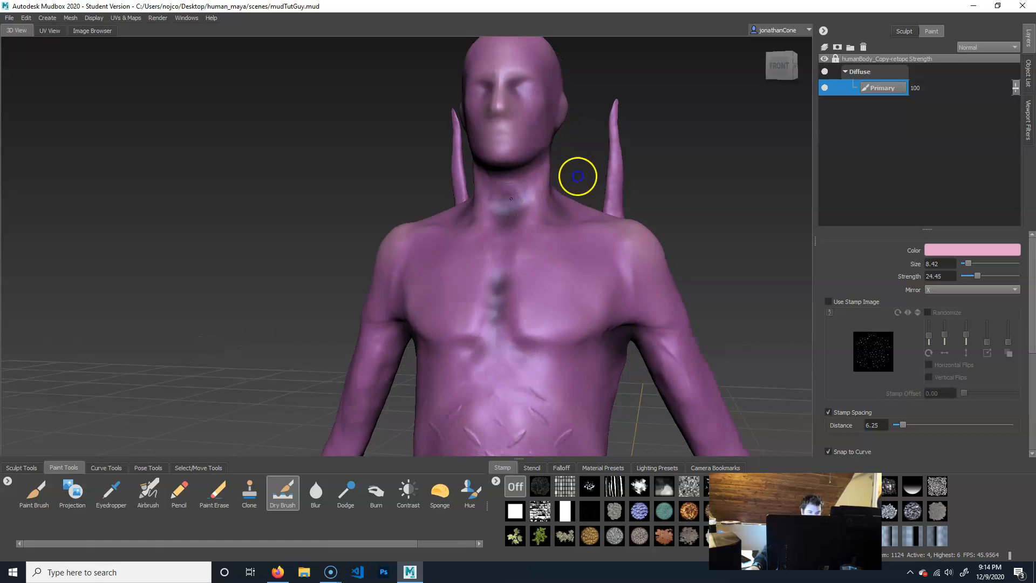
{"action": "left_click_drag", "start_coordinate": [533, 242], "coordinate": [404, 245], "text": "alt"}
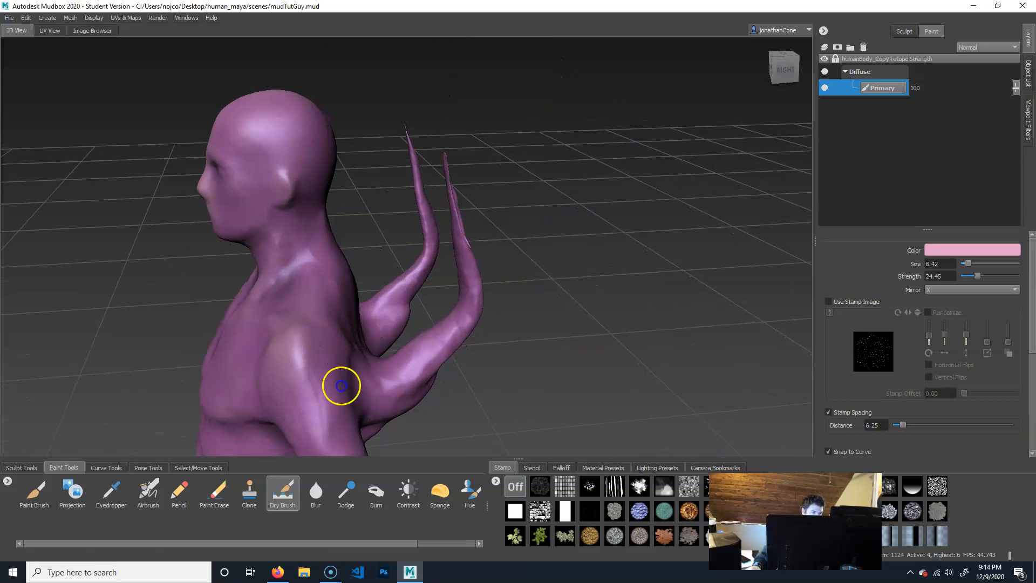
- Brush light pink highlights along the lower rib edge and the lower edges of the pectorals
{"action": "left_click_drag", "start_coordinate": [365, 435], "coordinate": [473, 294], "text": "alt"}
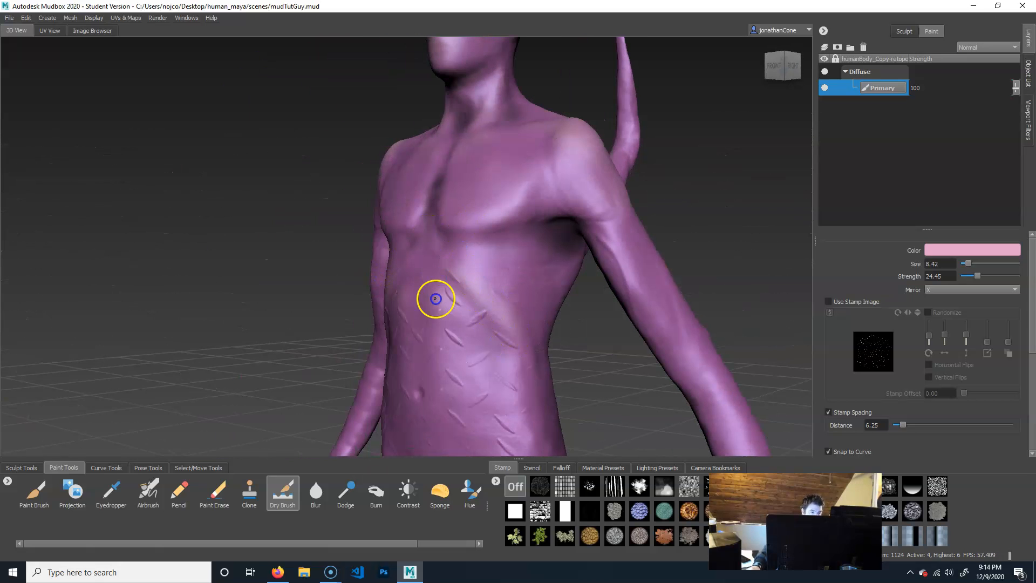
{"action": "mouse_move", "coordinate": [467, 243]}
{"action": "left_mouse_down", "text": "alt"}
{"action": "mouse_move", "coordinate": [546, 300]}
{"action": "mouse_move", "coordinate": [629, 307]}
{"action": "left_mouse_up", "text": "alt"}
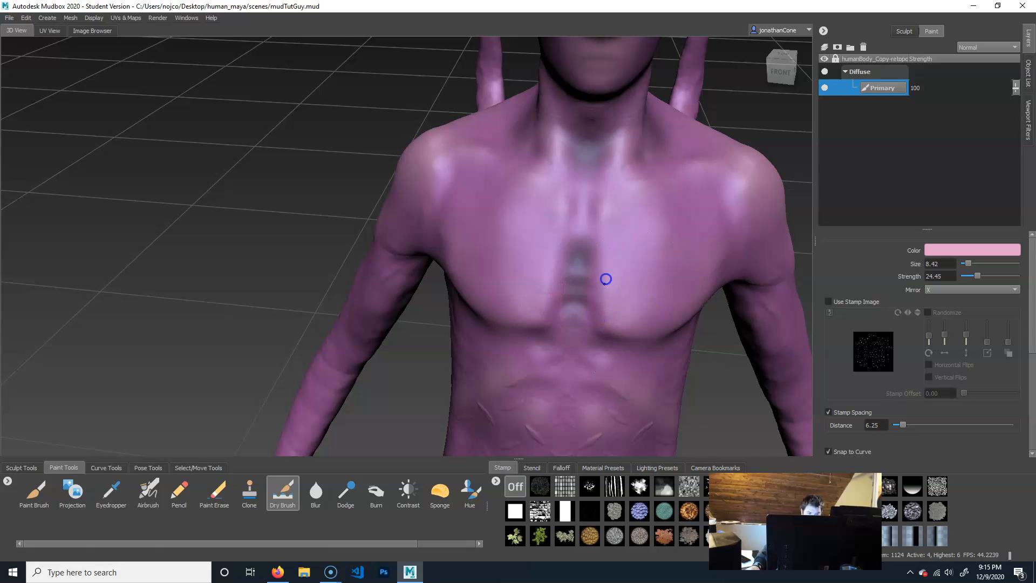
{"action": "right_click_drag", "start_coordinate": [671, 271], "coordinate": [488, 259], "text": "alt"}
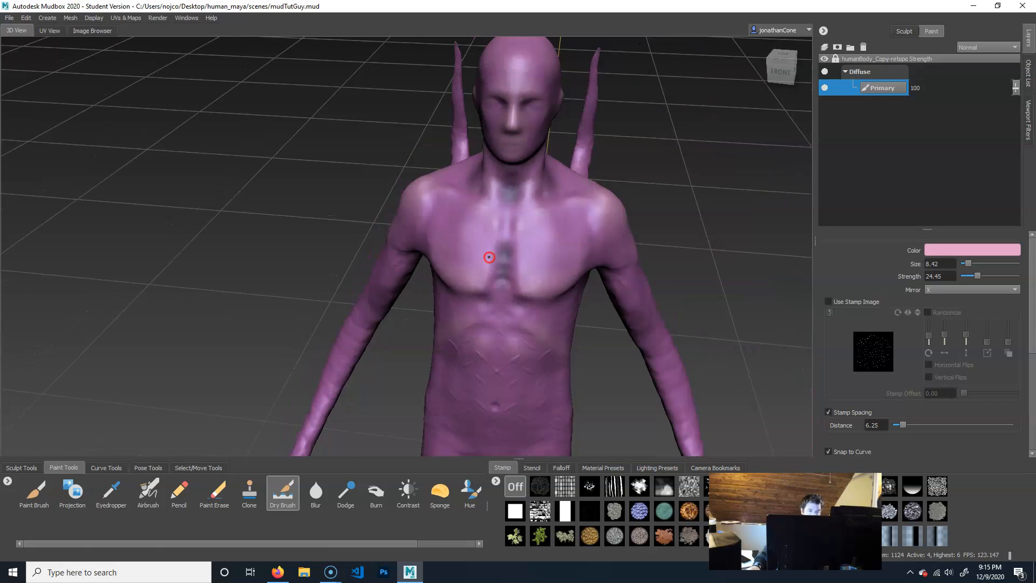
{"action": "left_click_drag", "start_coordinate": [488, 259], "coordinate": [683, 382], "text": "alt"}
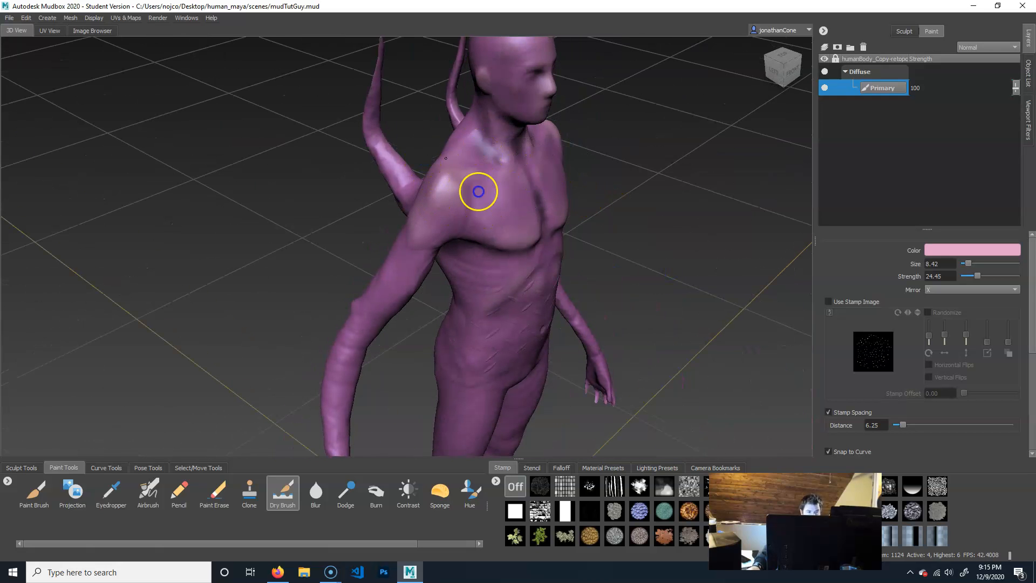
{"action": "mouse_move", "coordinate": [510, 250]}
{"action": "left_mouse_down", "text": "alt"}
{"action": "mouse_move", "coordinate": [500, 351]}
{"action": "mouse_move", "coordinate": [417, 347]}
{"action": "left_mouse_up", "text": "alt"}
{"action": "middle_click_drag", "start_coordinate": [416, 347], "coordinate": [292, 289], "text": "alt"}
{"action": "right_click_drag", "start_coordinate": [291, 289], "coordinate": [326, 293], "text": "alt"}
{"action": "left_click_drag", "start_coordinate": [288, 291], "coordinate": [338, 280], "text": "alt"}
{"action": "middle_click_drag", "start_coordinate": [502, 199], "coordinate": [521, 216], "text": "alt"}
{"action": "right_click_drag", "start_coordinate": [538, 208], "coordinate": [477, 198], "text": "alt"}
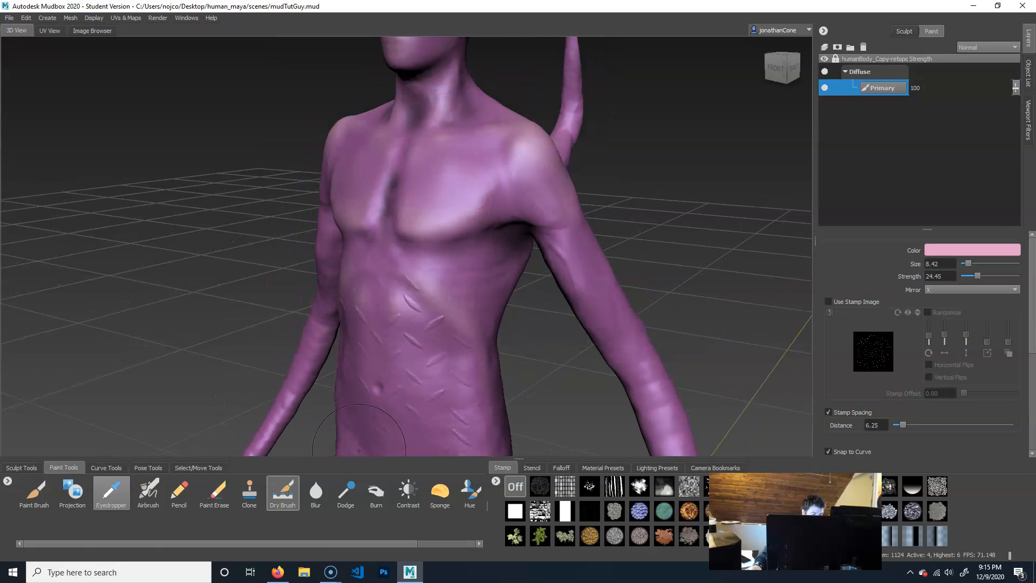
- Switch to the Paint Brush and set its color to a saturated orange
{"action": "left_click", "coordinate": [48, 484]}
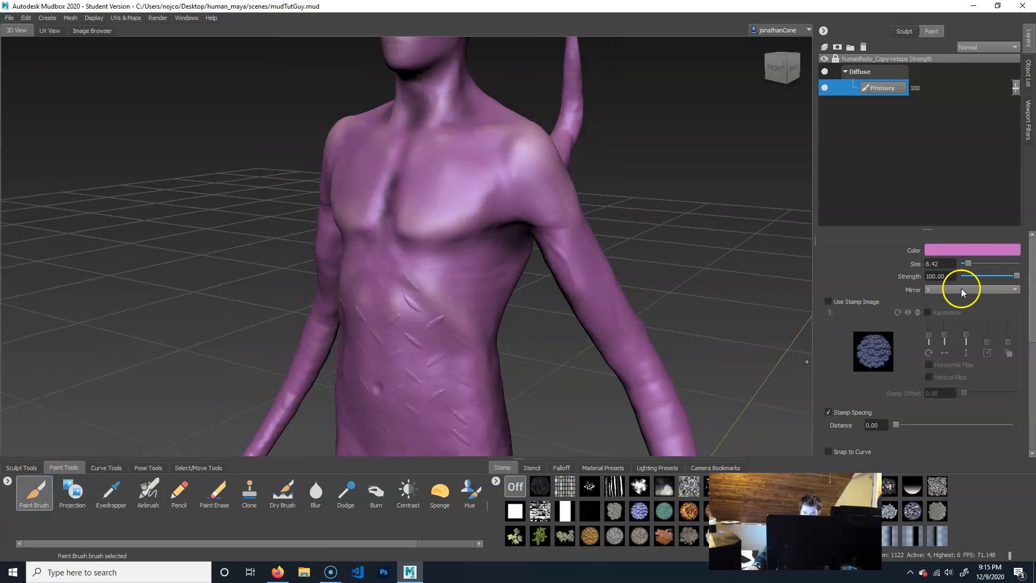
{"action": "left_click", "coordinate": [966, 251]}
{"action": "mouse_move", "coordinate": [568, 324]}
{"action": "left_mouse_down"}
{"action": "mouse_move", "coordinate": [582, 360]}
{"action": "mouse_move", "coordinate": [584, 335]}
{"action": "left_mouse_up"}
{"action": "left_click", "coordinate": [542, 359]}
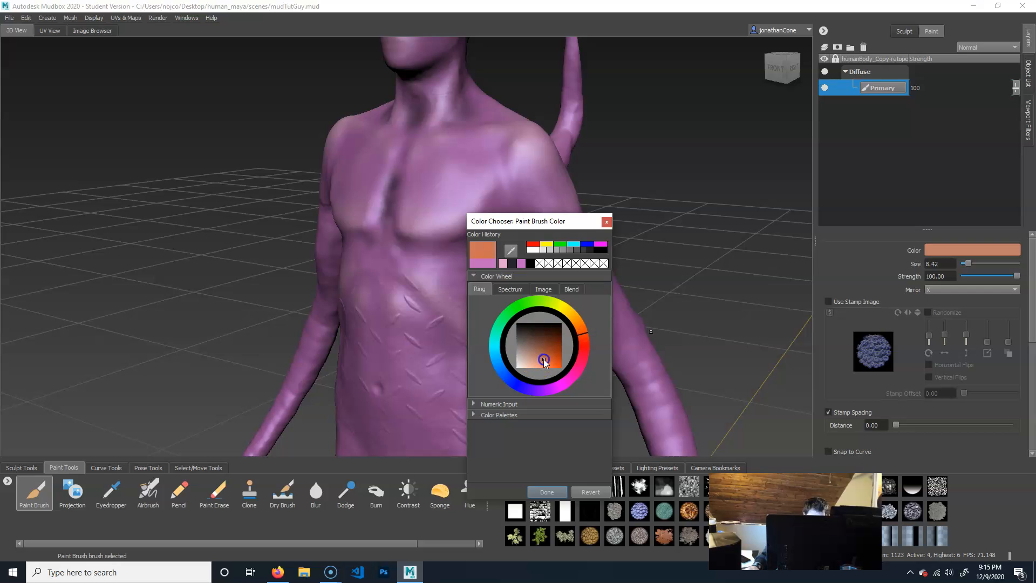
{"action": "left_click", "coordinate": [547, 364]}
{"action": "left_click", "coordinate": [484, 252]}
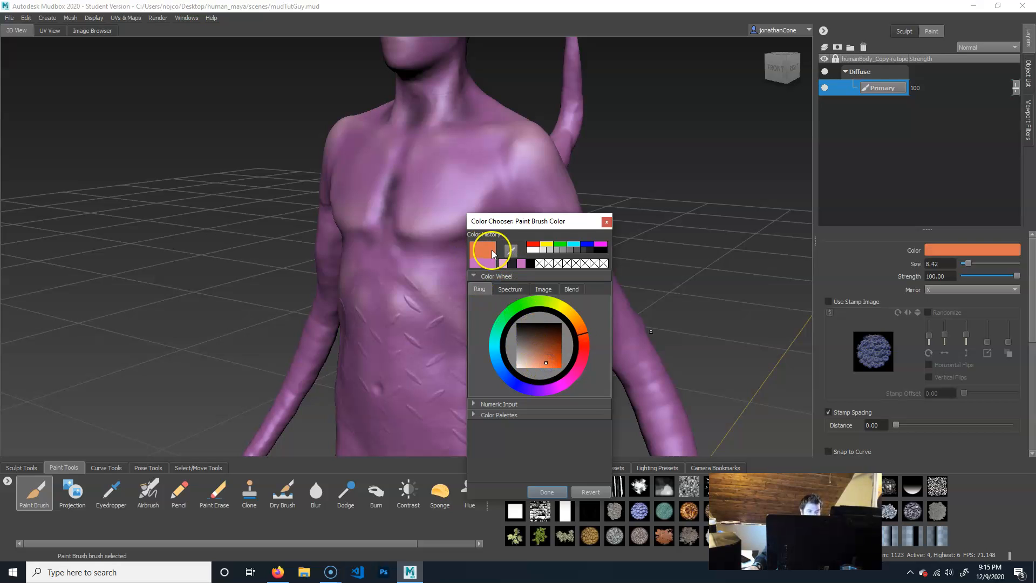
{"action": "left_click", "coordinate": [545, 493]}
- Set the Paint Brush to strength 11.20 and size 3.26, and tint the nose, mouth and ear faintly orange
{"action": "middle_click_drag", "start_coordinate": [579, 292], "coordinate": [586, 413], "text": "alt"}
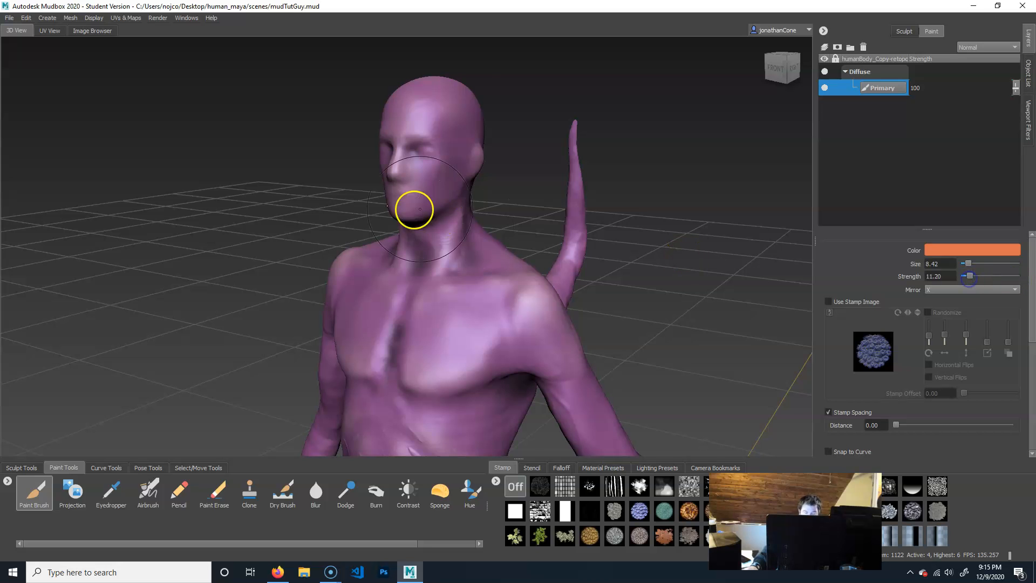
{"action": "right_click_drag", "start_coordinate": [414, 208], "coordinate": [500, 208], "text": "alt"}
{"action": "middle_click_drag", "start_coordinate": [500, 207], "coordinate": [525, 259], "text": "alt"}
{"action": "right_click_drag", "start_coordinate": [526, 259], "coordinate": [493, 290], "text": "alt"}
{"action": "left_click_drag", "start_coordinate": [493, 290], "coordinate": [448, 277], "text": "alt"}
{"action": "right_click_drag", "start_coordinate": [448, 278], "coordinate": [479, 283], "text": "alt"}
{"action": "middle_click_drag", "start_coordinate": [479, 283], "coordinate": [493, 259], "text": "alt"}
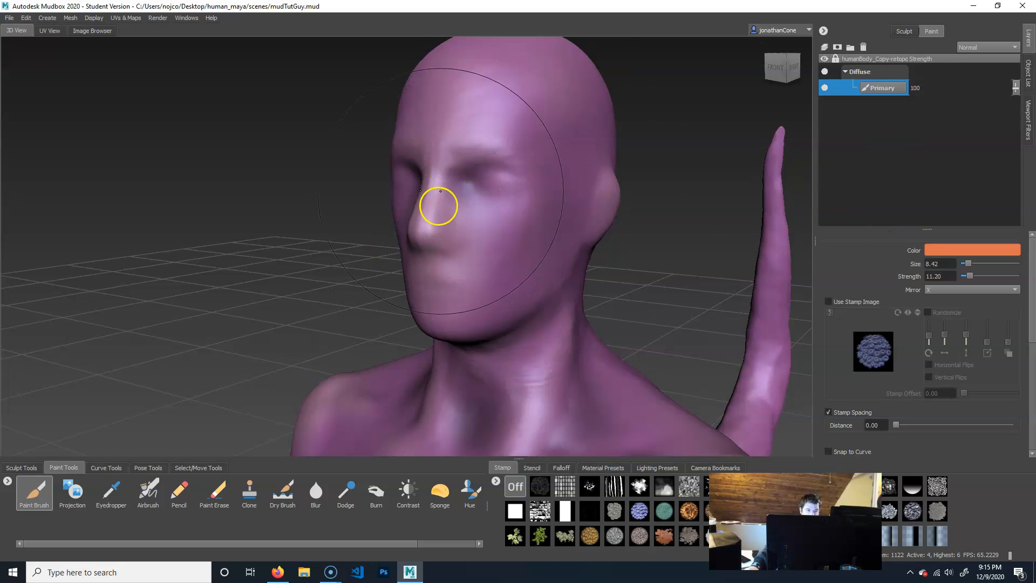
{"action": "key", "text": "b"}
{"action": "left_click_drag", "start_coordinate": [443, 252], "coordinate": [387, 261]}
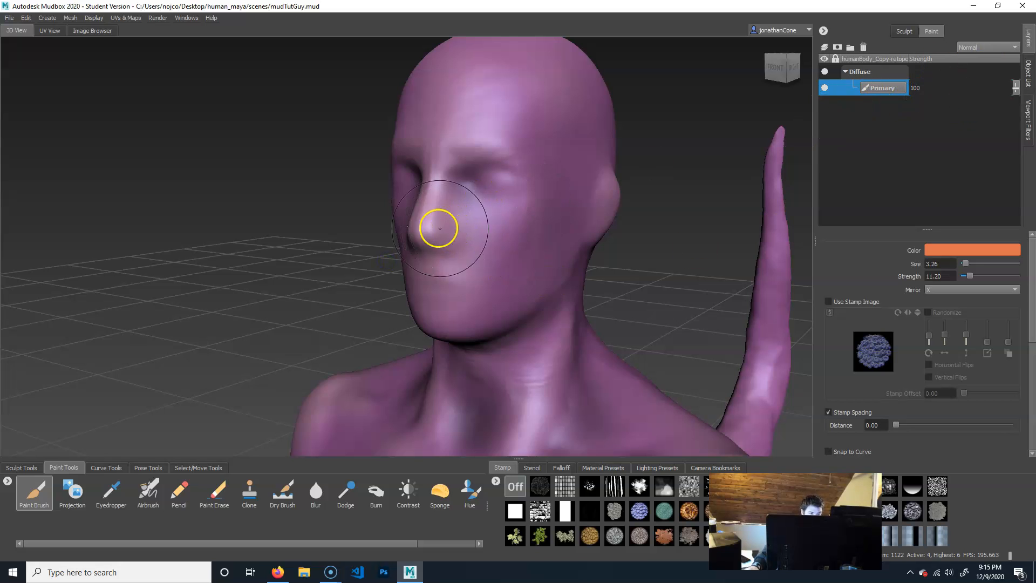
{"action": "left_click_drag", "start_coordinate": [451, 291], "coordinate": [389, 164], "text": "alt"}
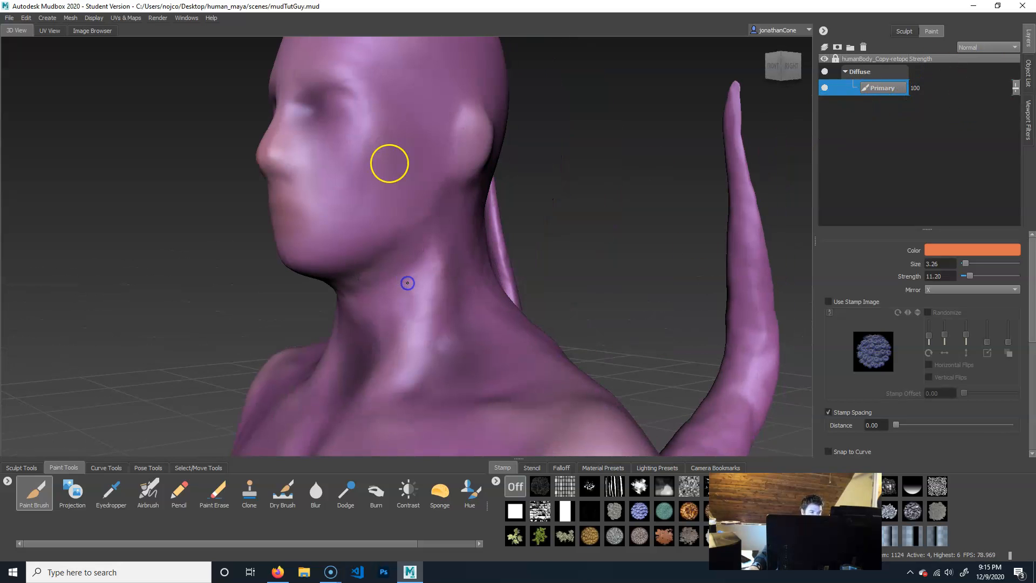
{"action": "mouse_move", "coordinate": [475, 152]}
{"action": "left_mouse_down"}
{"action": "mouse_move", "coordinate": [470, 162]}
{"action": "mouse_move", "coordinate": [471, 118]}
{"action": "left_mouse_up"}
- Examine the shading, highlights and orange tints on the head, torso and arms from the side, three-quarter and front views
{"action": "mouse_move", "coordinate": [380, 264]}
{"action": "right_mouse_down", "text": "alt"}
{"action": "mouse_move", "coordinate": [529, 302]}
{"action": "mouse_move", "coordinate": [479, 334]}
{"action": "right_mouse_up", "text": "alt"}
{"action": "mouse_move", "coordinate": [479, 334]}
{"action": "left_mouse_down", "text": "alt"}
{"action": "mouse_move", "coordinate": [539, 365]}
{"action": "mouse_move", "coordinate": [416, 306]}
{"action": "mouse_move", "coordinate": [459, 271]}
{"action": "left_mouse_up", "text": "alt"}
{"action": "right_click_drag", "start_coordinate": [465, 324], "coordinate": [549, 366], "text": "alt"}
{"action": "middle_click_drag", "start_coordinate": [548, 365], "coordinate": [544, 298], "text": "alt"}
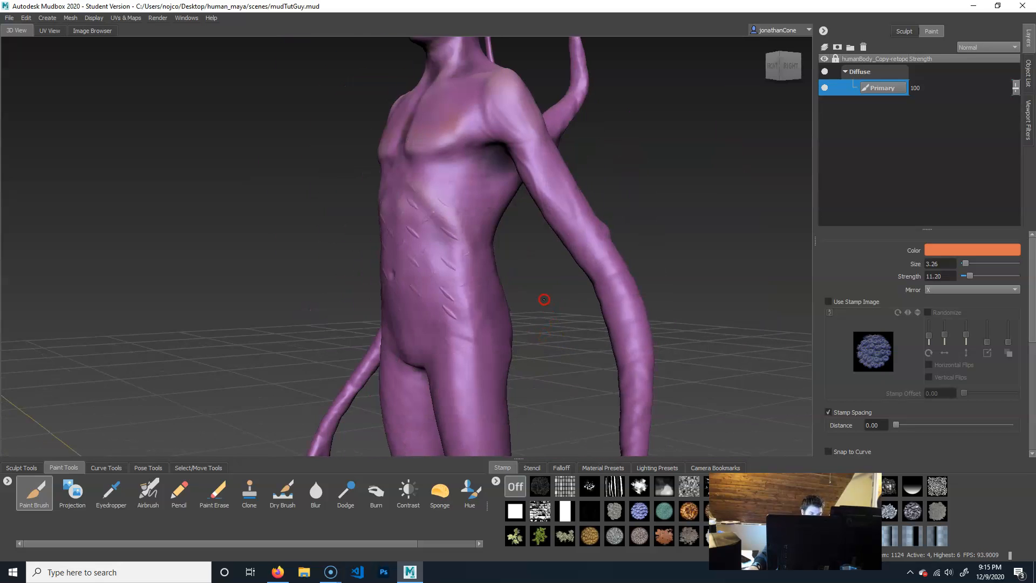
{"action": "left_click_drag", "start_coordinate": [532, 313], "coordinate": [437, 198], "text": "alt"}
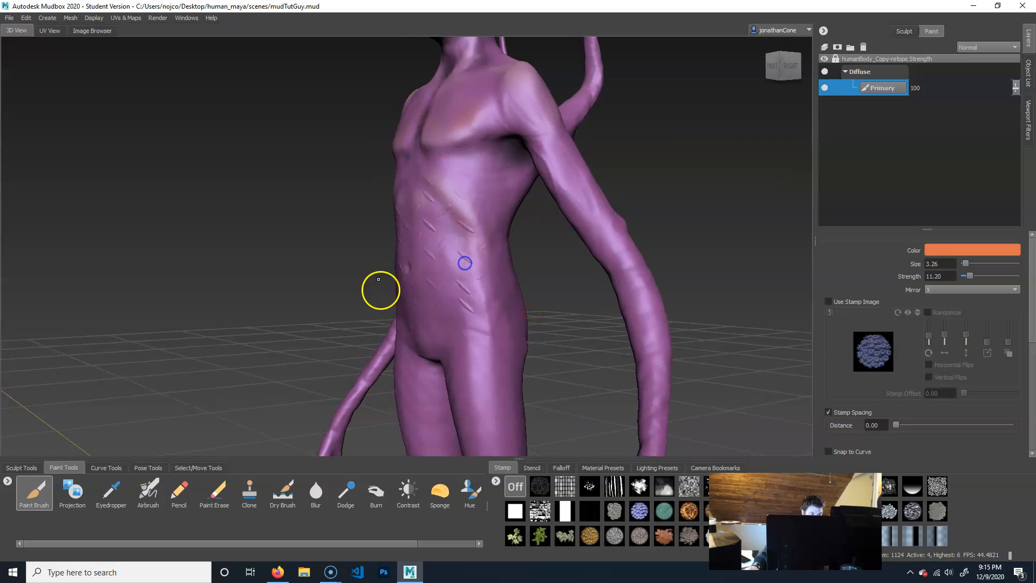
{"action": "left_click_drag", "start_coordinate": [671, 267], "coordinate": [712, 280], "text": "alt"}
{"action": "right_click_drag", "start_coordinate": [712, 280], "coordinate": [724, 245], "text": "alt"}
{"action": "left_click_drag", "start_coordinate": [594, 96], "coordinate": [581, 111], "text": "ctrl"}
{"action": "right_click_drag", "start_coordinate": [625, 118], "coordinate": [587, 102], "text": "alt"}
{"action": "middle_click_drag", "start_coordinate": [587, 102], "coordinate": [593, 173], "text": "alt"}
{"action": "right_click_drag", "start_coordinate": [593, 173], "coordinate": [613, 161], "text": "alt"}
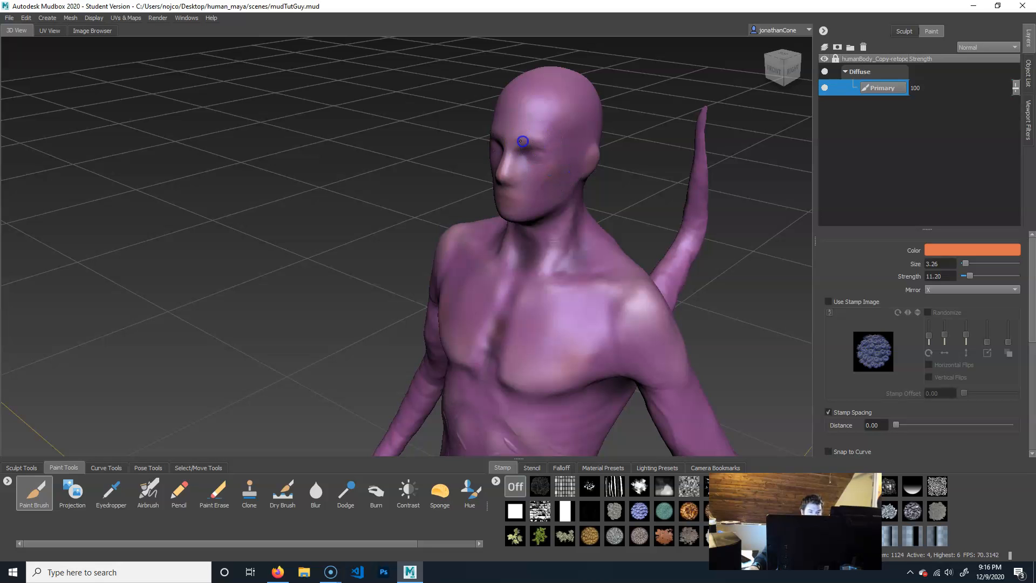
{"action": "mouse_move", "coordinate": [564, 242]}
{"action": "left_mouse_down", "text": "alt"}
{"action": "mouse_move", "coordinate": [678, 225]}
{"action": "mouse_move", "coordinate": [540, 232]}
{"action": "mouse_move", "coordinate": [469, 249]}
{"action": "left_mouse_up", "text": "alt"}
{"action": "mouse_move", "coordinate": [657, 305]}
{"action": "left_mouse_down", "text": "alt"}
{"action": "mouse_move", "coordinate": [604, 300]}
{"action": "mouse_move", "coordinate": [539, 257]}
{"action": "mouse_move", "coordinate": [552, 278]}
{"action": "mouse_move", "coordinate": [478, 301]}
{"action": "left_mouse_up", "text": "alt"}
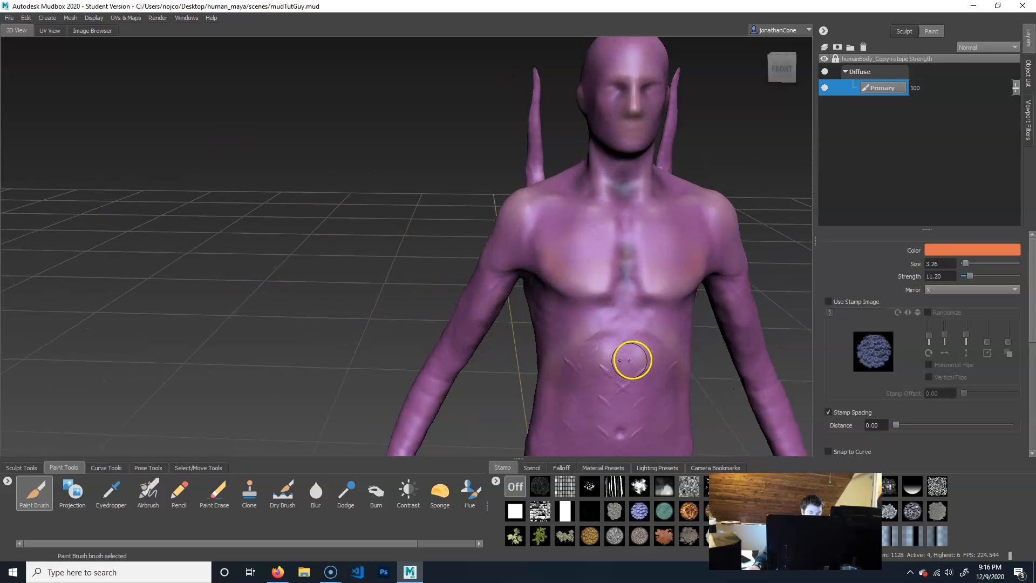
{"action": "left_click_drag", "start_coordinate": [686, 330], "coordinate": [620, 338], "text": "alt"}
{"action": "middle_click_drag", "start_coordinate": [632, 341], "coordinate": [519, 243], "text": "alt"}
{"action": "mouse_move", "coordinate": [518, 243]}
{"action": "right_mouse_down", "text": "alt"}
{"action": "mouse_move", "coordinate": [585, 298]}
{"action": "mouse_move", "coordinate": [463, 291]}
{"action": "right_mouse_up", "text": "alt"}
{"action": "mouse_move", "coordinate": [462, 292]}
{"action": "left_mouse_down", "text": "alt"}
{"action": "mouse_move", "coordinate": [656, 294]}
{"action": "mouse_move", "coordinate": [660, 281]}
{"action": "mouse_move", "coordinate": [523, 250]}
{"action": "mouse_move", "coordinate": [393, 269]}
{"action": "mouse_move", "coordinate": [298, 259]}
{"action": "mouse_move", "coordinate": [787, 287]}
{"action": "mouse_move", "coordinate": [493, 270]}
{"action": "left_mouse_up", "text": "alt"}
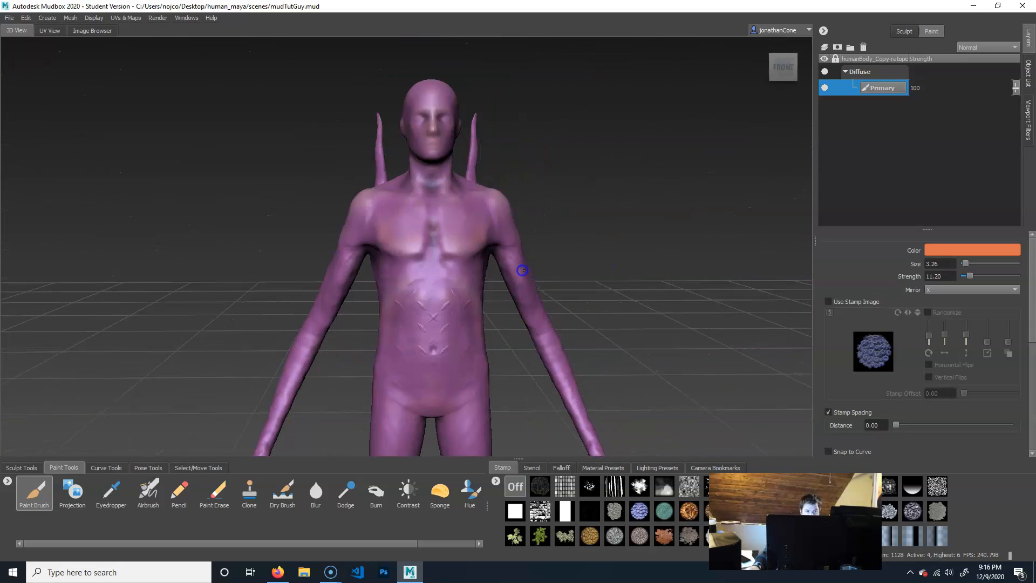
{"action": "right_click_drag", "start_coordinate": [487, 259], "coordinate": [437, 259], "text": "alt"}
{"action": "middle_click_drag", "start_coordinate": [437, 259], "coordinate": [449, 314], "text": "alt"}
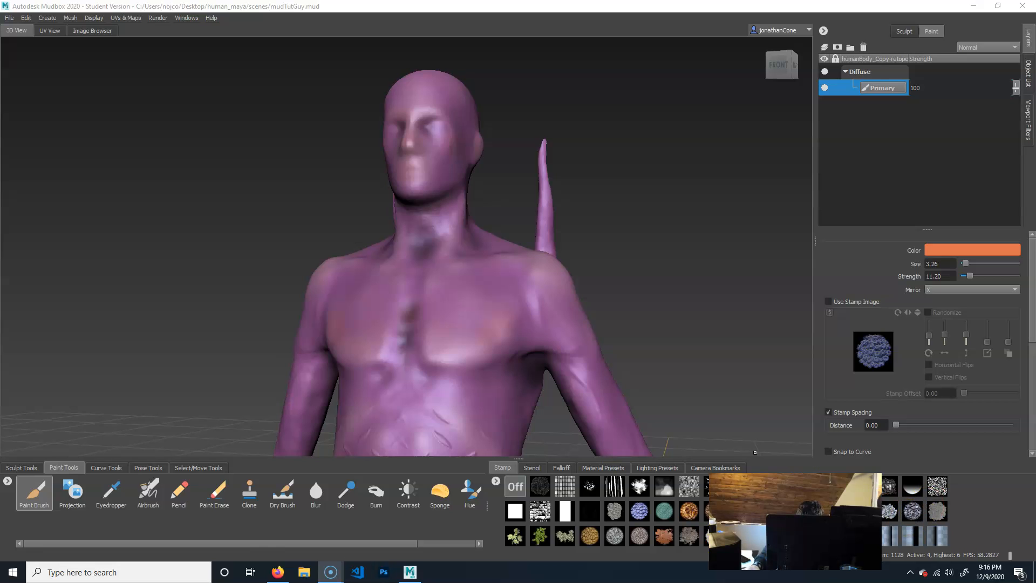
- Load the cracked-stone stamp image for the Paint Brush and set the brush color to a soft teal green
{"action": "left_click", "coordinate": [714, 490]}
{"action": "left_click_drag", "start_coordinate": [489, 348], "coordinate": [809, 279], "text": "alt"}
{"action": "left_click", "coordinate": [983, 250]}
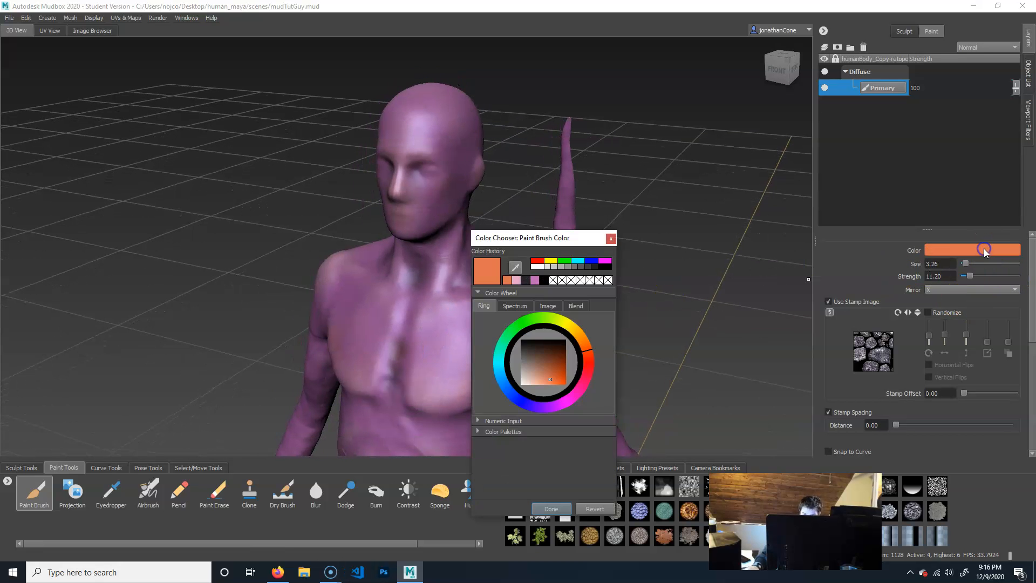
{"action": "left_click", "coordinate": [502, 347]}
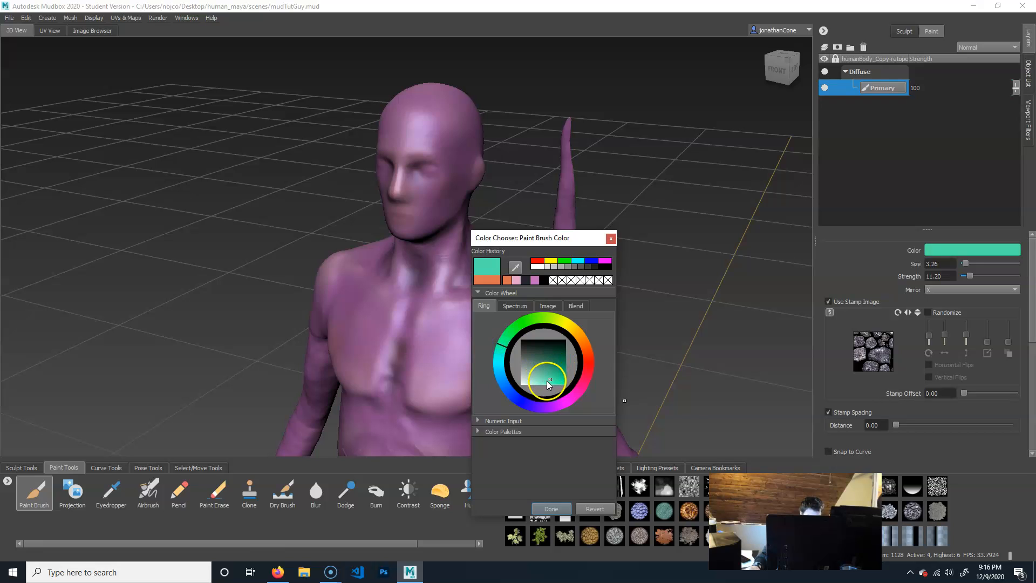
{"action": "left_click", "coordinate": [541, 373]}
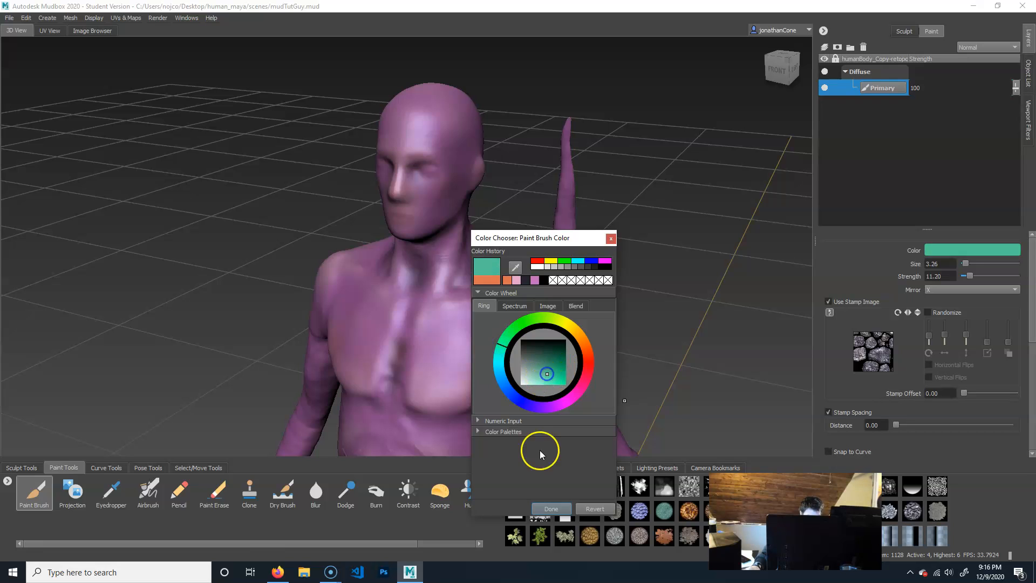
{"action": "left_click", "coordinate": [548, 508]}
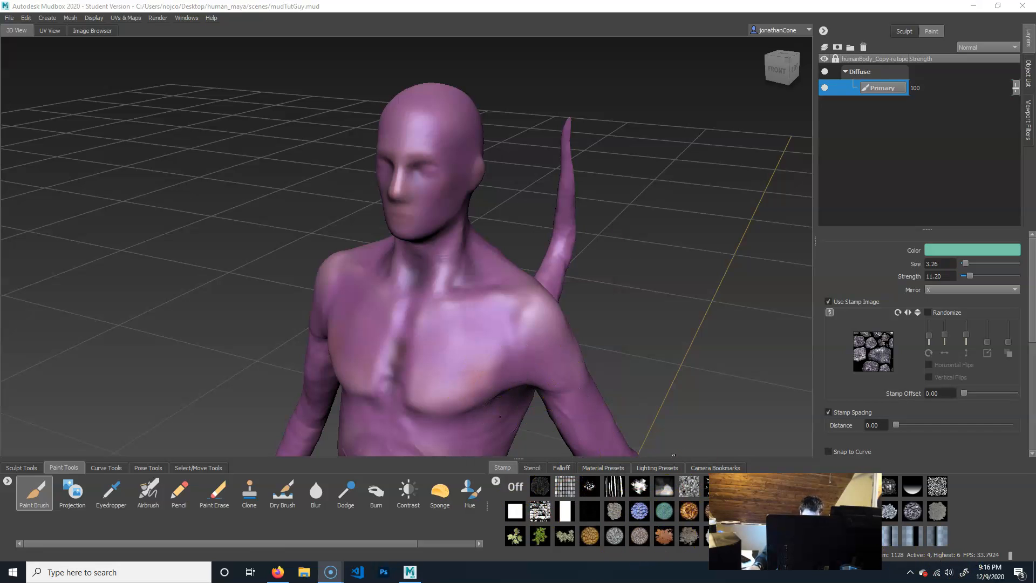
- Turn on stamp randomization, with stamp spacing distance 38 and brush size 5.67
{"action": "left_click", "coordinate": [941, 312]}
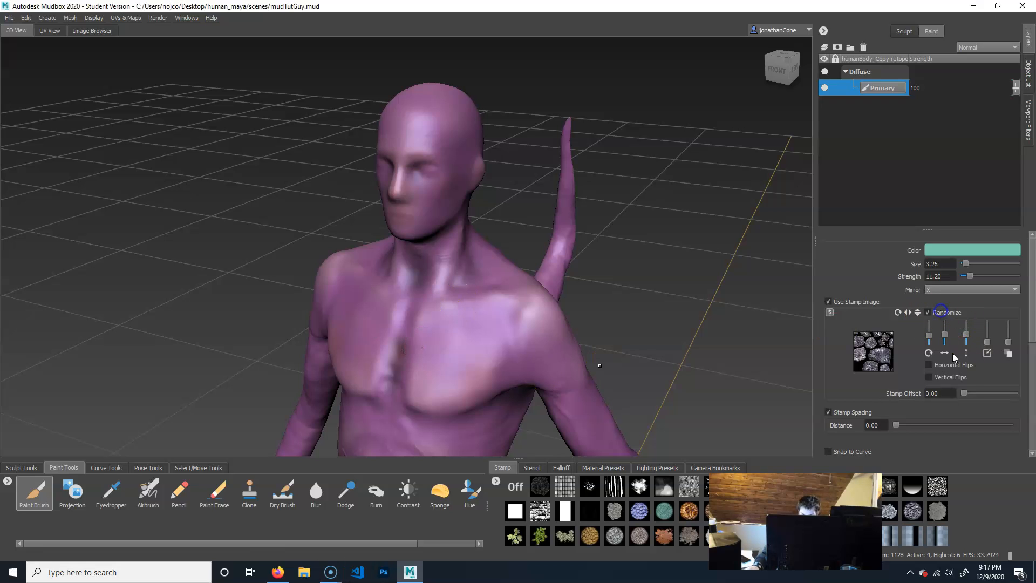
{"action": "left_click_drag", "start_coordinate": [905, 429], "coordinate": [947, 426]}
{"action": "middle_click_drag", "start_coordinate": [551, 368], "coordinate": [512, 273], "text": "alt"}
{"action": "left_click_drag", "start_coordinate": [402, 277], "coordinate": [423, 280]}
{"action": "left_click_drag", "start_coordinate": [453, 248], "coordinate": [395, 259]}
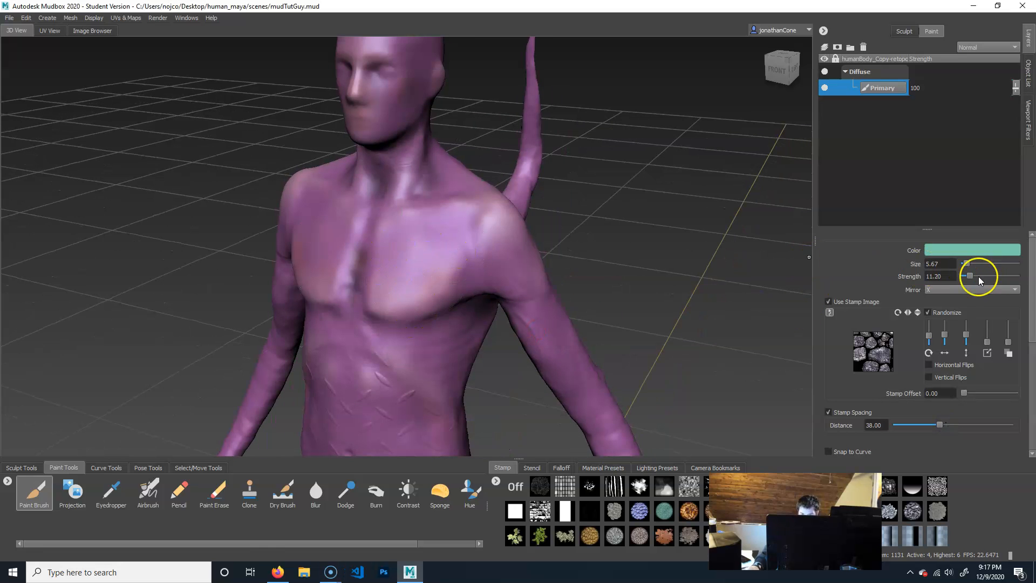
- Try the teal stone stamp on the chest, raising the strength to 100, and undo the test strokes
{"action": "mouse_move", "coordinate": [417, 257]}
{"action": "left_mouse_down"}
{"action": "mouse_move", "coordinate": [454, 219]}
{"action": "mouse_move", "coordinate": [430, 261]}
{"action": "left_mouse_up"}
{"action": "key", "text": "ctrl+z"}
{"action": "left_click", "coordinate": [379, 256]}
{"action": "middle_click_drag", "start_coordinate": [406, 271], "coordinate": [464, 255], "text": "alt"}
{"action": "right_click_drag", "start_coordinate": [417, 275], "coordinate": [539, 284], "text": "alt"}
{"action": "key", "text": "ctrl+z"}
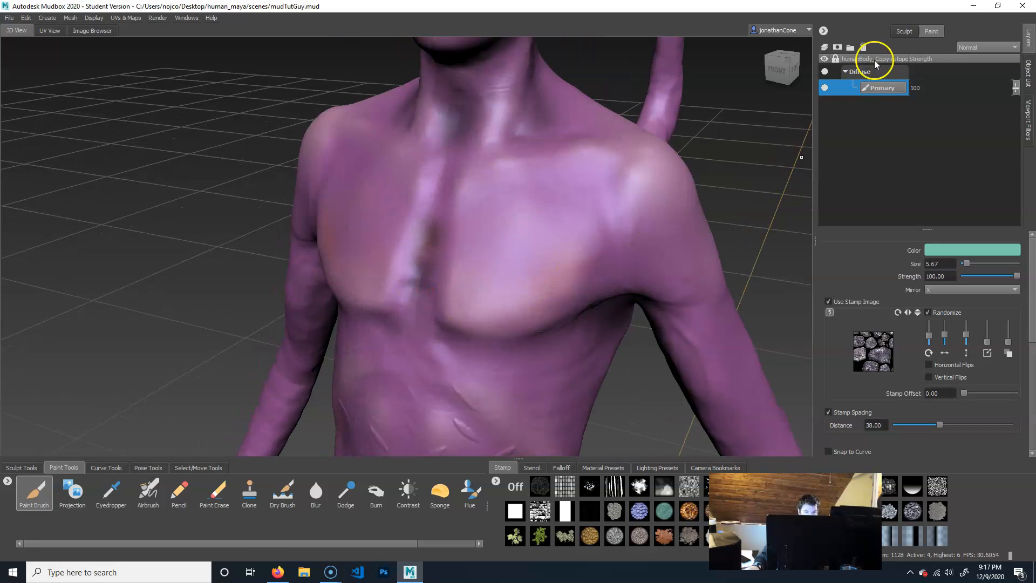
- Create a new 2048 paint layer in the Diffuse channel and set the brush strength to 54.10
{"action": "left_click", "coordinate": [824, 48]}
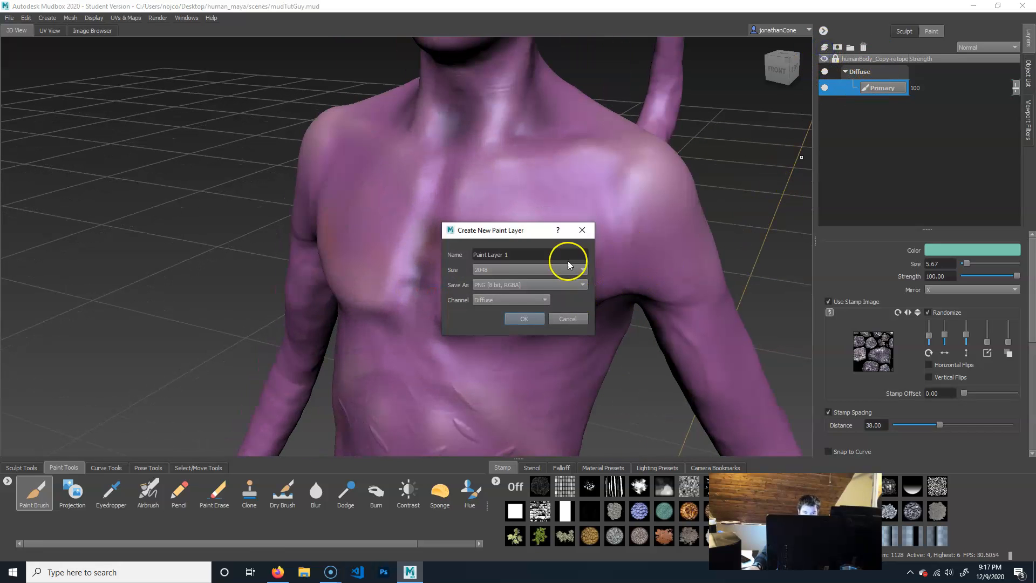
{"action": "left_click", "coordinate": [526, 319]}
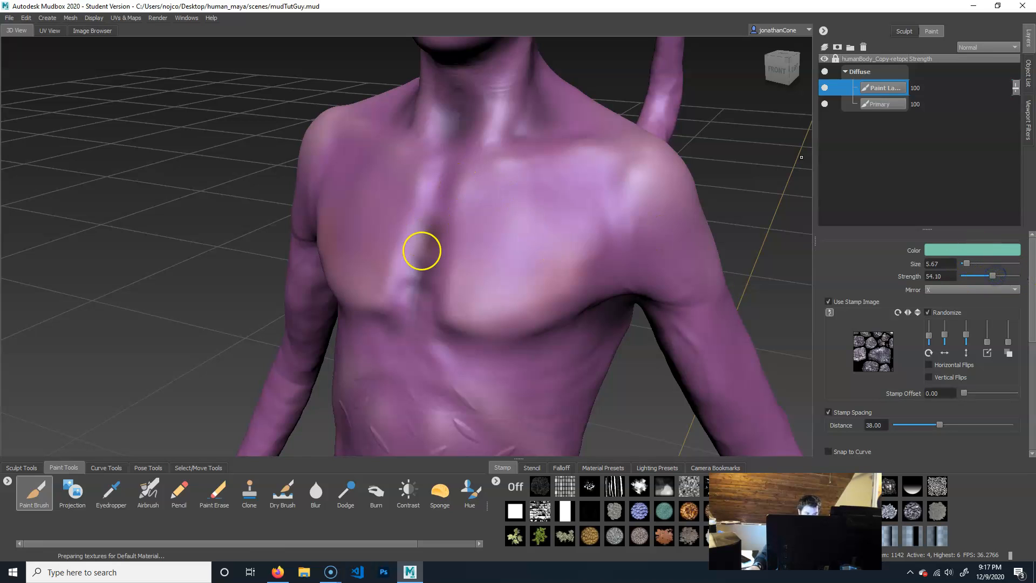
{"action": "middle_click_drag", "start_coordinate": [522, 224], "coordinate": [461, 241], "text": "alt"}
- Set the stamp spacing distance to 84 and stamp the teal stone pattern across the chest, shoulders and sides of the neck
{"action": "mouse_move", "coordinate": [438, 257]}
{"action": "left_mouse_down"}
{"action": "mouse_move", "coordinate": [410, 183]}
{"action": "mouse_move", "coordinate": [549, 219]}
{"action": "mouse_move", "coordinate": [531, 269]}
{"action": "left_mouse_up"}
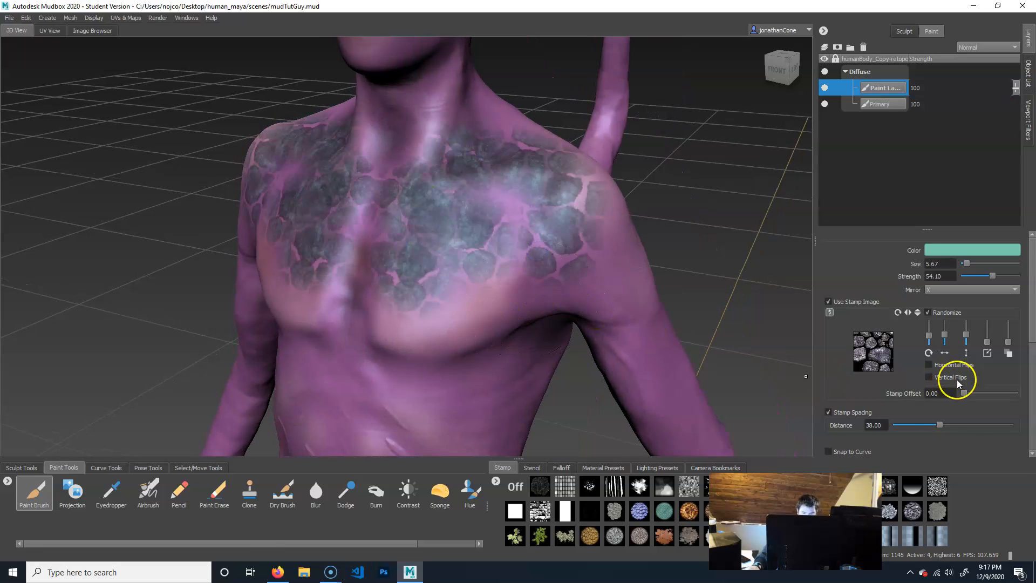
{"action": "key", "text": "ctrl+z"}
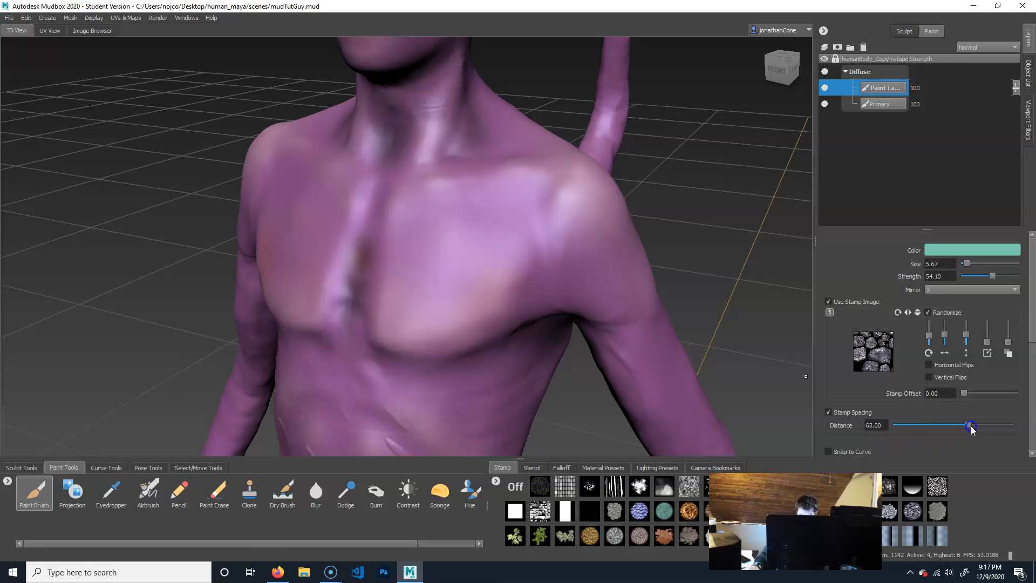
{"action": "mouse_move", "coordinate": [516, 243]}
{"action": "left_mouse_down"}
{"action": "mouse_move", "coordinate": [451, 273]}
{"action": "mouse_move", "coordinate": [389, 251]}
{"action": "mouse_move", "coordinate": [435, 176]}
{"action": "mouse_move", "coordinate": [555, 208]}
{"action": "mouse_move", "coordinate": [599, 254]}
{"action": "left_mouse_up"}
{"action": "mouse_move", "coordinate": [626, 336]}
{"action": "left_mouse_down", "text": "alt"}
{"action": "mouse_move", "coordinate": [454, 229]}
{"action": "mouse_move", "coordinate": [417, 352]}
{"action": "mouse_move", "coordinate": [347, 342]}
{"action": "left_mouse_up", "text": "alt"}
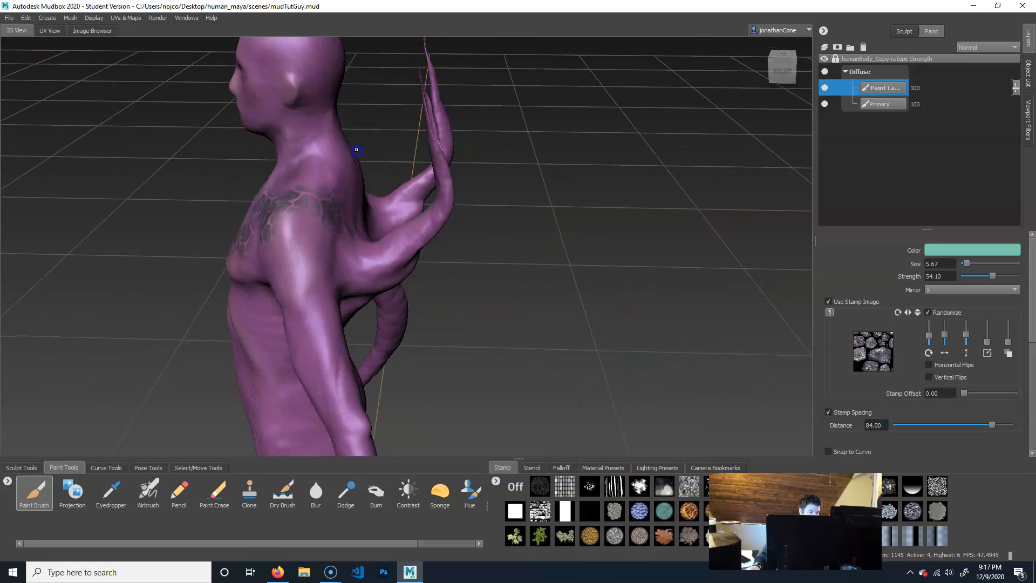
{"action": "left_click_drag", "start_coordinate": [325, 162], "coordinate": [300, 163]}
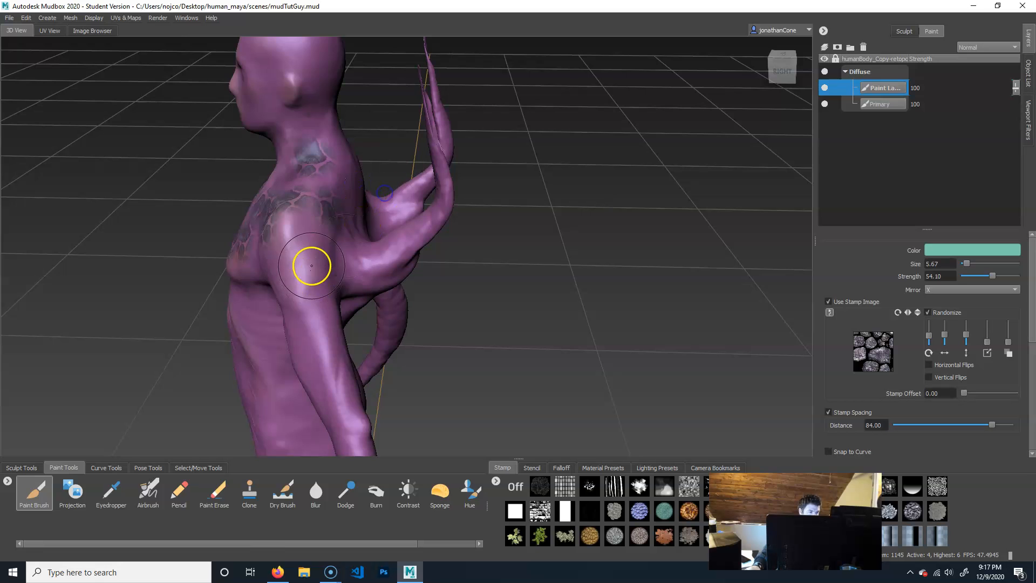
- Stamp the teal stone pattern down the outer shoulders and upper arms
{"action": "left_click_drag", "start_coordinate": [290, 284], "coordinate": [498, 278], "text": "alt"}
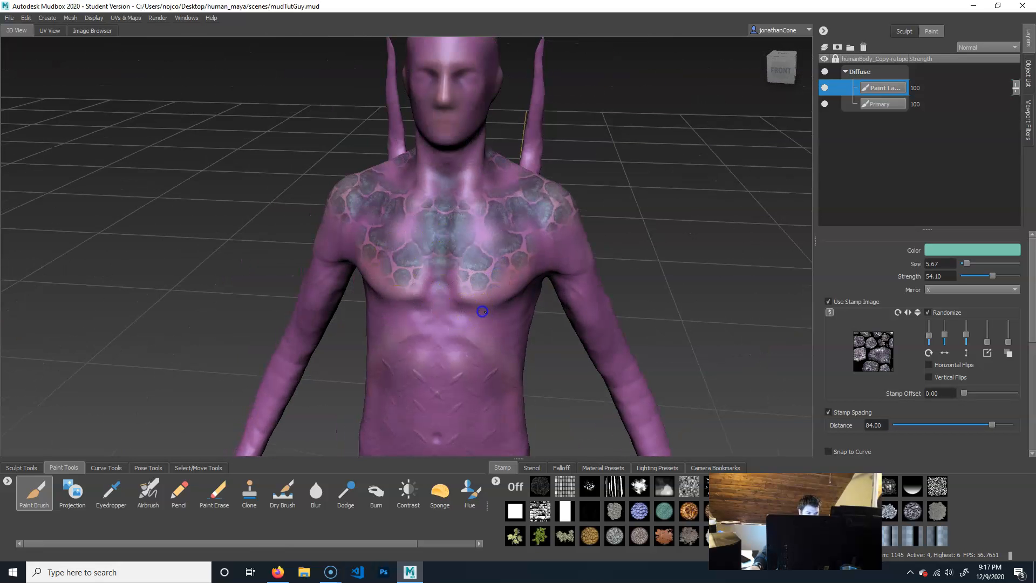
{"action": "left_click_drag", "start_coordinate": [572, 249], "coordinate": [548, 300], "text": "alt"}
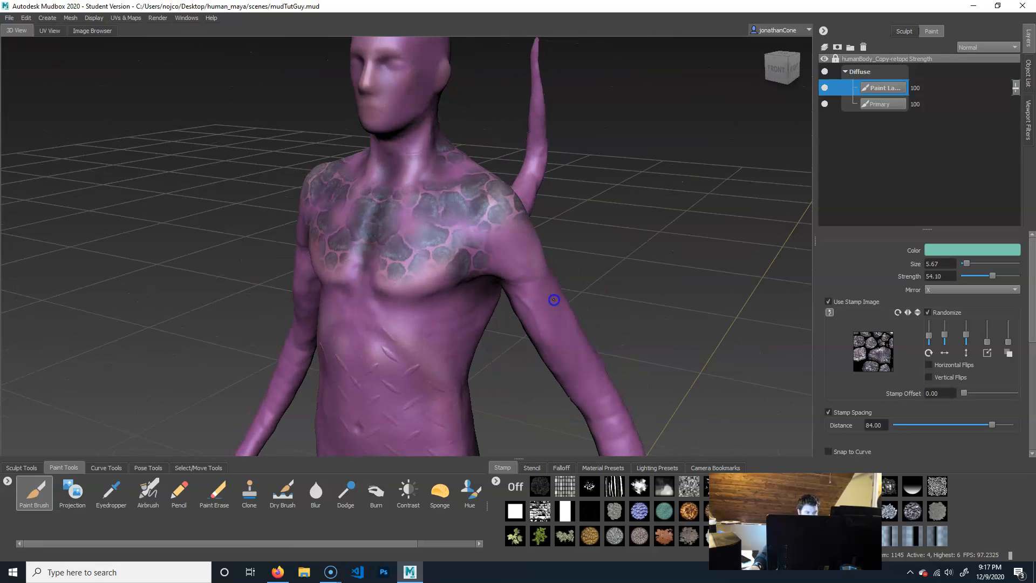
{"action": "mouse_move", "coordinate": [493, 231]}
{"action": "left_mouse_down"}
{"action": "mouse_move", "coordinate": [582, 371]}
{"action": "mouse_move", "coordinate": [717, 381]}
{"action": "mouse_move", "coordinate": [664, 370]}
{"action": "left_mouse_up"}
- Turn off the stamp image and load the brick wall stencil over the torso
{"action": "left_click", "coordinate": [528, 471]}
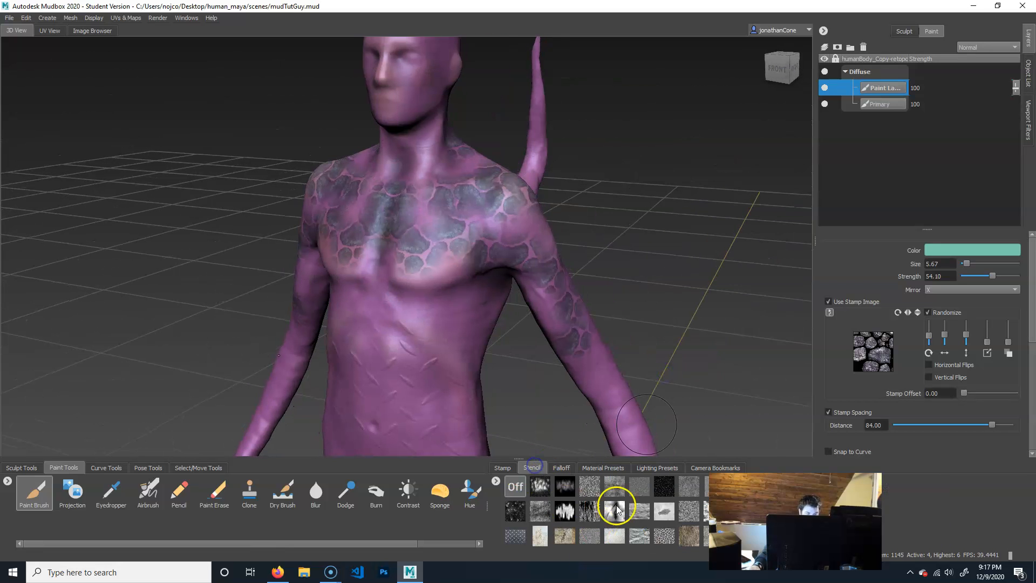
{"action": "left_click", "coordinate": [503, 469]}
{"action": "left_click", "coordinate": [530, 468]}
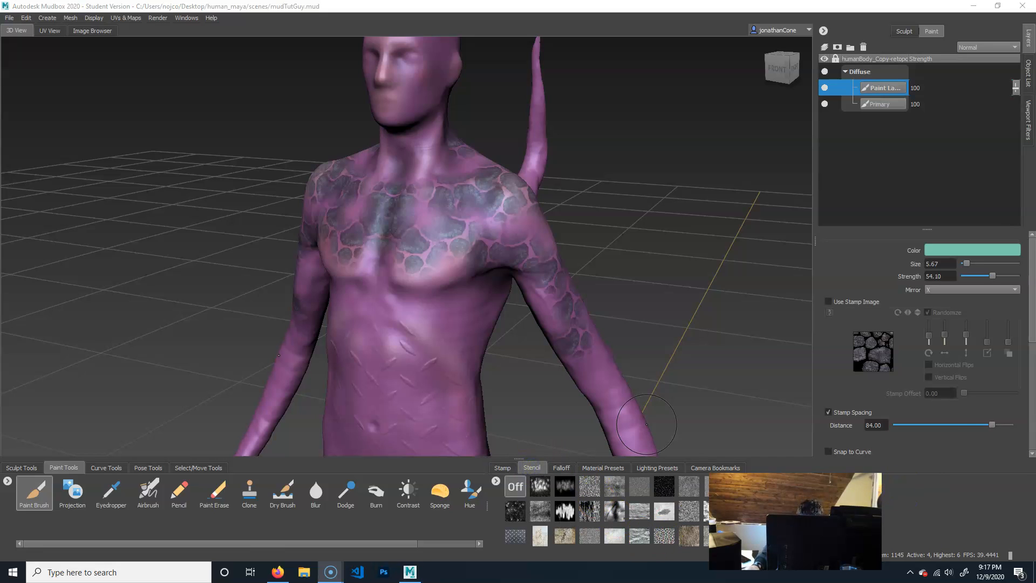
{"action": "middle_click_drag", "start_coordinate": [430, 351], "coordinate": [446, 307], "text": "alt"}
{"action": "left_click_drag", "start_coordinate": [480, 360], "coordinate": [463, 342], "text": "alt"}
{"action": "middle_click_drag", "start_coordinate": [453, 342], "coordinate": [484, 342], "text": "alt"}
{"action": "left_click_drag", "start_coordinate": [478, 344], "coordinate": [493, 345], "text": "alt"}
{"action": "middle_click_drag", "start_coordinate": [494, 345], "coordinate": [502, 345], "text": "alt"}
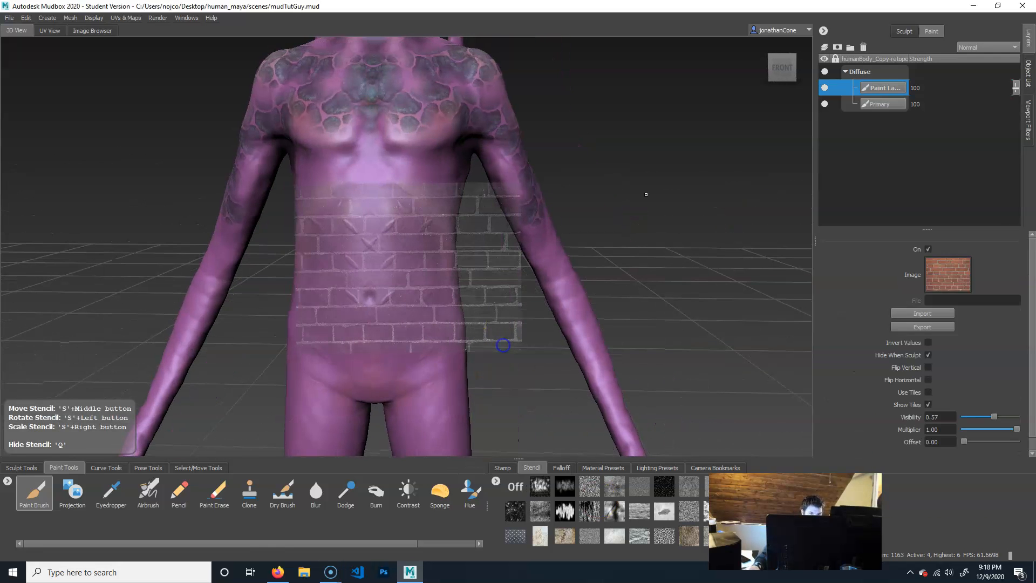
- Snap to the front view, center the brick stencil over the abdomen and tile it across the whole view
{"action": "left_click", "coordinate": [780, 64]}
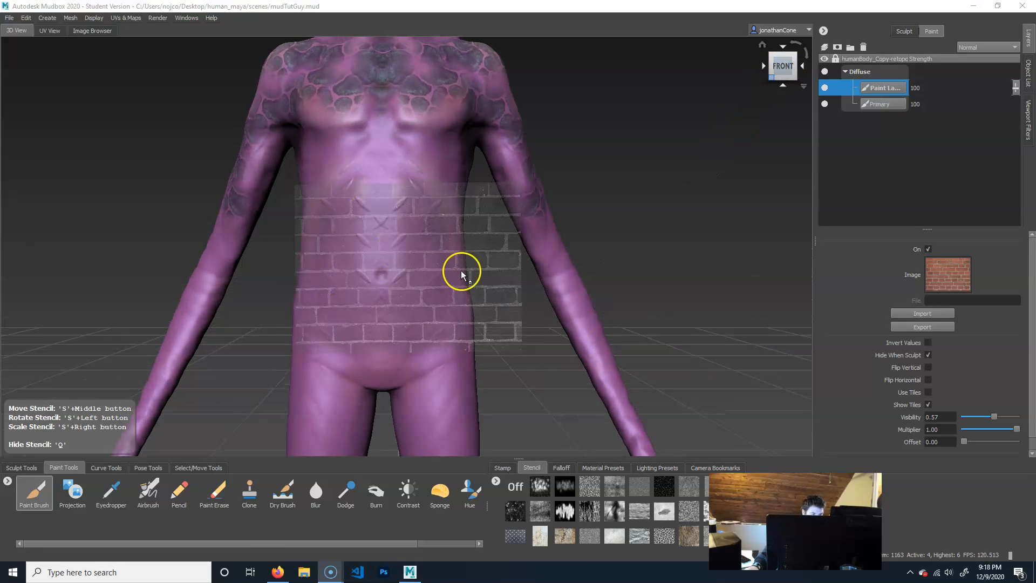
{"action": "key", "text": "s"}
{"action": "middle_click_drag", "start_coordinate": [400, 304], "coordinate": [381, 295]}
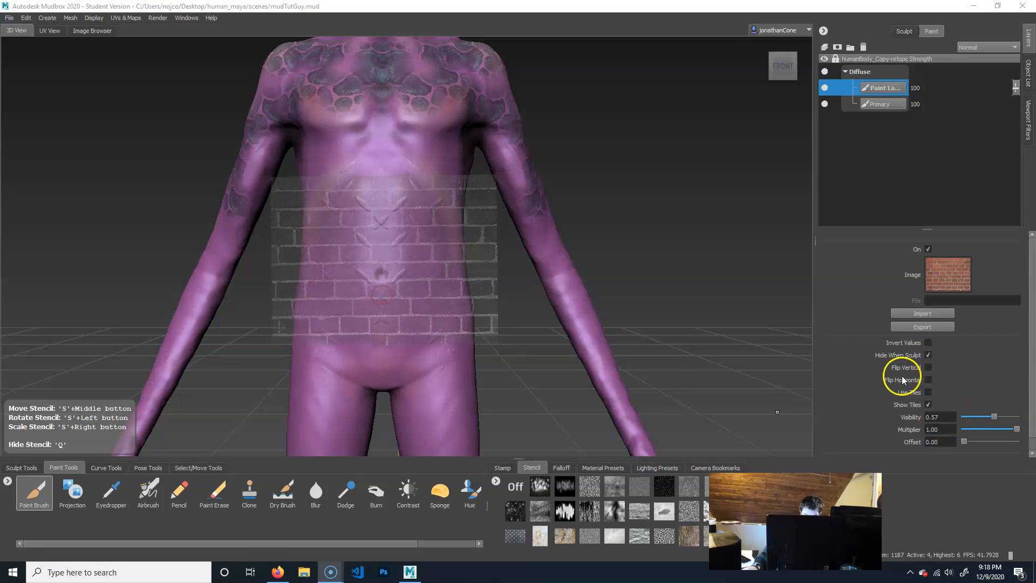
{"action": "left_click", "coordinate": [929, 392]}
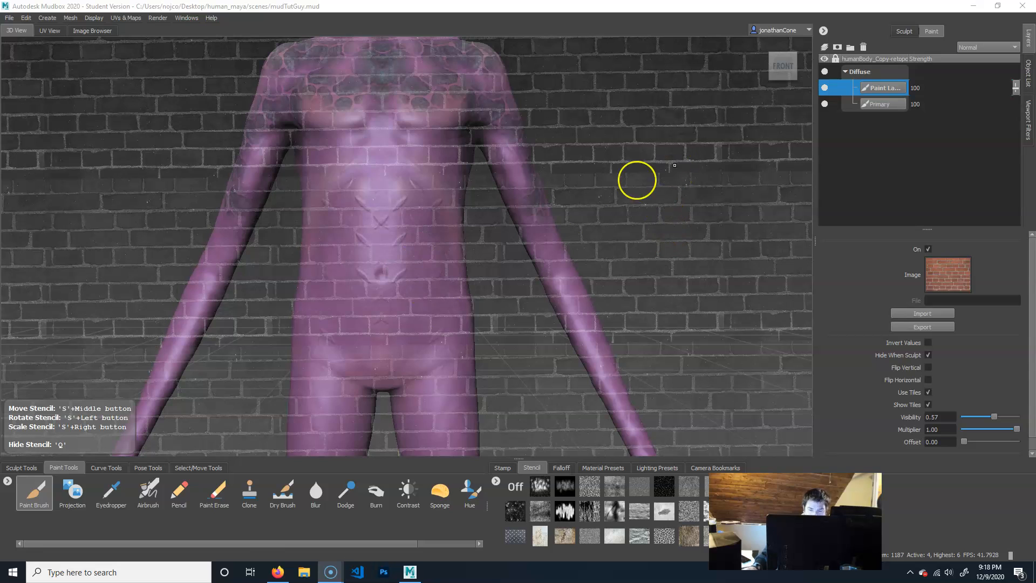
- Set the Paint Brush color to a light yellow-green
{"action": "left_click", "coordinate": [34, 492]}
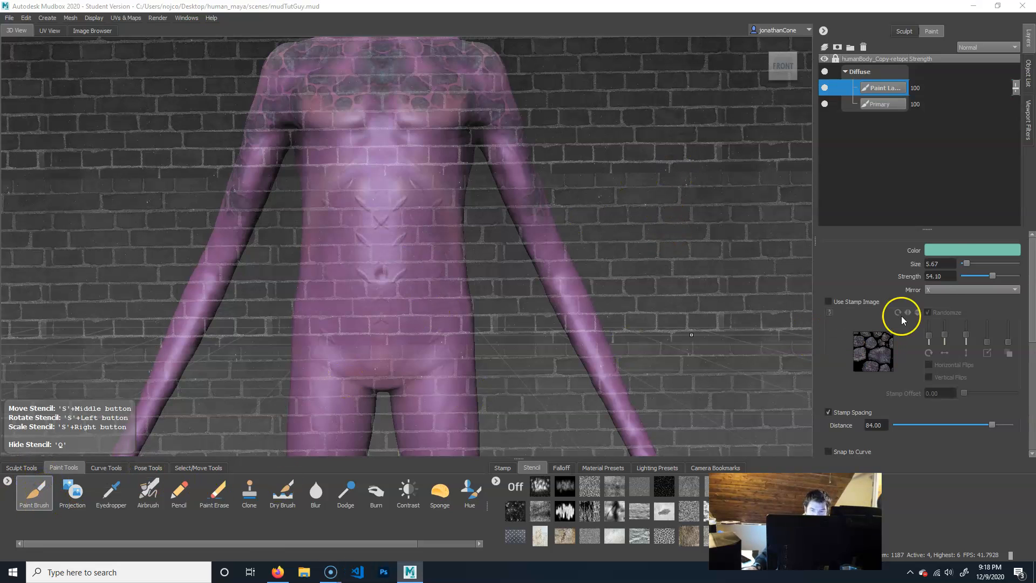
{"action": "left_click", "coordinate": [949, 251]}
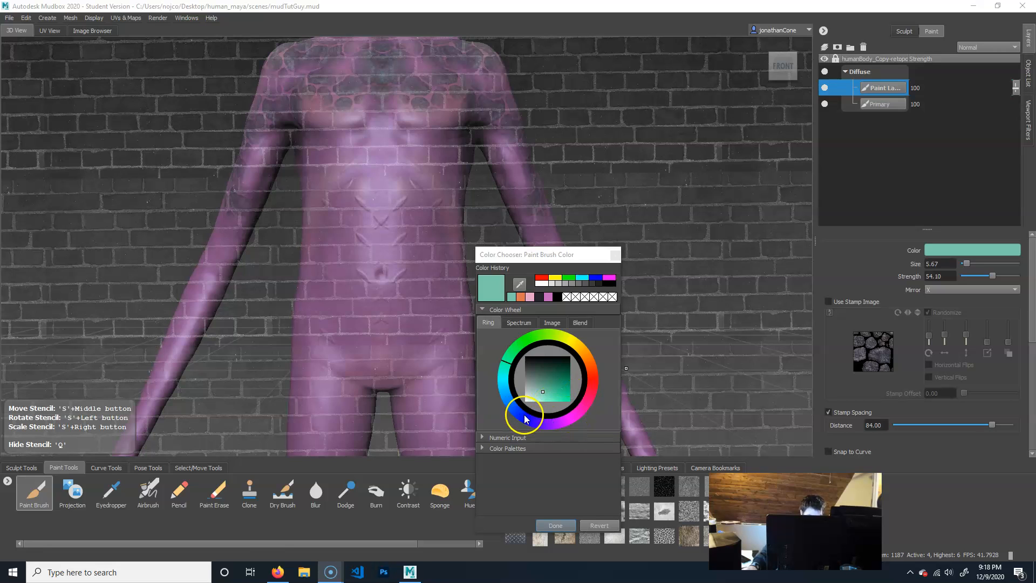
{"action": "left_click", "coordinate": [546, 340]}
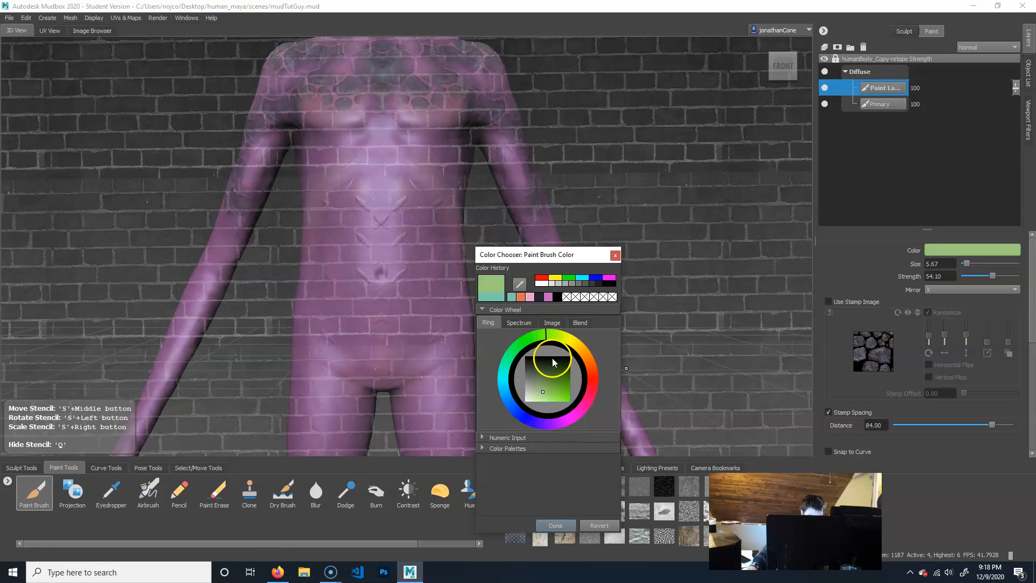
{"action": "left_click", "coordinate": [543, 399]}
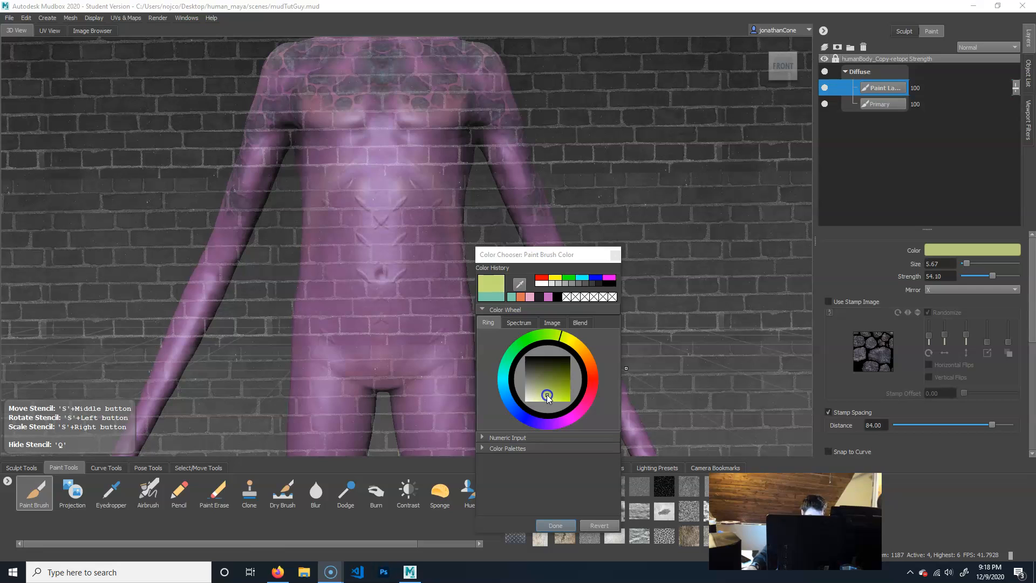
{"action": "left_click", "coordinate": [562, 526]}
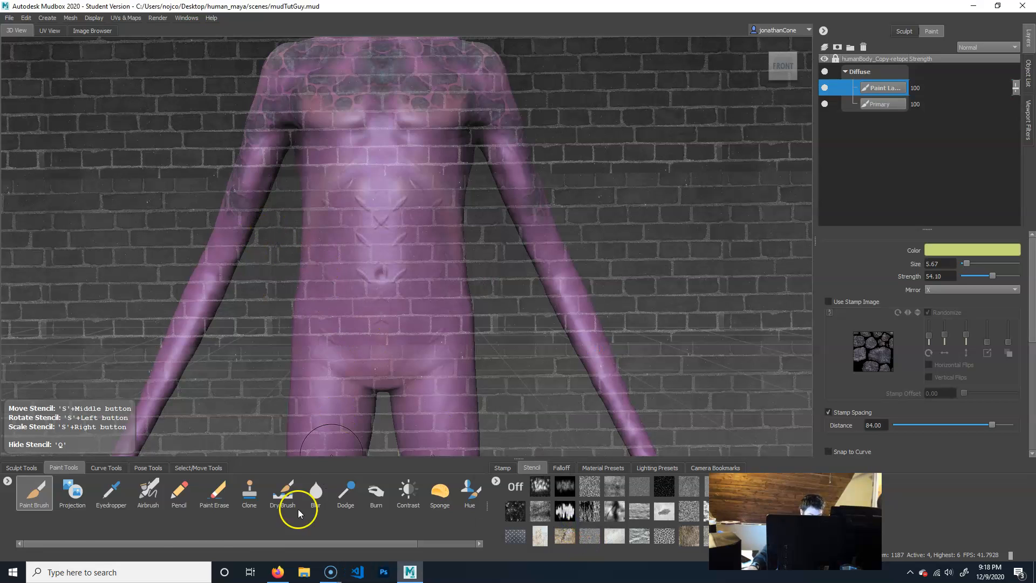
- Try a yellow-green stroke through the brick stencil on the abdomen and undo it
{"action": "mouse_move", "coordinate": [384, 202]}
{"action": "left_mouse_down"}
{"action": "mouse_move", "coordinate": [418, 201]}
{"action": "mouse_move", "coordinate": [328, 209]}
{"action": "mouse_move", "coordinate": [410, 280]}
{"action": "left_mouse_up"}
{"action": "key", "text": "q"}
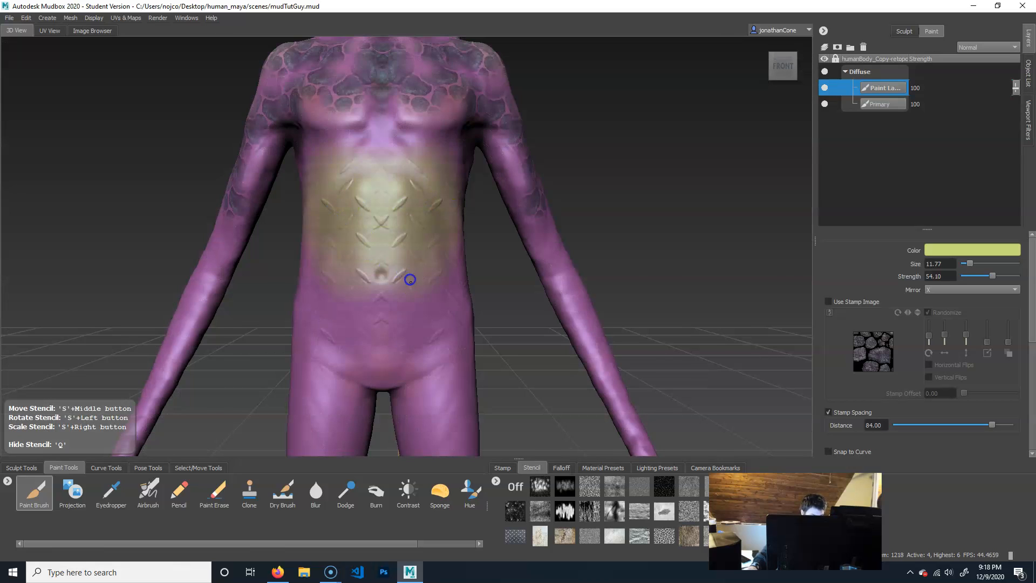
{"action": "key", "text": "q"}
{"action": "key", "text": "ctrl+z"}
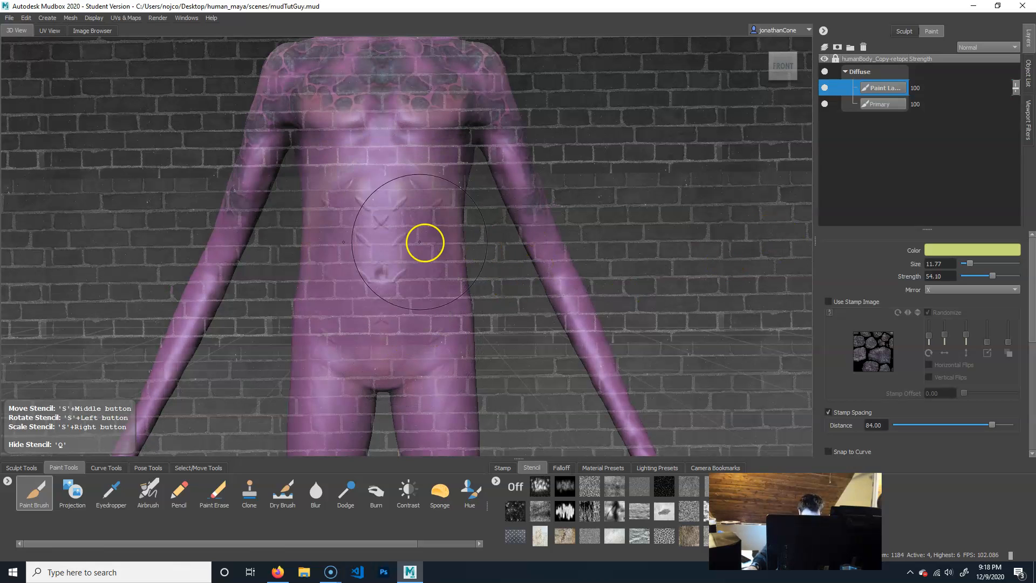
- Paint the torso from below the pectorals to the hips yellow-green through the brick stencil at brush size 11.77, then hide the stencil
{"action": "key", "text": "q"}
{"action": "mouse_move", "coordinate": [398, 236]}
{"action": "left_mouse_down"}
{"action": "mouse_move", "coordinate": [331, 248]}
{"action": "mouse_move", "coordinate": [331, 315]}
{"action": "mouse_move", "coordinate": [315, 278]}
{"action": "mouse_move", "coordinate": [391, 169]}
{"action": "mouse_move", "coordinate": [289, 176]}
{"action": "left_mouse_up"}
{"action": "key", "text": "q"}
{"action": "right_click_drag", "start_coordinate": [325, 358], "coordinate": [509, 347], "text": "alt"}
{"action": "left_click_drag", "start_coordinate": [509, 347], "coordinate": [490, 365], "text": "alt"}
{"action": "key", "text": "q"}
{"action": "right_click_drag", "start_coordinate": [490, 365], "coordinate": [435, 324], "text": "alt"}
{"action": "left_click_drag", "start_coordinate": [435, 324], "coordinate": [751, 295], "text": "alt"}
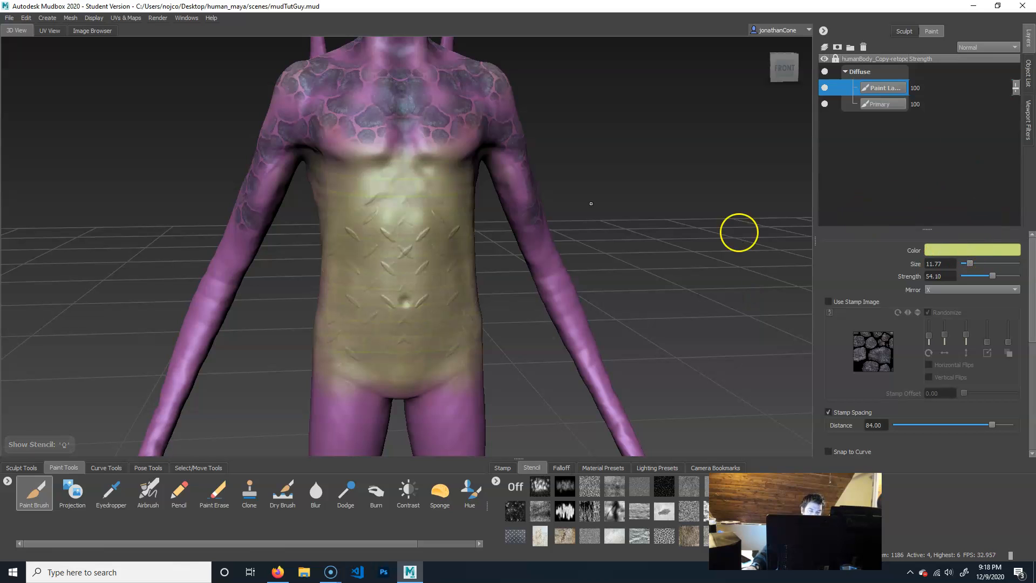
- Undo the yellow-green torso paint, then set up the Projection brush with the red brick stencil over the figure
{"action": "key", "text": "ctrl+z"}
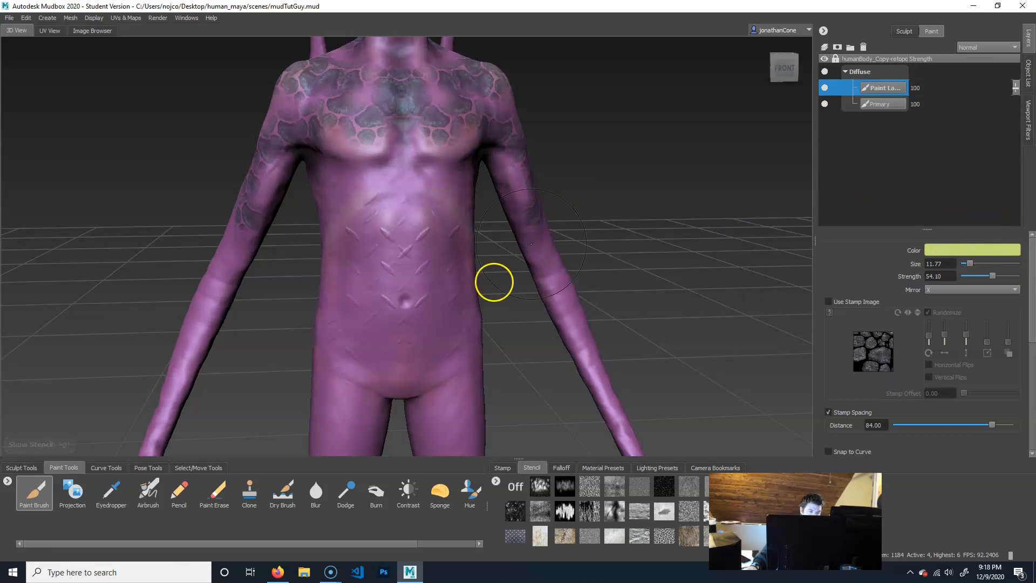
{"action": "left_click", "coordinate": [81, 495]}
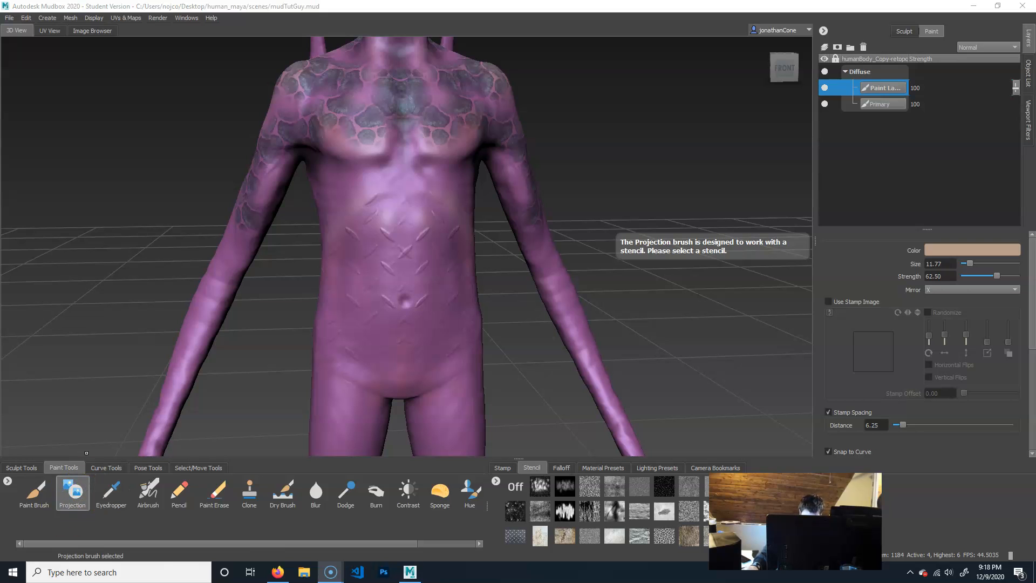
{"action": "left_click", "coordinate": [476, 341]}
{"action": "left_click_drag", "start_coordinate": [477, 341], "coordinate": [451, 344], "text": "alt"}
{"action": "mouse_move", "coordinate": [386, 303]}
{"action": "left_mouse_down", "text": "alt"}
{"action": "mouse_move", "coordinate": [382, 282]}
{"action": "mouse_move", "coordinate": [419, 247]}
{"action": "mouse_move", "coordinate": [437, 269]}
{"action": "left_mouse_up", "text": "alt"}
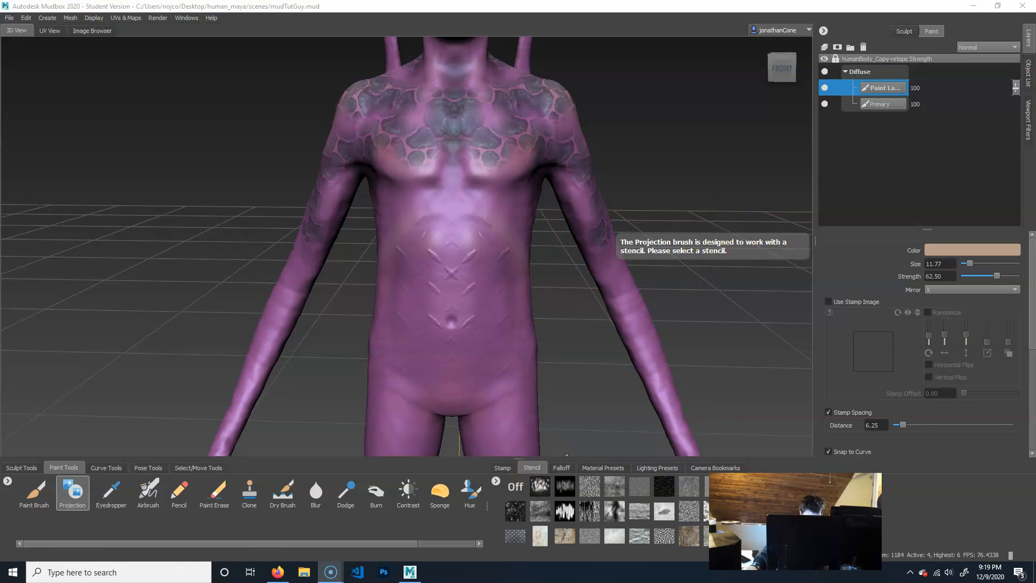
{"action": "left_click", "coordinate": [790, 487]}
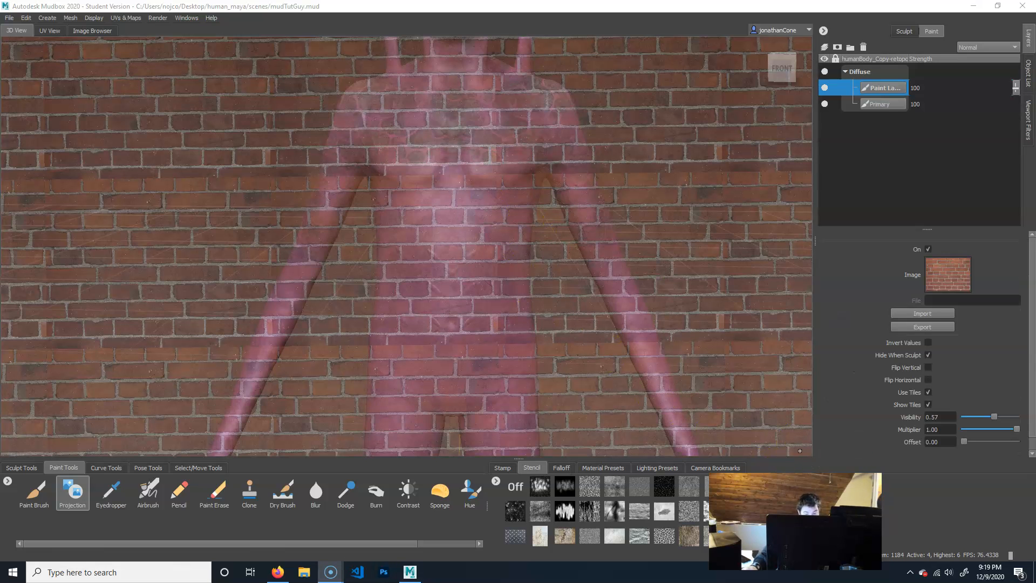
- Project the red brick stencil image onto the abdomen with the Projection brush
{"action": "left_click_drag", "start_coordinate": [537, 406], "coordinate": [533, 400], "text": "alt"}
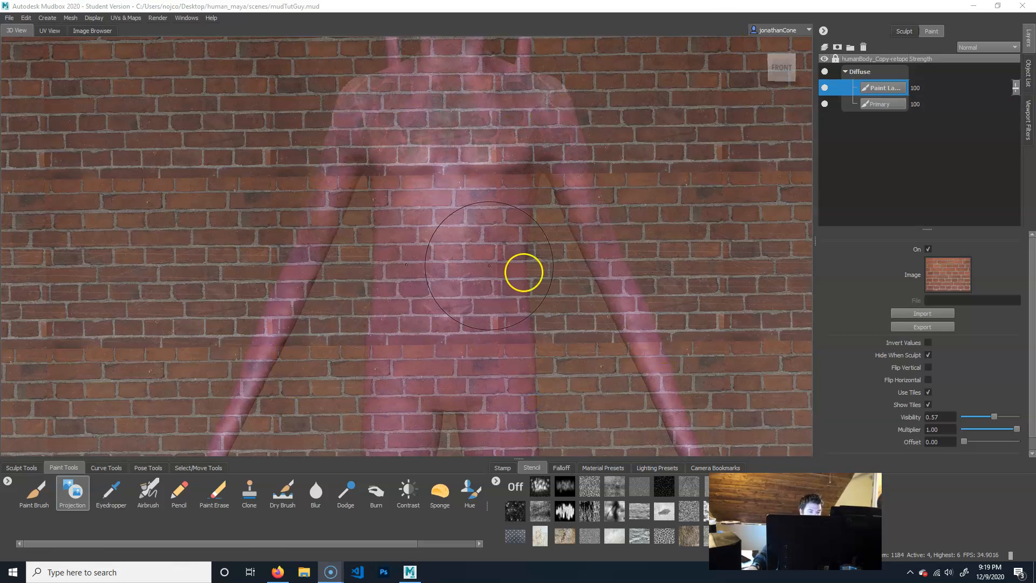
{"action": "mouse_move", "coordinate": [472, 329]}
{"action": "left_mouse_down"}
{"action": "mouse_move", "coordinate": [412, 319]}
{"action": "mouse_move", "coordinate": [527, 283]}
{"action": "mouse_move", "coordinate": [387, 241]}
{"action": "mouse_move", "coordinate": [511, 237]}
{"action": "left_mouse_up"}
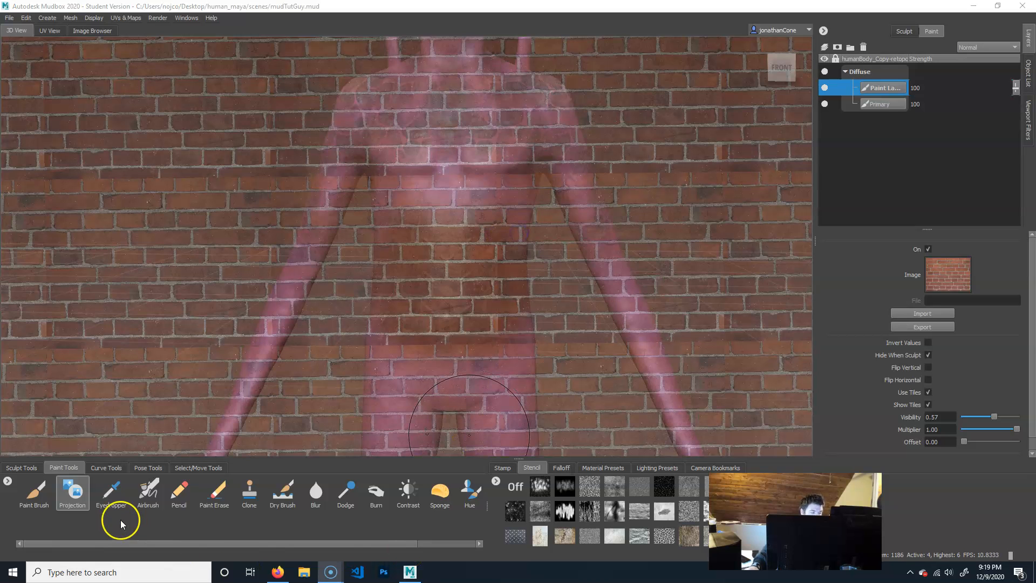
{"action": "left_click", "coordinate": [31, 478]}
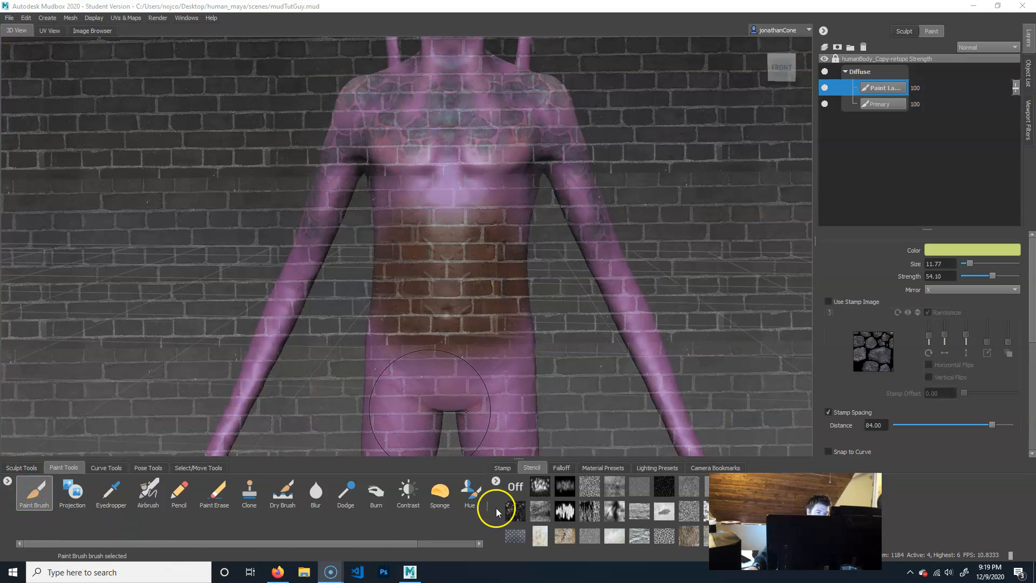
{"action": "left_click", "coordinate": [70, 491]}
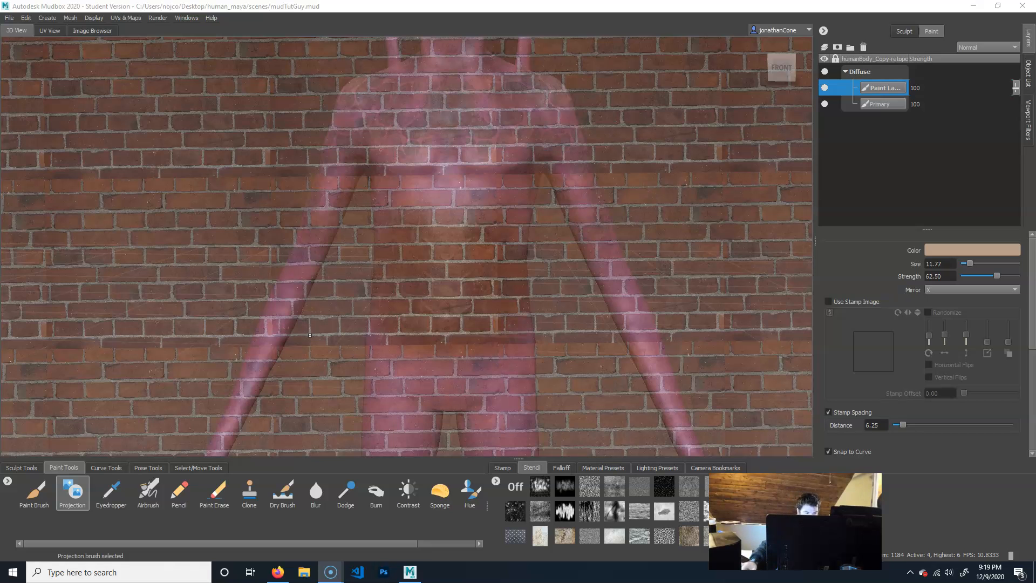
{"action": "middle_click_drag", "start_coordinate": [588, 238], "coordinate": [595, 202], "text": "alt"}
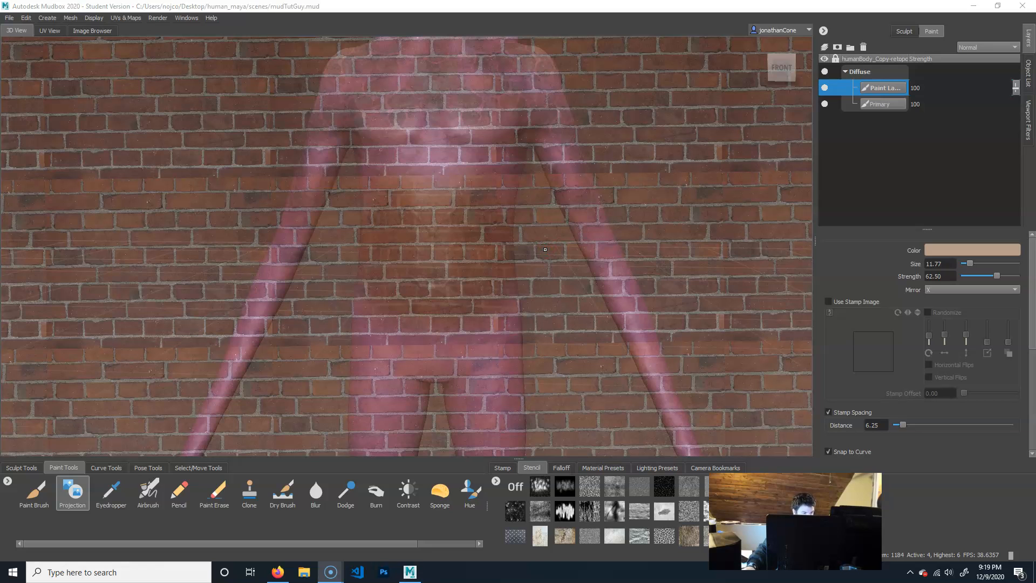
{"action": "middle_click_drag", "start_coordinate": [532, 248], "coordinate": [618, 220], "text": "alt"}
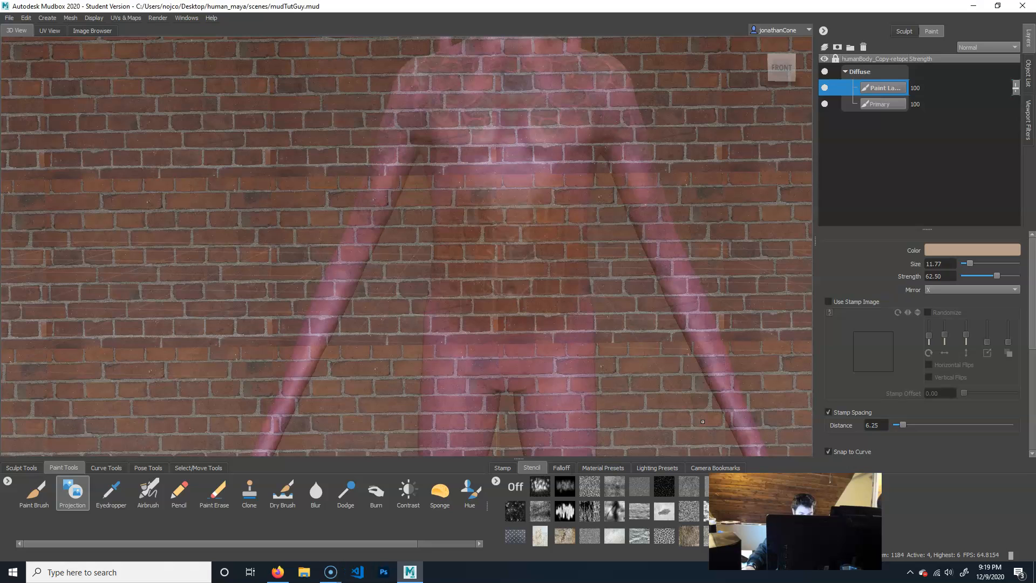
- Switch back to the Paint Brush, hide the brick stencil and undo the brick projection on the abdomen
{"action": "key", "text": "s"}
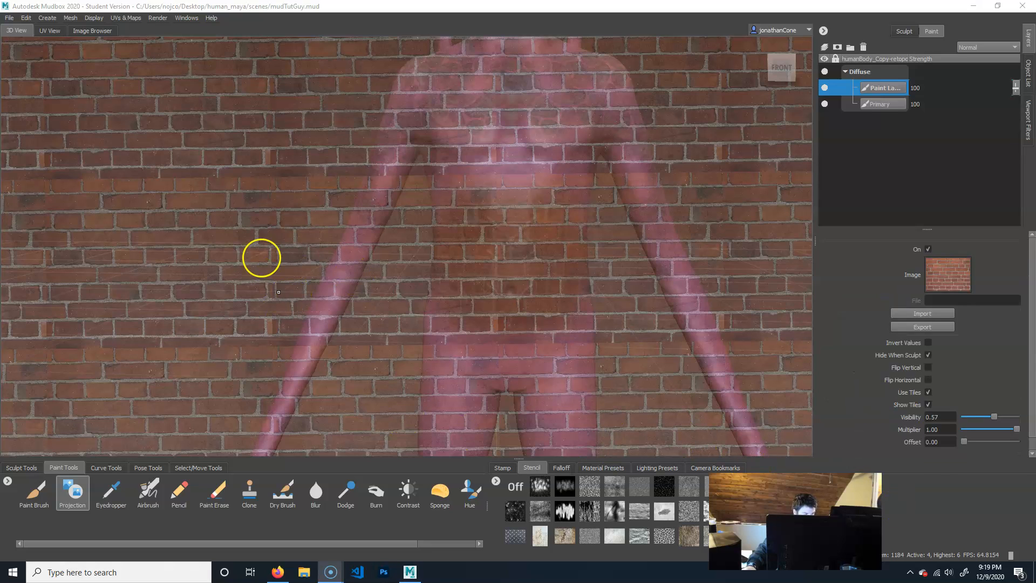
{"action": "left_click", "coordinate": [37, 492]}
{"action": "key", "text": "q"}
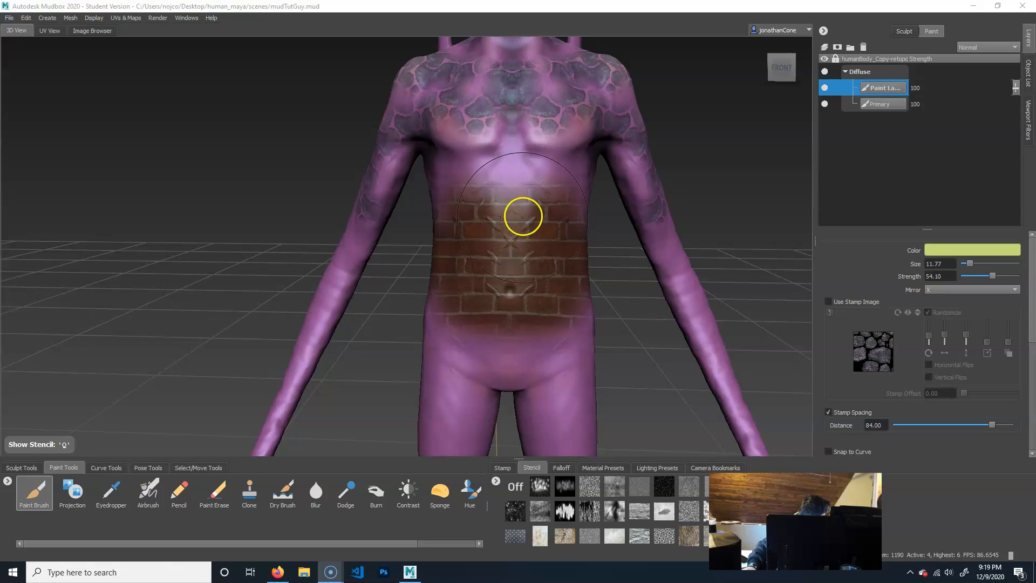
{"action": "key", "text": "ctrl+z"}
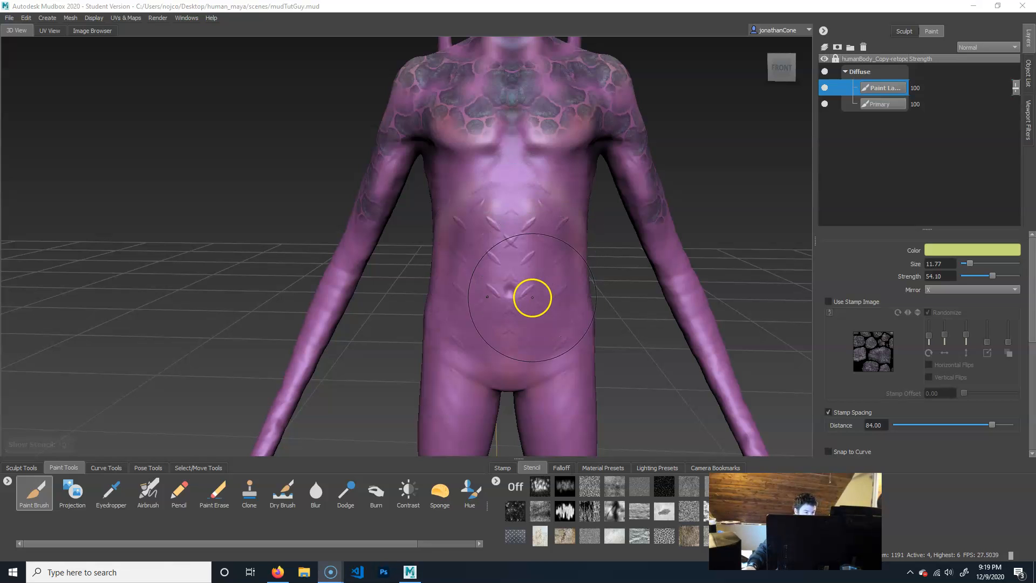
- Create a new paint layer named shininess in the Specular channel
{"action": "middle_click_drag", "start_coordinate": [648, 257], "coordinate": [572, 234], "text": "alt"}
{"action": "right_click_drag", "start_coordinate": [571, 234], "coordinate": [341, 224], "text": "alt"}
{"action": "left_click_drag", "start_coordinate": [341, 224], "coordinate": [292, 249], "text": "alt"}
{"action": "right_click_drag", "start_coordinate": [367, 237], "coordinate": [451, 285], "text": "alt"}
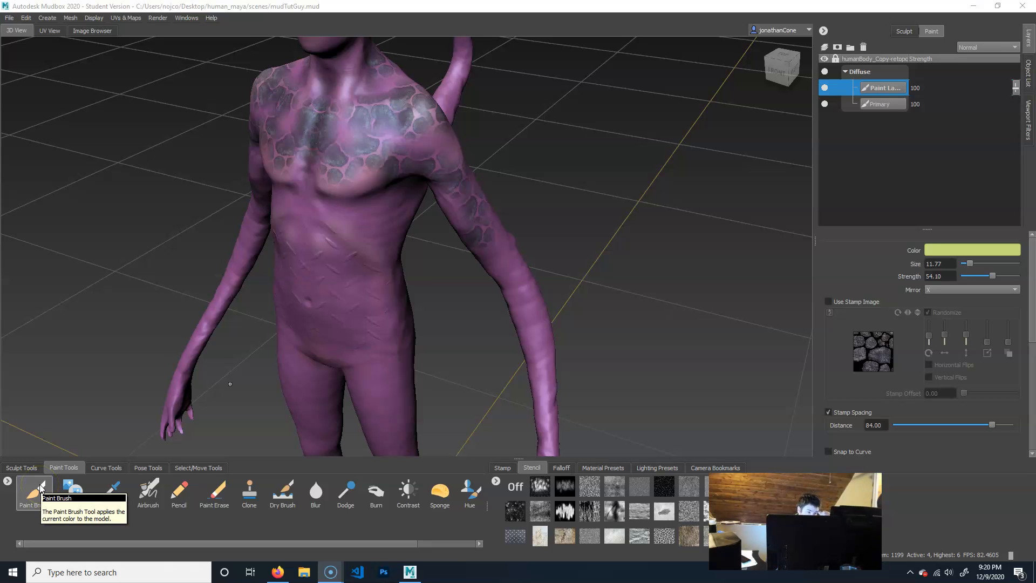
{"action": "mouse_move", "coordinate": [486, 294]}
{"action": "left_mouse_down", "text": "alt"}
{"action": "mouse_move", "coordinate": [593, 294]}
{"action": "mouse_move", "coordinate": [605, 285]}
{"action": "mouse_move", "coordinate": [472, 269]}
{"action": "mouse_move", "coordinate": [463, 227]}
{"action": "mouse_move", "coordinate": [477, 244]}
{"action": "left_mouse_up", "text": "alt"}
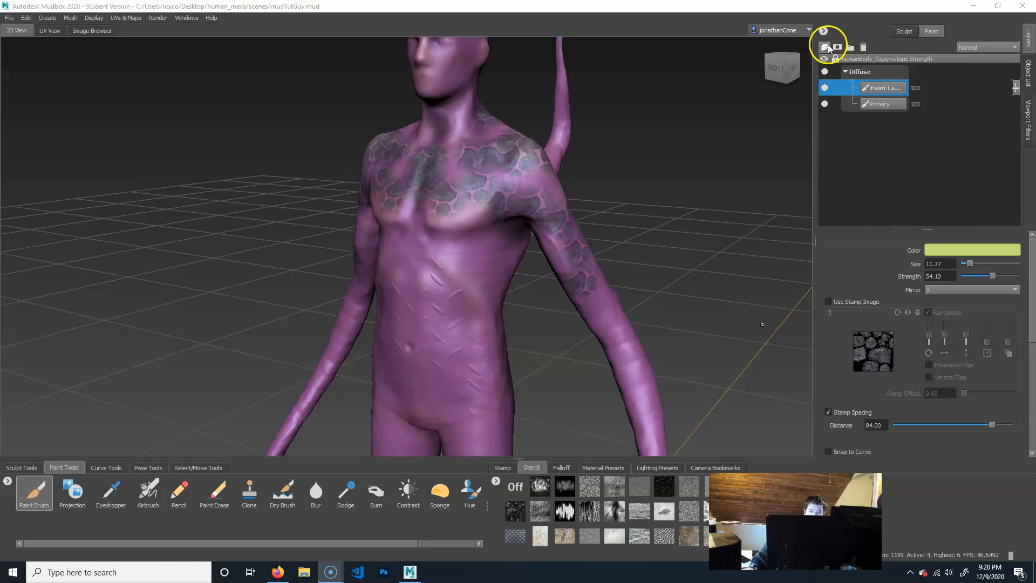
{"action": "left_click", "coordinate": [828, 48]}
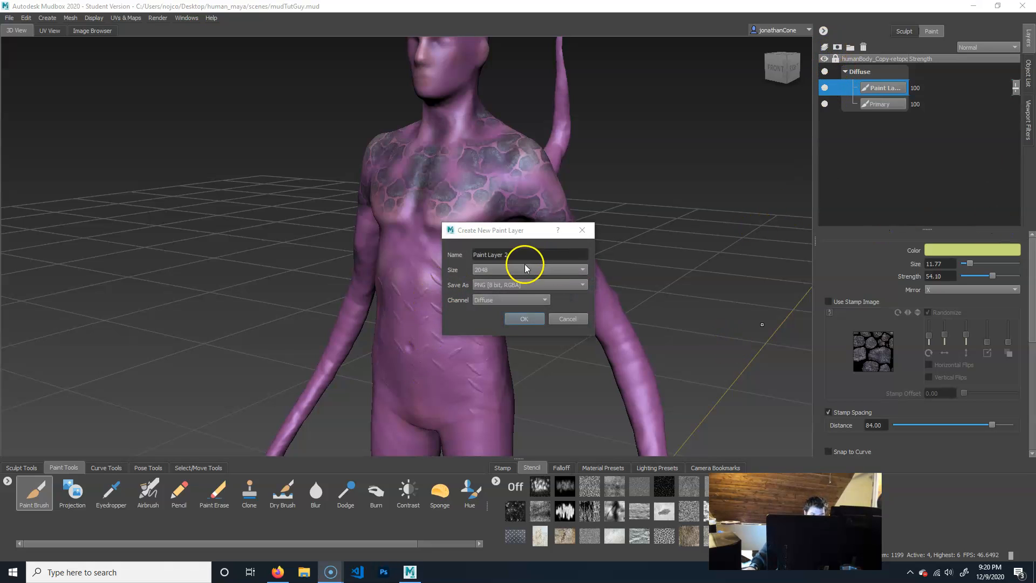
{"action": "left_click", "coordinate": [444, 249]}
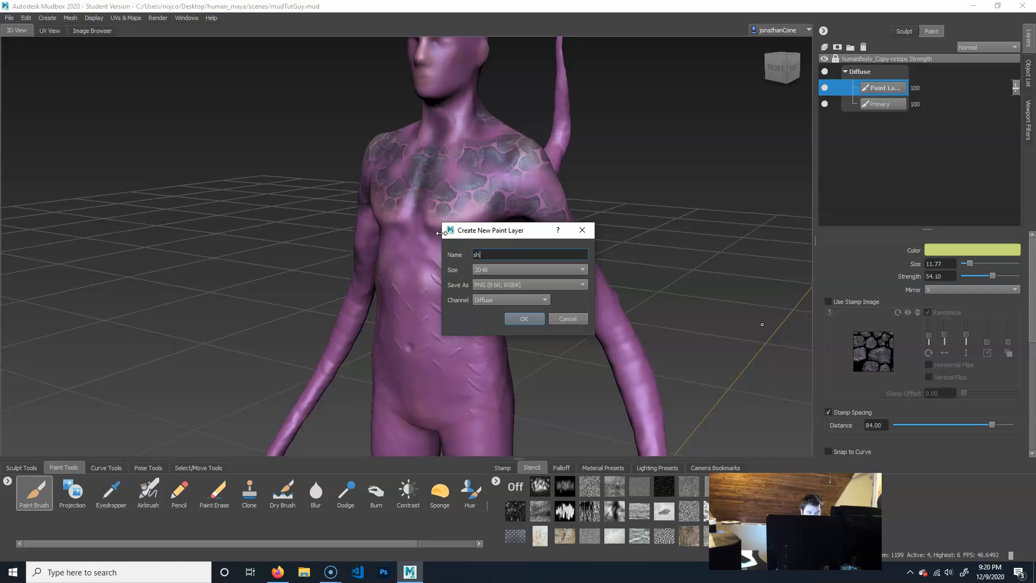
{"action": "type", "text": "shininess"}
{"action": "left_click", "coordinate": [503, 300]}
{"action": "left_click", "coordinate": [510, 310]}
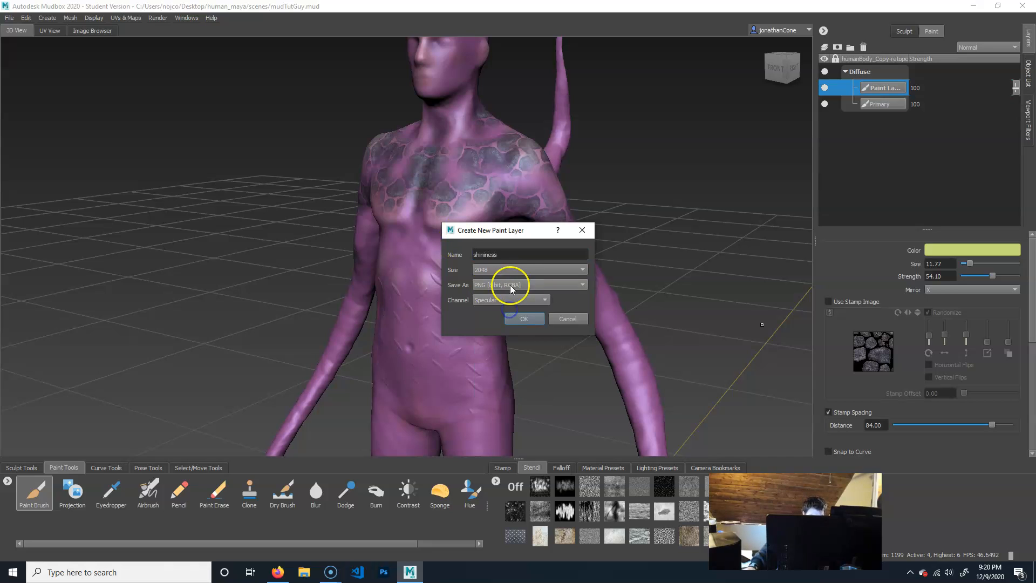
{"action": "left_click", "coordinate": [523, 319]}
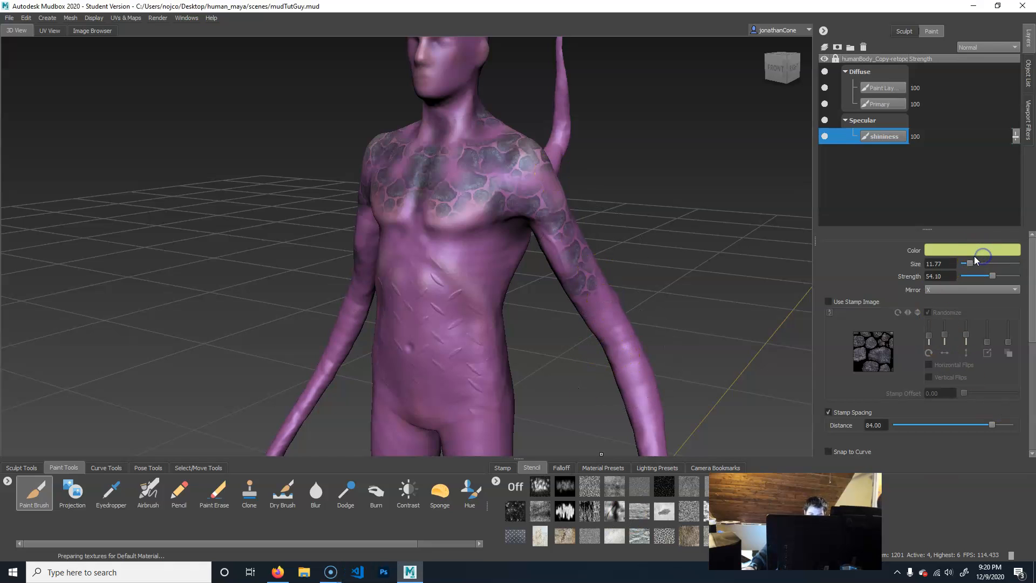
- Set the Paint Brush color to green and paint the chest, shoulders and neck on the shininess layer
{"action": "left_click", "coordinate": [988, 250]}
{"action": "left_click_drag", "start_coordinate": [544, 352], "coordinate": [534, 357]}
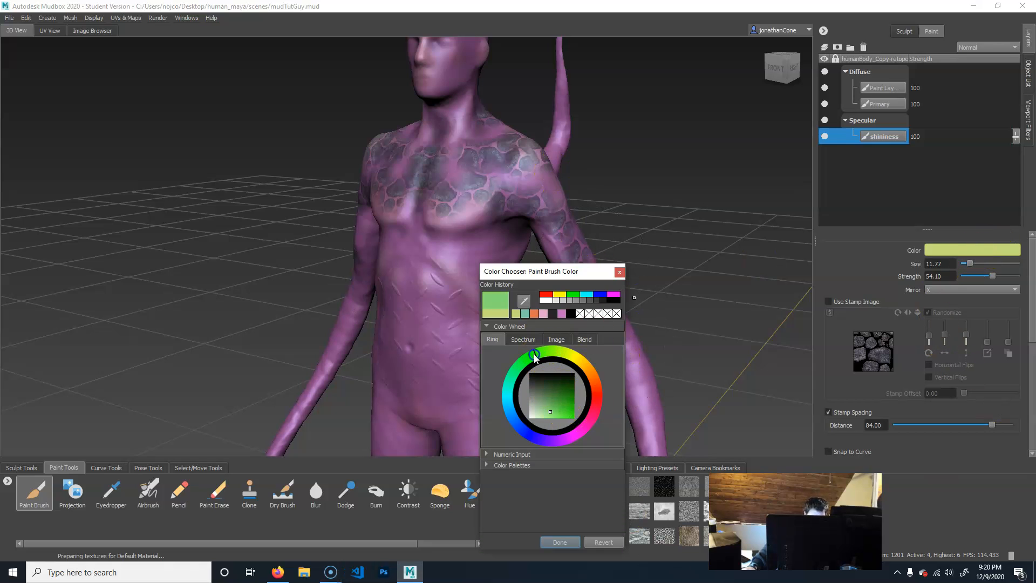
{"action": "left_click_drag", "start_coordinate": [557, 410], "coordinate": [556, 413]}
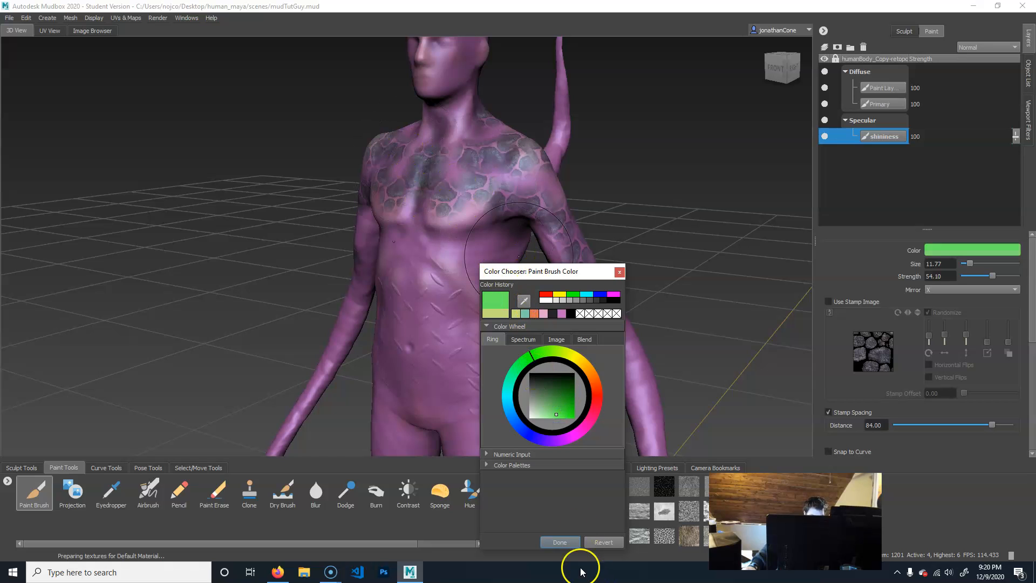
{"action": "left_click", "coordinate": [560, 542]}
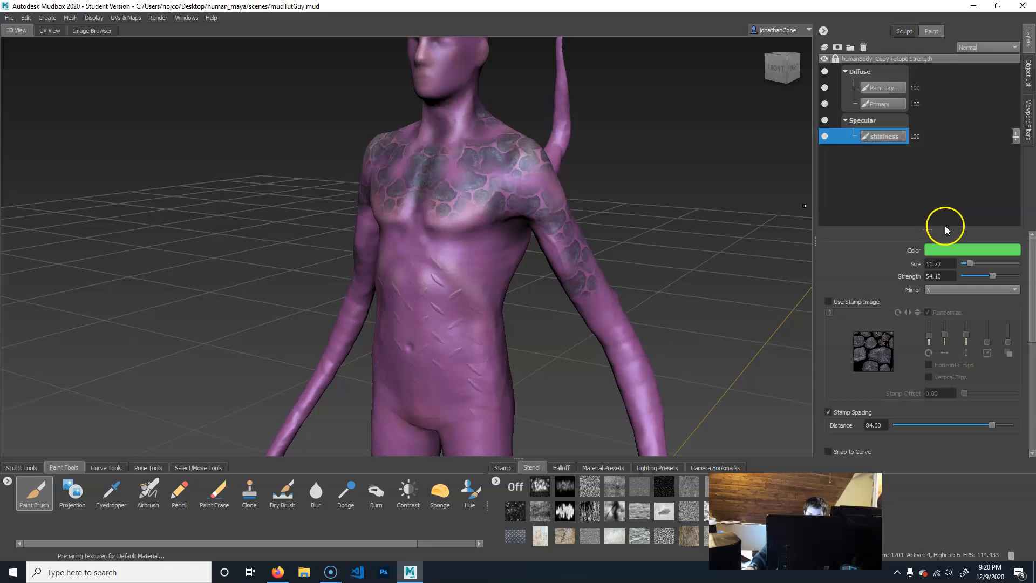
{"action": "left_click_drag", "start_coordinate": [497, 154], "coordinate": [523, 169]}
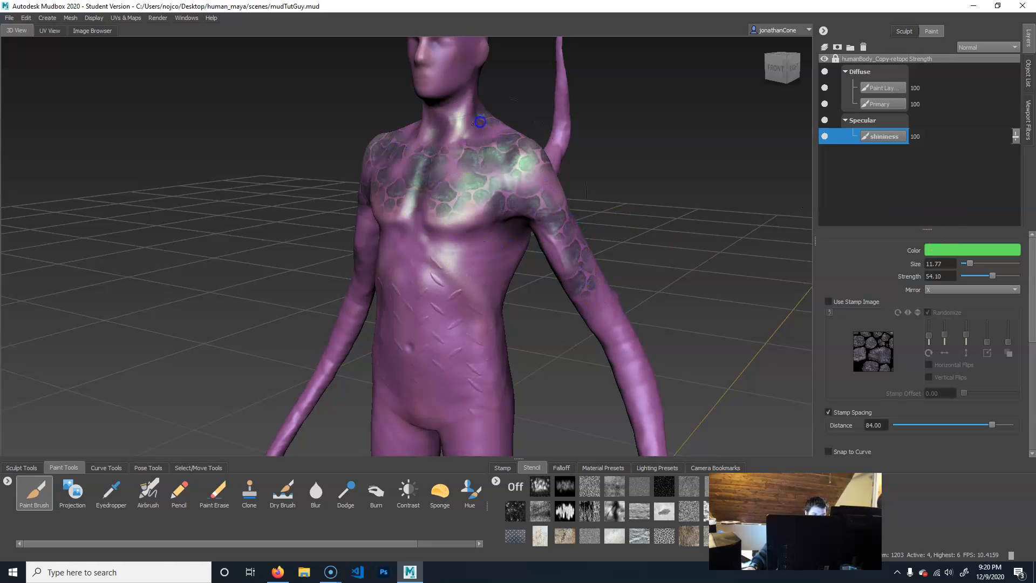
- Set the Paint Brush color to black and paint over the abdomen on the shininess layer
{"action": "left_click_drag", "start_coordinate": [647, 199], "coordinate": [622, 224], "text": "alt"}
{"action": "right_click_drag", "start_coordinate": [623, 225], "coordinate": [601, 381], "text": "alt"}
{"action": "middle_click_drag", "start_coordinate": [602, 381], "coordinate": [535, 230], "text": "alt"}
{"action": "left_click_drag", "start_coordinate": [534, 231], "coordinate": [529, 290], "text": "alt"}
{"action": "left_click", "coordinate": [1014, 249]}
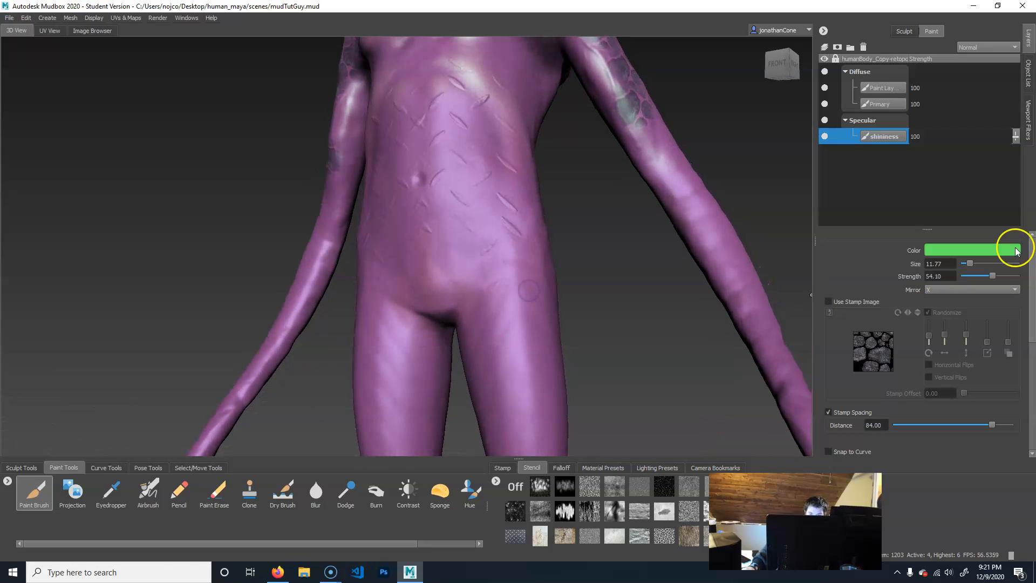
{"action": "left_click_drag", "start_coordinate": [524, 373], "coordinate": [522, 372]}
{"action": "mouse_move", "coordinate": [486, 171]}
{"action": "left_mouse_down"}
{"action": "mouse_move", "coordinate": [432, 128]}
{"action": "mouse_move", "coordinate": [448, 197]}
{"action": "mouse_move", "coordinate": [505, 129]}
{"action": "mouse_move", "coordinate": [560, 243]}
{"action": "mouse_move", "coordinate": [469, 241]}
{"action": "mouse_move", "coordinate": [604, 240]}
{"action": "left_mouse_up"}
{"action": "right_click_drag", "start_coordinate": [624, 178], "coordinate": [632, 168], "text": "alt"}
{"action": "middle_click_drag", "start_coordinate": [633, 167], "coordinate": [654, 224], "text": "alt"}
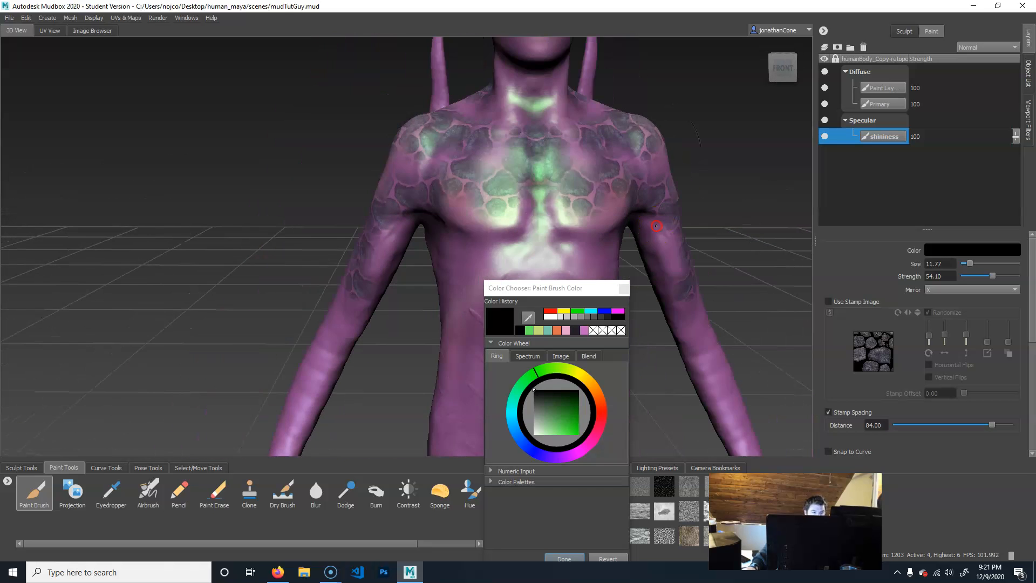
- Solo the shininess layer as diffuse to view its painted specular values on the figure
{"action": "right_click_drag", "start_coordinate": [606, 192], "coordinate": [585, 180], "text": "alt"}
{"action": "left_click_drag", "start_coordinate": [586, 180], "coordinate": [487, 189], "text": "alt"}
{"action": "right_click_drag", "start_coordinate": [458, 204], "coordinate": [518, 185], "text": "alt"}
{"action": "right_click_drag", "start_coordinate": [390, 172], "coordinate": [465, 192], "text": "alt"}
{"action": "left_click_drag", "start_coordinate": [589, 209], "coordinate": [565, 195], "text": "alt"}
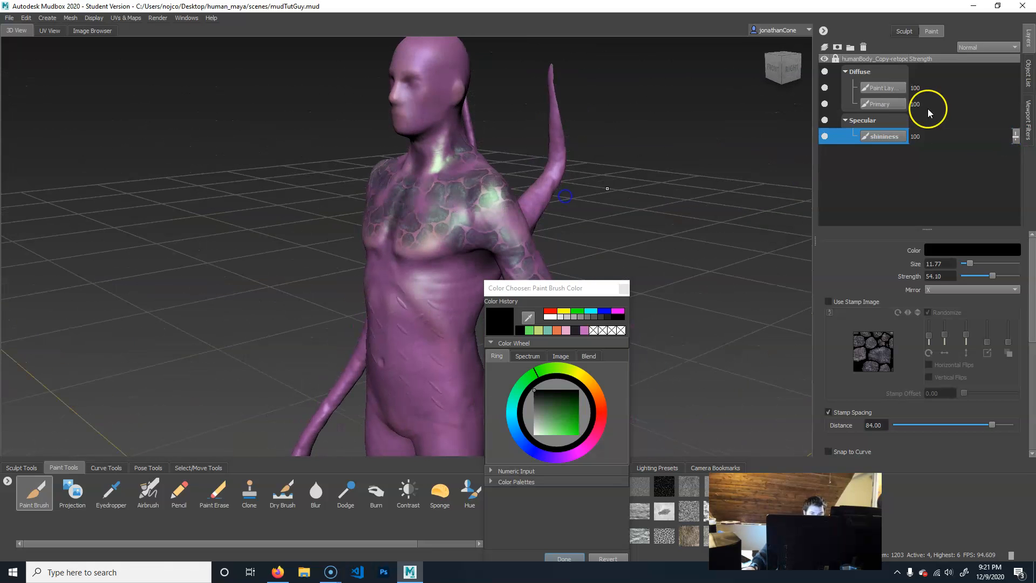
{"action": "right_click", "coordinate": [883, 142]}
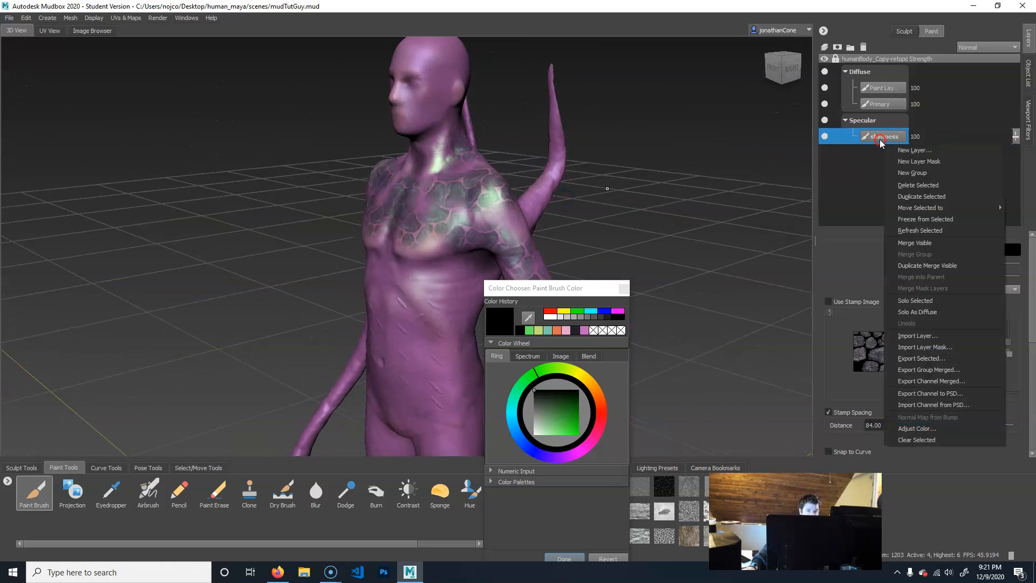
{"action": "left_click", "coordinate": [944, 313]}
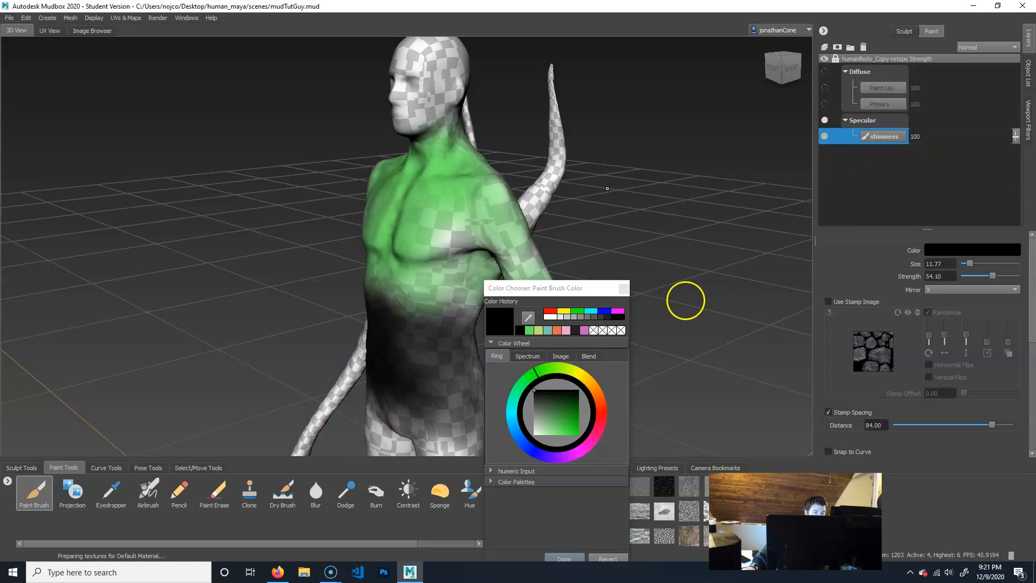
- Flood the whole shininess layer with black
{"action": "left_click_drag", "start_coordinate": [641, 237], "coordinate": [669, 203], "text": "alt"}
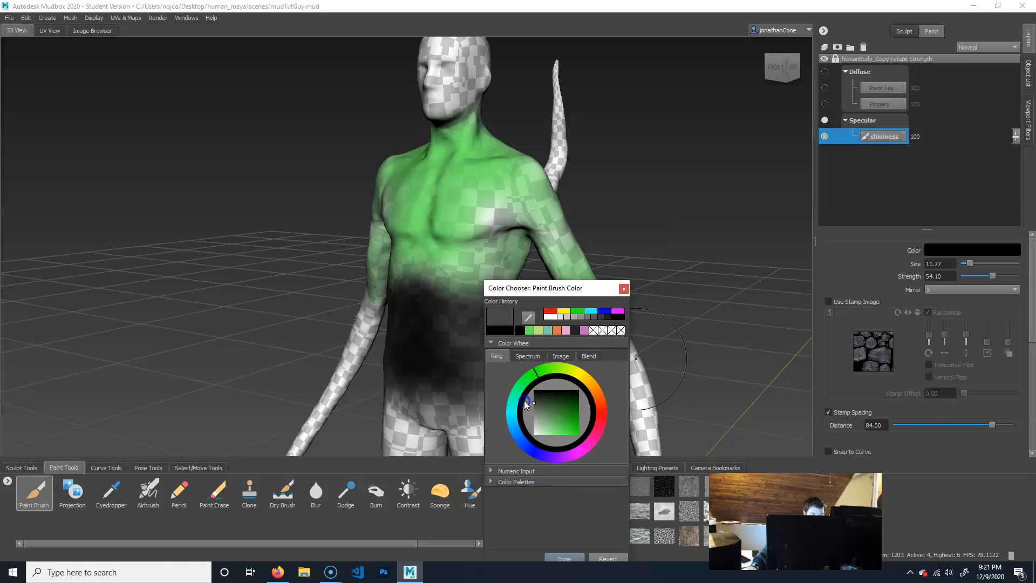
{"action": "scroll", "coordinate": [993, 410], "scroll_direction": "down", "scroll_amount": 3}
{"action": "scroll", "coordinate": [978, 409], "scroll_direction": "down", "scroll_amount": 1}
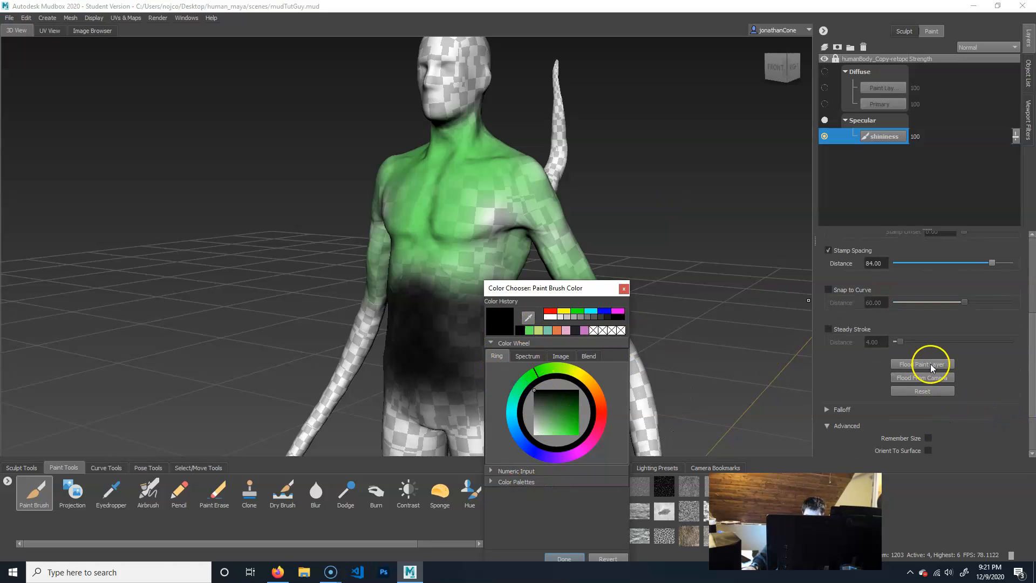
{"action": "left_click", "coordinate": [936, 366]}
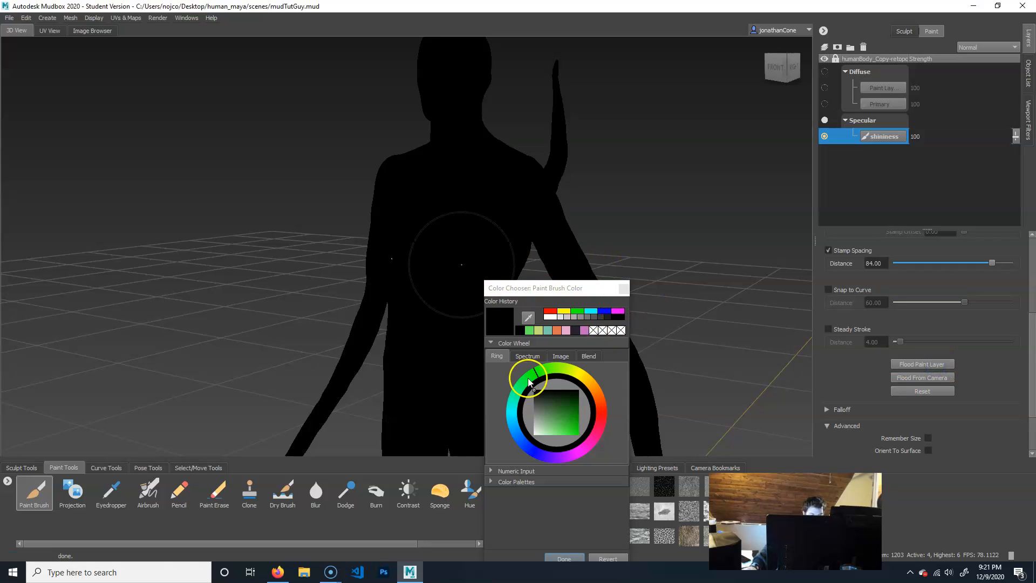
- Set the Paint Brush color to bright green and its strength to 25.50
{"action": "left_click_drag", "start_coordinate": [559, 414], "coordinate": [562, 435]}
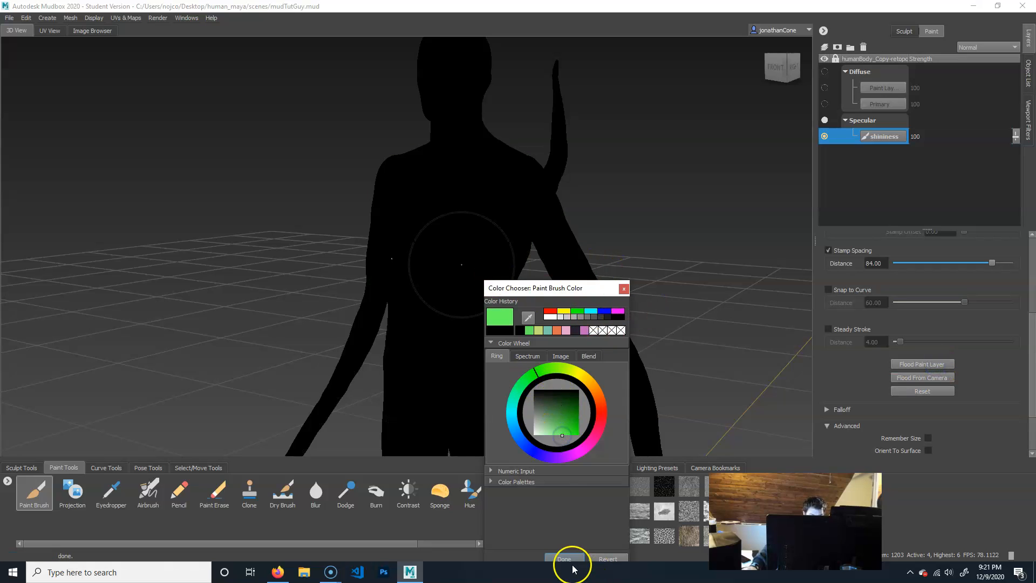
{"action": "left_click", "coordinate": [573, 560]}
{"action": "middle_click_drag", "start_coordinate": [459, 216], "coordinate": [477, 236], "text": "alt"}
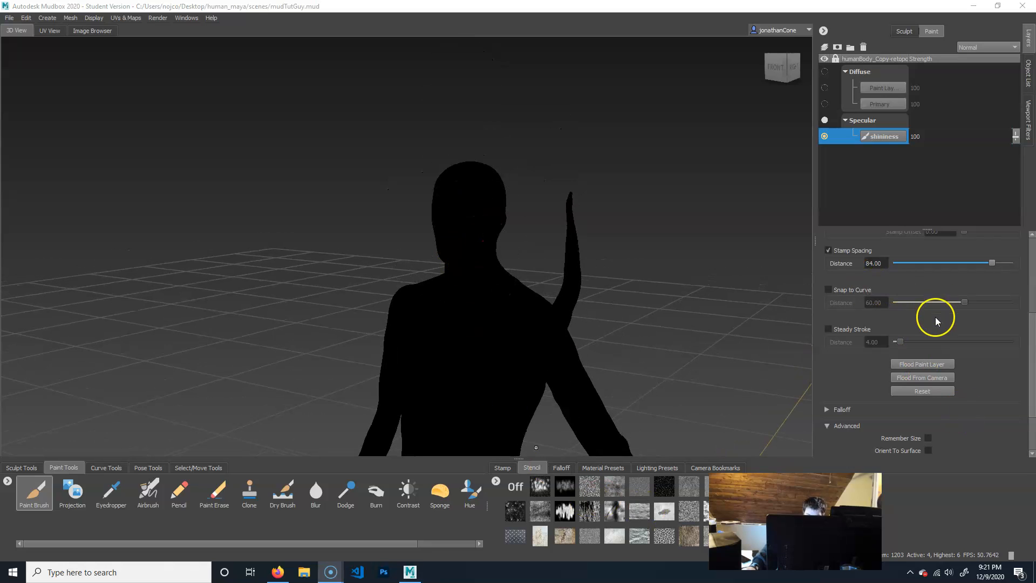
{"action": "scroll", "coordinate": [934, 316], "scroll_direction": "up", "scroll_amount": 3}
{"action": "scroll", "coordinate": [923, 324], "scroll_direction": "down", "scroll_amount": 1}
{"action": "scroll", "coordinate": [927, 338], "scroll_direction": "up", "scroll_amount": 3}
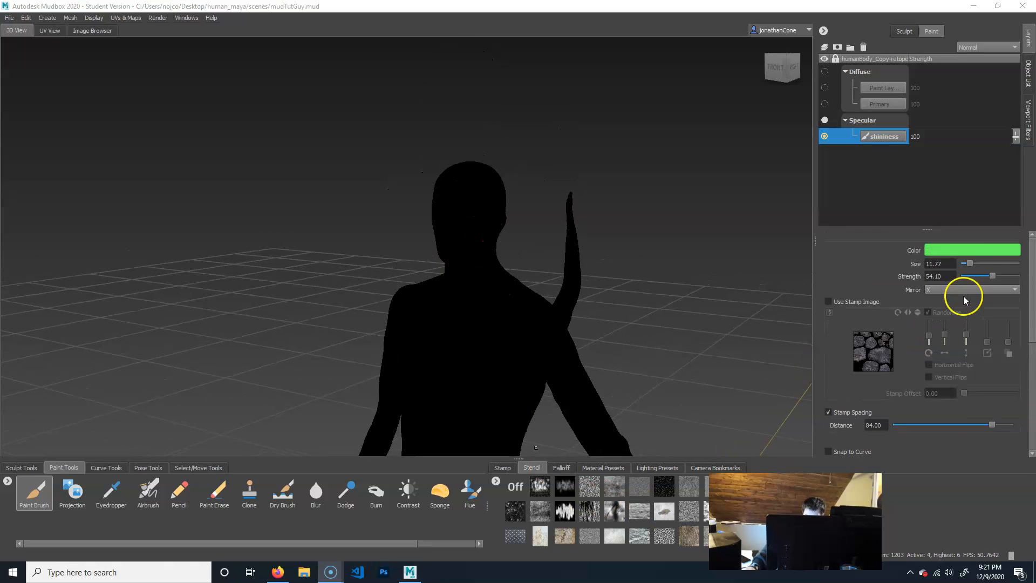
{"action": "left_click_drag", "start_coordinate": [991, 276], "coordinate": [975, 276]}
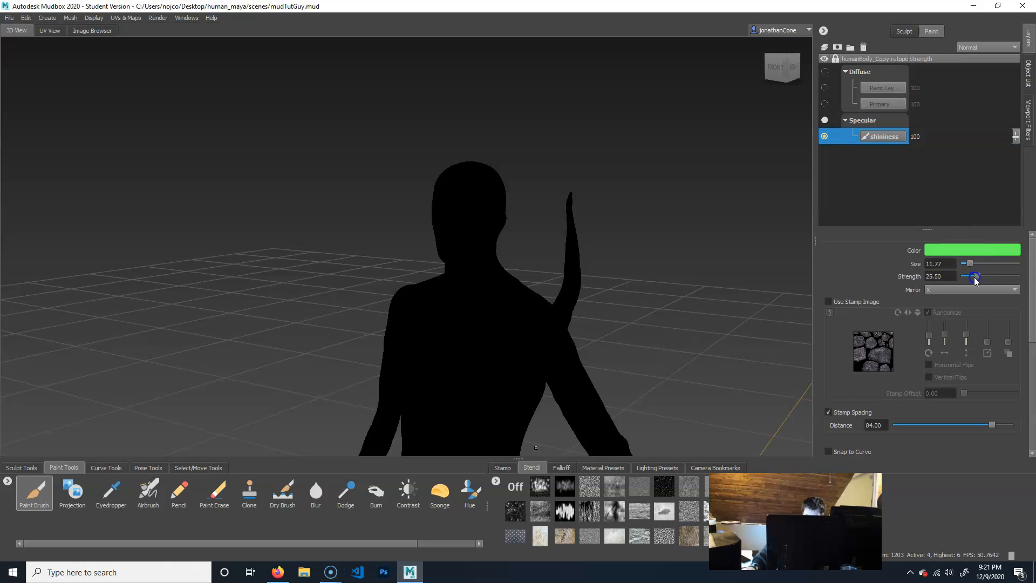
- Paint green over the figure's head and chest on the shininess layer with brush strength 20.40
{"action": "mouse_move", "coordinate": [473, 218]}
{"action": "left_mouse_down"}
{"action": "mouse_move", "coordinate": [468, 189]}
{"action": "mouse_move", "coordinate": [481, 169]}
{"action": "mouse_move", "coordinate": [467, 187]}
{"action": "left_mouse_up"}
{"action": "mouse_move", "coordinate": [542, 261]}
{"action": "left_mouse_down", "text": "alt"}
{"action": "mouse_move", "coordinate": [379, 260]}
{"action": "mouse_move", "coordinate": [359, 221]}
{"action": "mouse_move", "coordinate": [317, 220]}
{"action": "mouse_move", "coordinate": [321, 185]}
{"action": "mouse_move", "coordinate": [347, 253]}
{"action": "mouse_move", "coordinate": [540, 322]}
{"action": "left_mouse_up", "text": "alt"}
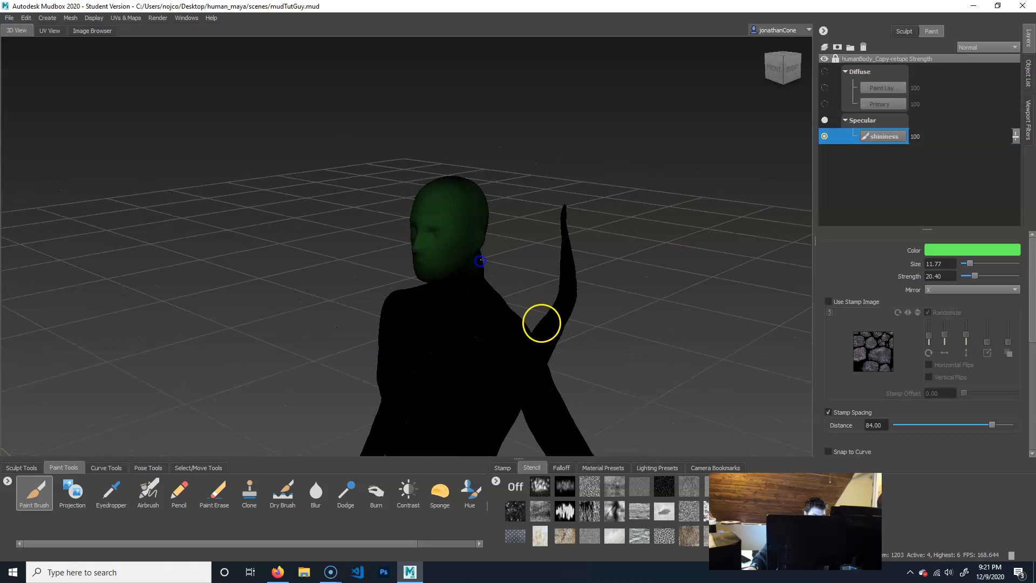
{"action": "mouse_move", "coordinate": [518, 365]}
{"action": "left_mouse_down", "text": "alt"}
{"action": "mouse_move", "coordinate": [520, 283]}
{"action": "mouse_move", "coordinate": [502, 238]}
{"action": "mouse_move", "coordinate": [470, 259]}
{"action": "mouse_move", "coordinate": [457, 238]}
{"action": "mouse_move", "coordinate": [453, 285]}
{"action": "mouse_move", "coordinate": [463, 241]}
{"action": "mouse_move", "coordinate": [432, 302]}
{"action": "mouse_move", "coordinate": [398, 254]}
{"action": "mouse_move", "coordinate": [430, 350]}
{"action": "mouse_move", "coordinate": [523, 294]}
{"action": "left_mouse_up", "text": "alt"}
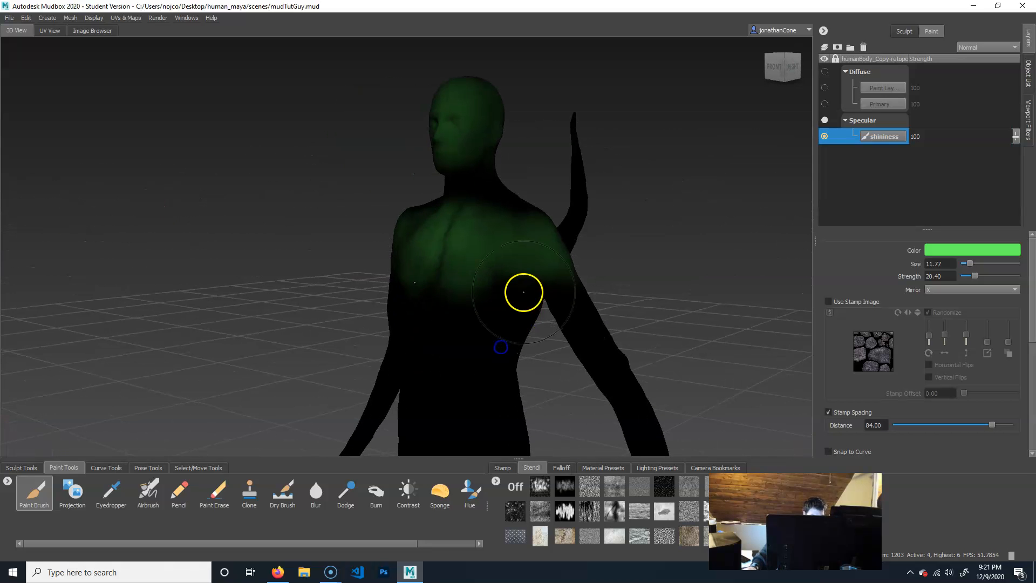
{"action": "right_click_drag", "start_coordinate": [513, 395], "coordinate": [546, 350], "text": "alt"}
{"action": "left_click_drag", "start_coordinate": [546, 350], "coordinate": [572, 348], "text": "alt"}
- Paint green over the arms, abdomen and upper thighs on the shininess layer
{"action": "mouse_move", "coordinate": [567, 289]}
{"action": "left_mouse_down"}
{"action": "mouse_move", "coordinate": [536, 221]}
{"action": "mouse_move", "coordinate": [604, 222]}
{"action": "mouse_move", "coordinate": [624, 196]}
{"action": "mouse_move", "coordinate": [663, 214]}
{"action": "mouse_move", "coordinate": [674, 238]}
{"action": "left_mouse_up"}
{"action": "middle_click_drag", "start_coordinate": [726, 365], "coordinate": [625, 334], "text": "alt"}
{"action": "left_click_drag", "start_coordinate": [609, 272], "coordinate": [624, 321]}
{"action": "middle_click_drag", "start_coordinate": [457, 367], "coordinate": [600, 355], "text": "alt"}
{"action": "mouse_move", "coordinate": [603, 303]}
{"action": "left_mouse_down"}
{"action": "mouse_move", "coordinate": [597, 314]}
{"action": "mouse_move", "coordinate": [637, 408]}
{"action": "left_mouse_up"}
{"action": "right_click_drag", "start_coordinate": [677, 341], "coordinate": [613, 345], "text": "alt"}
{"action": "mouse_move", "coordinate": [612, 345]}
{"action": "left_mouse_down", "text": "alt"}
{"action": "mouse_move", "coordinate": [562, 361]}
{"action": "mouse_move", "coordinate": [599, 403]}
{"action": "mouse_move", "coordinate": [673, 370]}
{"action": "mouse_move", "coordinate": [621, 364]}
{"action": "left_mouse_up", "text": "alt"}
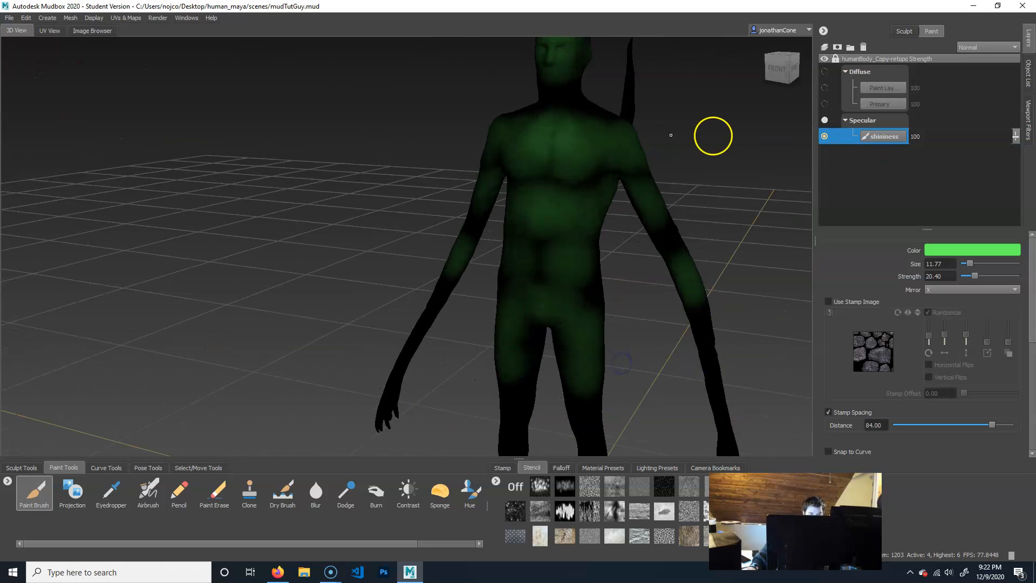
- Unsolo the shininess layer to show the full-color figure with its highlights, and save the scene
{"action": "right_click", "coordinate": [880, 140]}
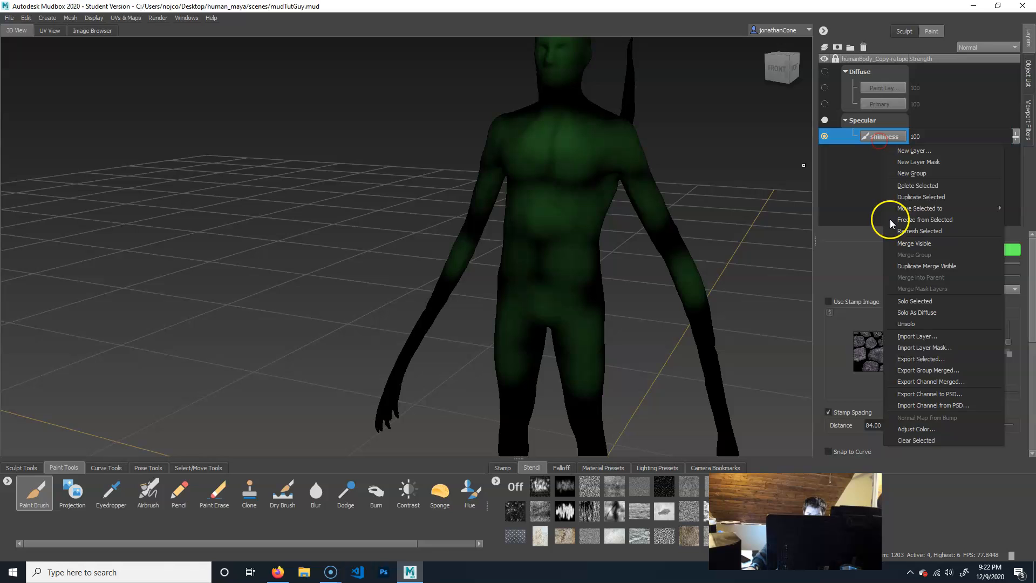
{"action": "left_click", "coordinate": [943, 325]}
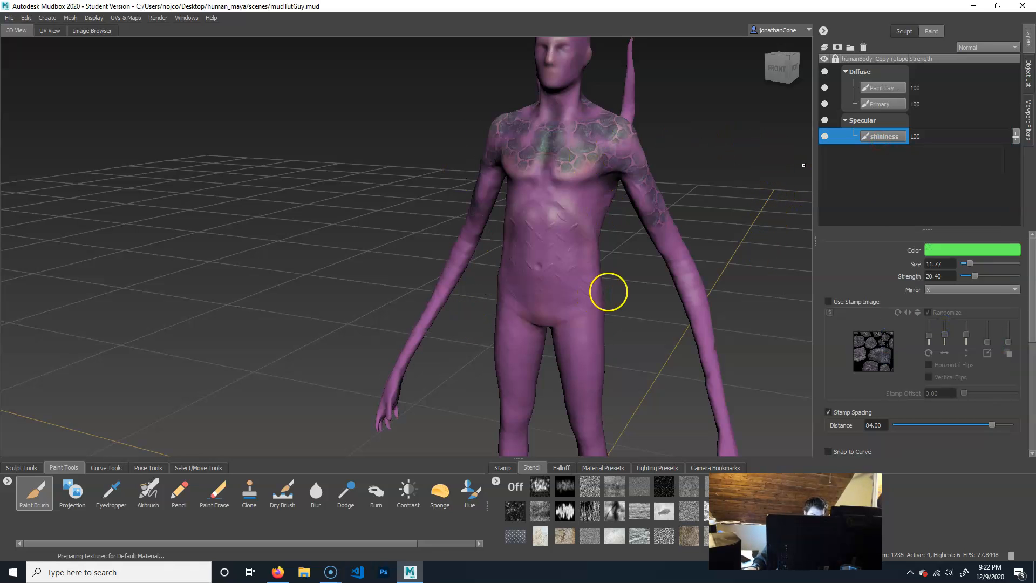
{"action": "middle_click_drag", "start_coordinate": [583, 230], "coordinate": [486, 140], "text": "alt"}
{"action": "left_click_drag", "start_coordinate": [511, 236], "coordinate": [516, 257], "text": "alt"}
{"action": "middle_click_drag", "start_coordinate": [463, 93], "coordinate": [533, 241], "text": "alt"}
{"action": "left_click_drag", "start_coordinate": [516, 267], "coordinate": [550, 232], "text": "alt"}
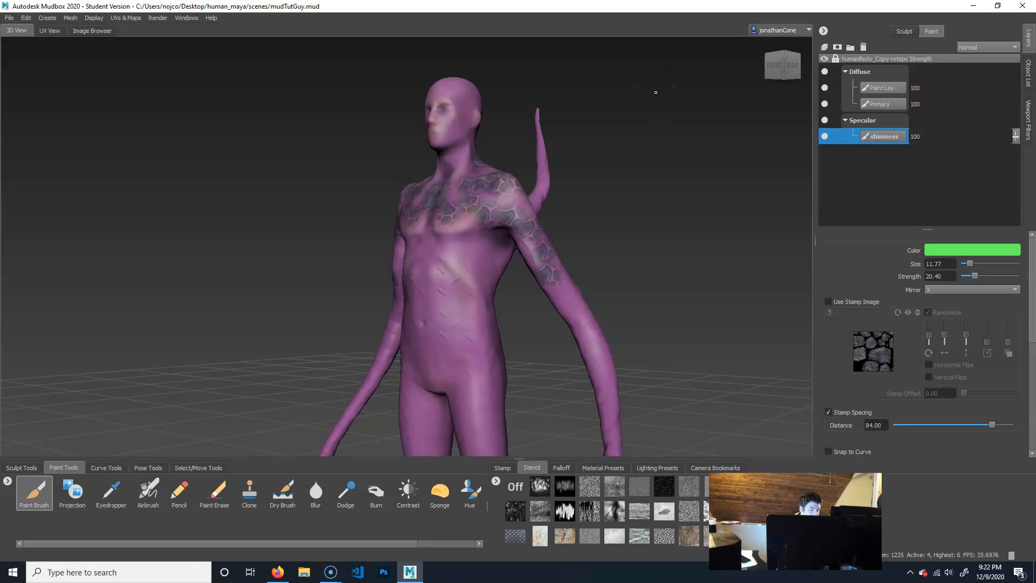
{"action": "key", "text": "ctrl+s"}
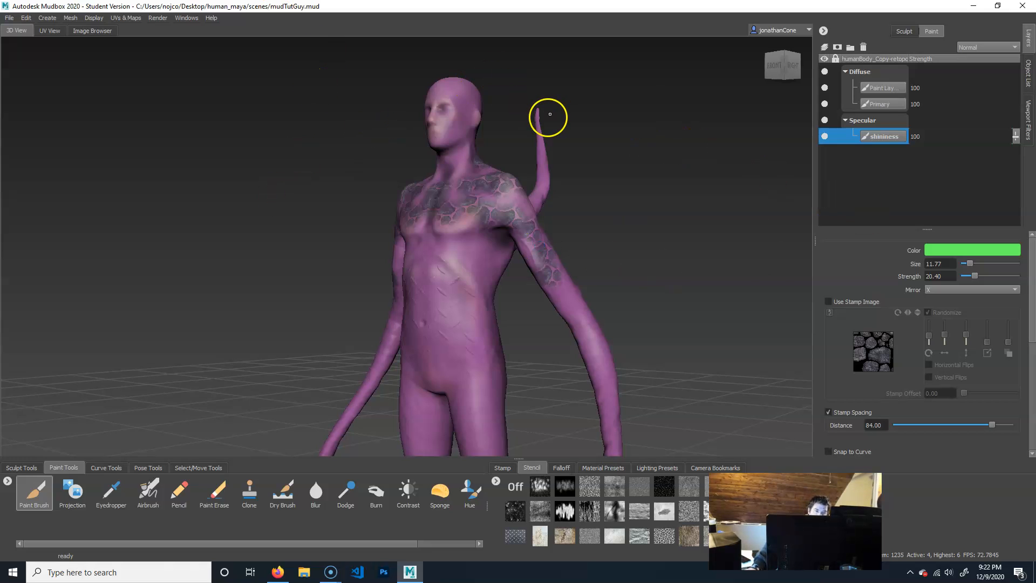
- Start a new texture map extraction operation and choose Normal Map as the map to generate
{"action": "left_click", "coordinate": [136, 20]}
{"action": "left_click", "coordinate": [96, 19]}
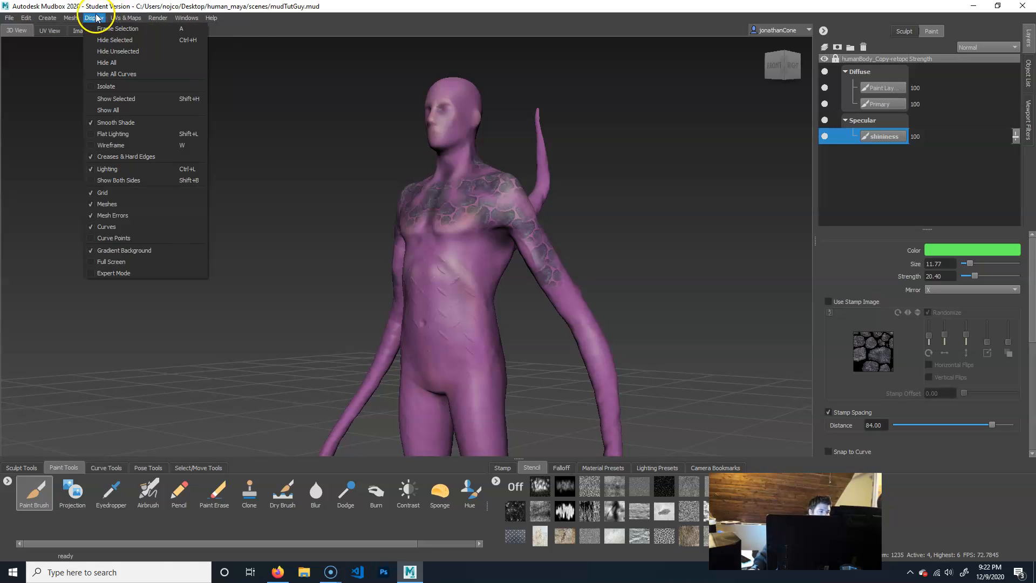
{"action": "left_click", "coordinate": [158, 18]}
{"action": "left_click", "coordinate": [125, 16]}
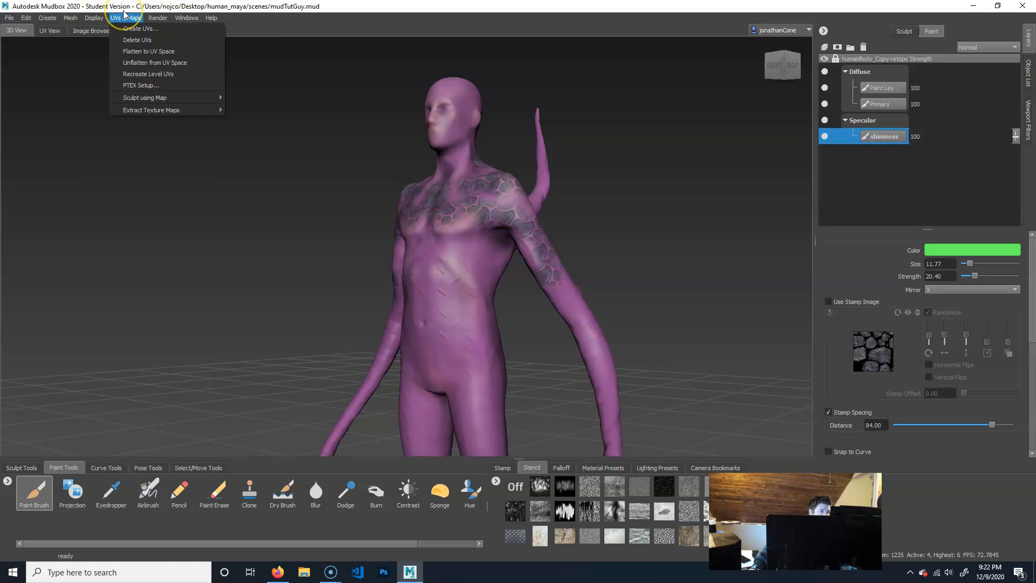
{"action": "left_click", "coordinate": [174, 110]}
{"action": "left_click", "coordinate": [255, 110]}
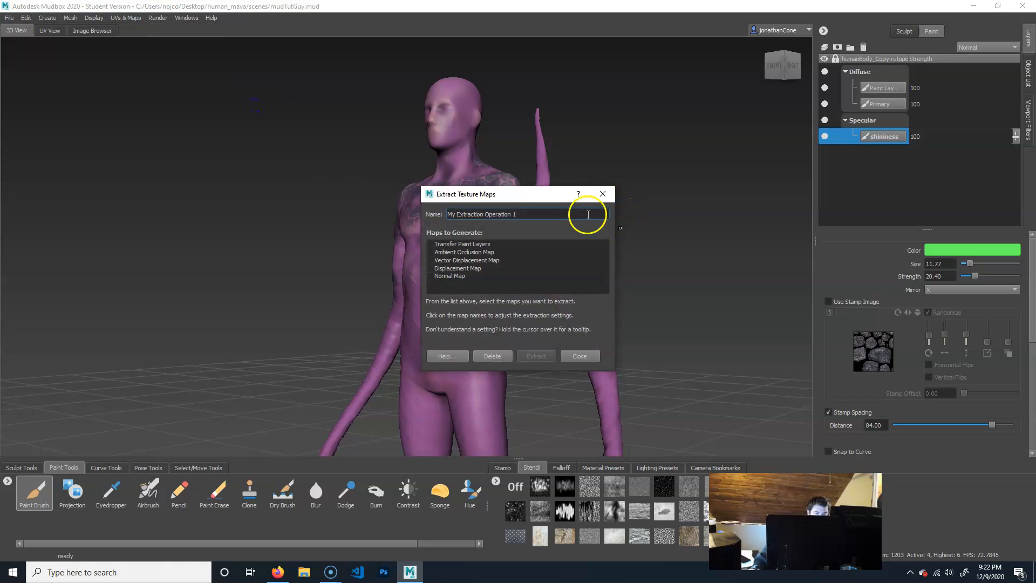
{"action": "left_click", "coordinate": [450, 275]}
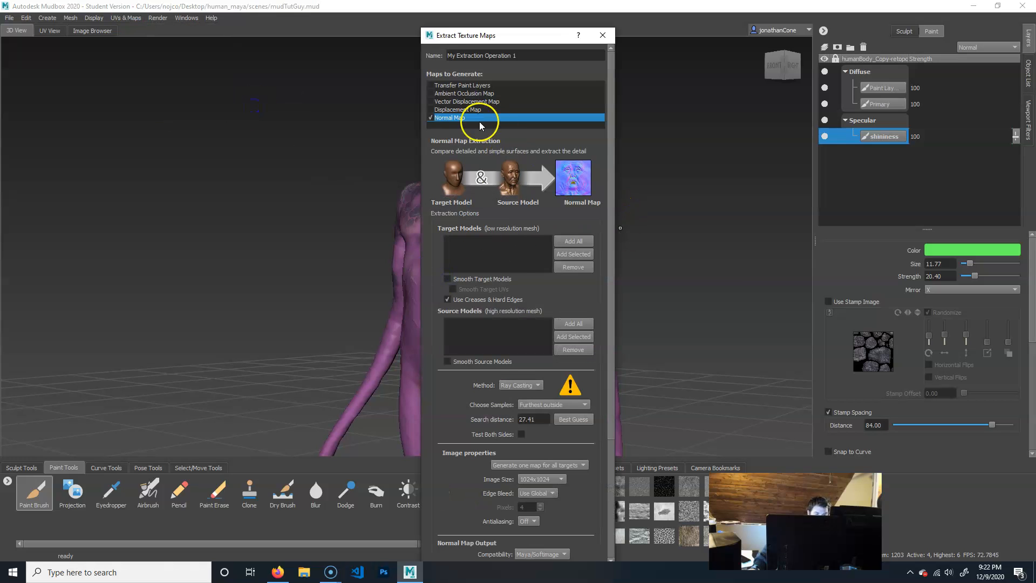
- Add all models as both target and source models, and show the scene's object list for comparison
{"action": "left_click", "coordinate": [582, 242]}
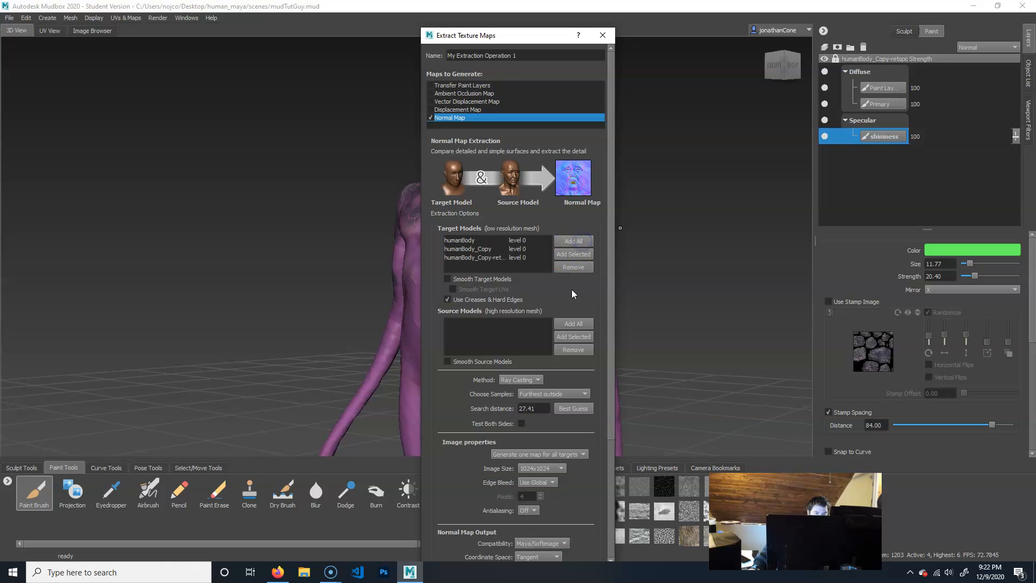
{"action": "left_click", "coordinate": [586, 324]}
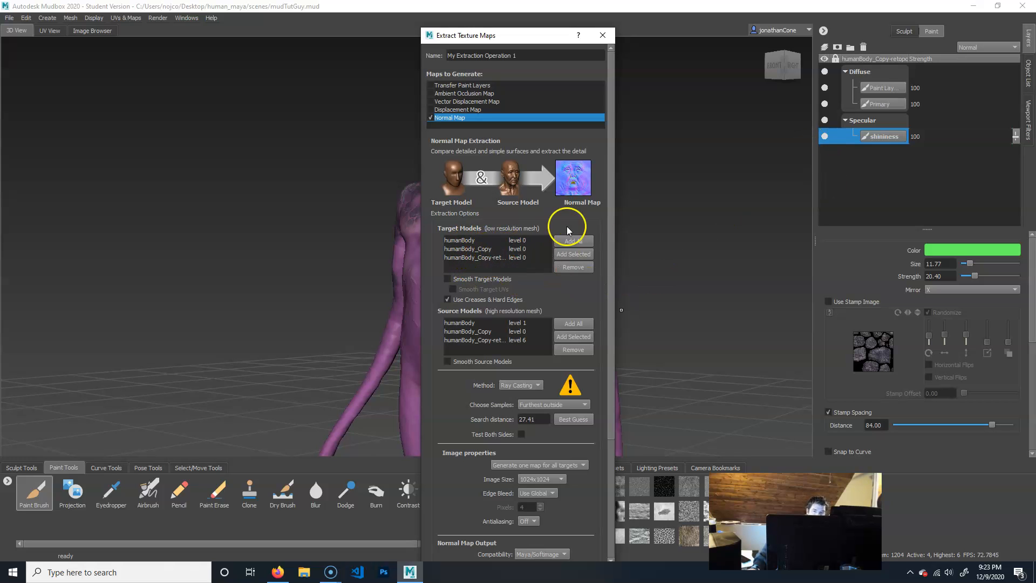
{"action": "left_click", "coordinate": [1027, 67]}
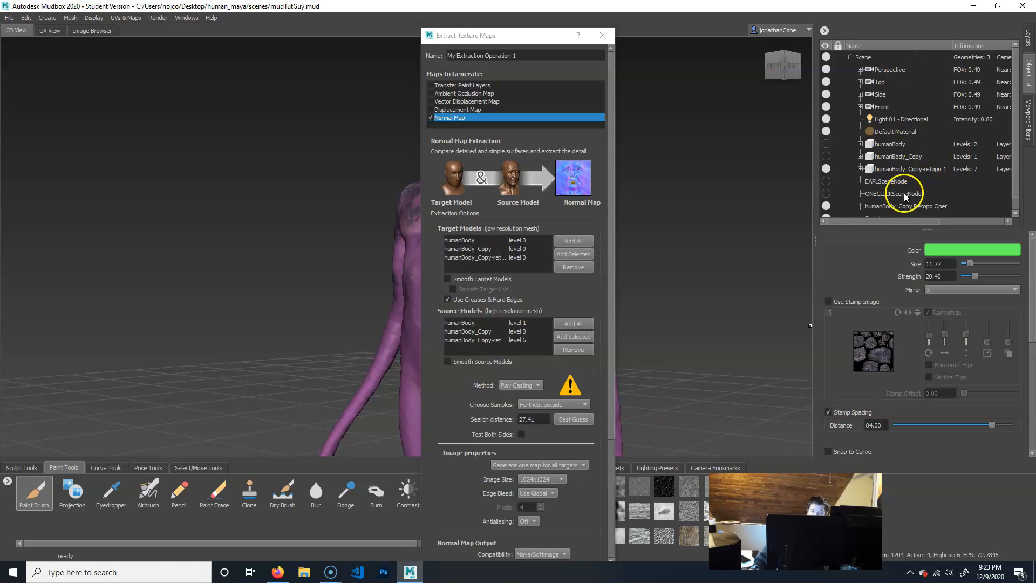
{"action": "scroll", "coordinate": [905, 196], "scroll_direction": "down", "scroll_amount": 1}
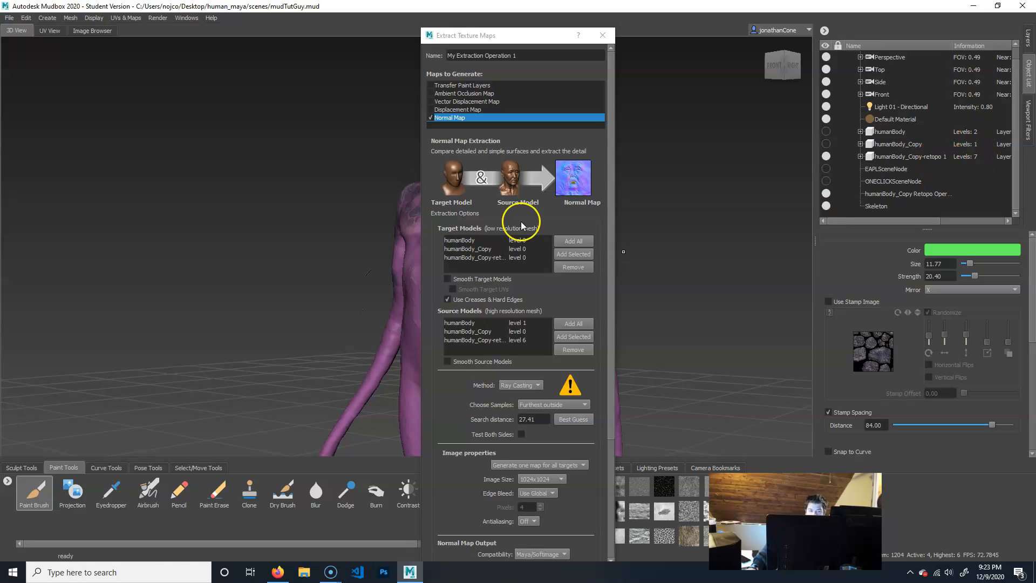
- Remove humanBody and humanBody_Copy from both the target and source models, keeping only the retopo mesh
{"action": "left_click", "coordinate": [464, 241]}
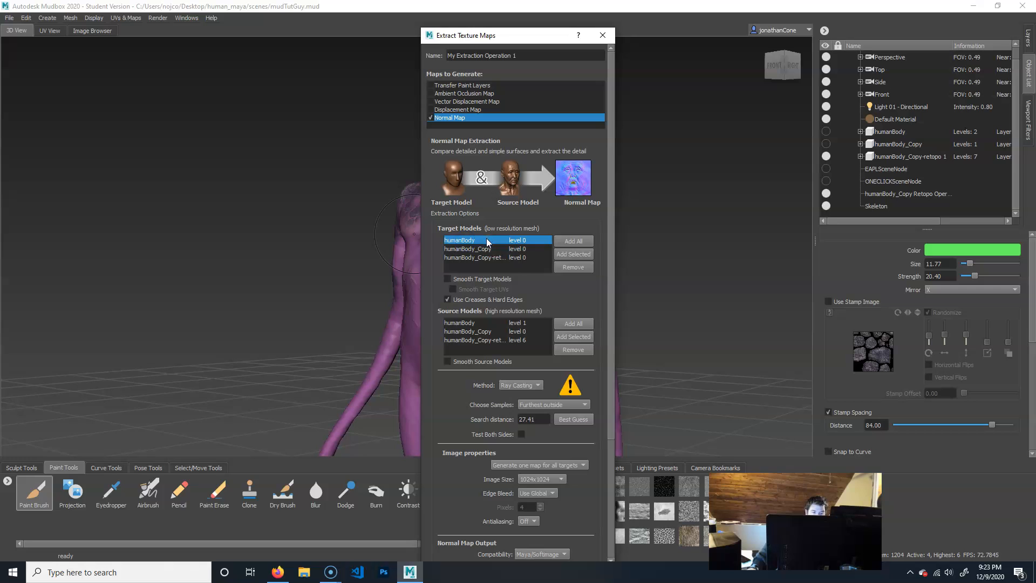
{"action": "left_click", "coordinate": [490, 249], "text": "ctrl"}
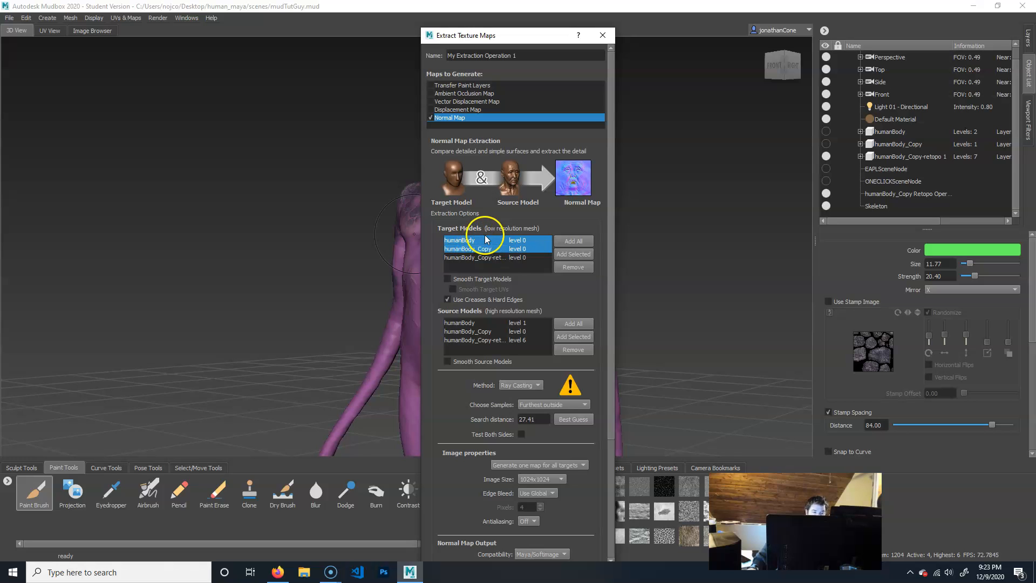
{"action": "left_click", "coordinate": [573, 268]}
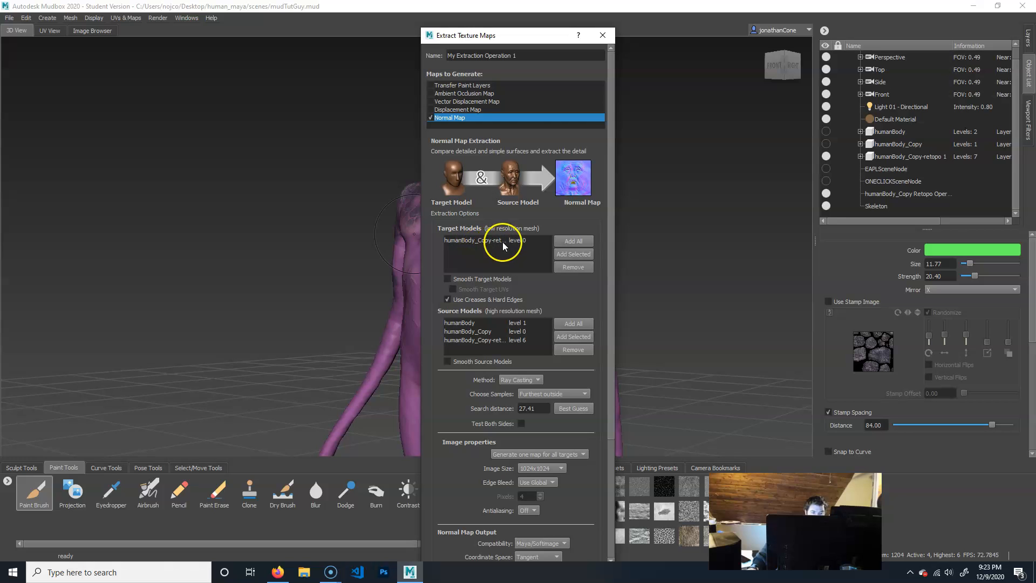
{"action": "left_click", "coordinate": [471, 324]}
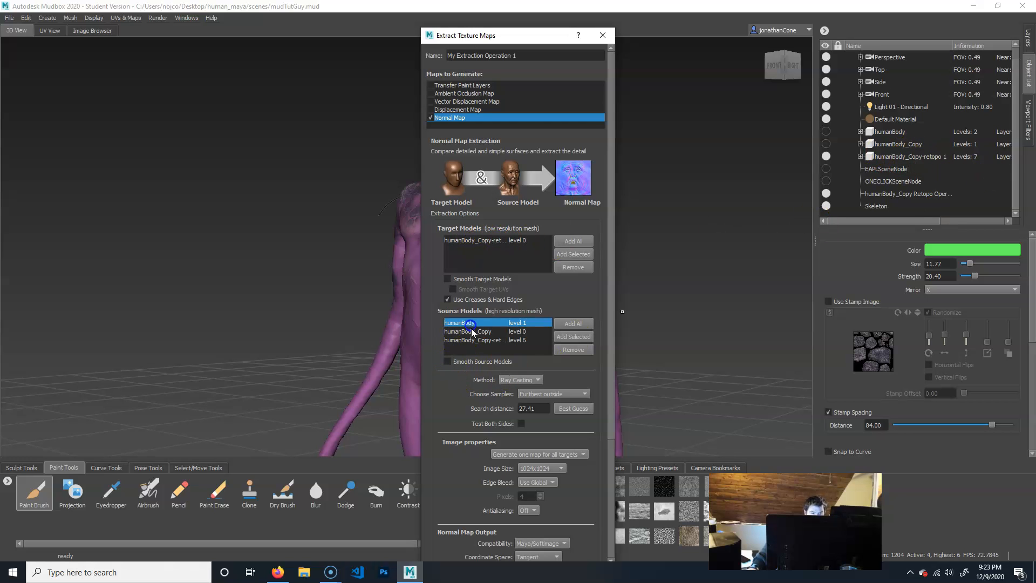
{"action": "left_click", "coordinate": [475, 331], "text": "ctrl"}
{"action": "left_click", "coordinate": [573, 350]}
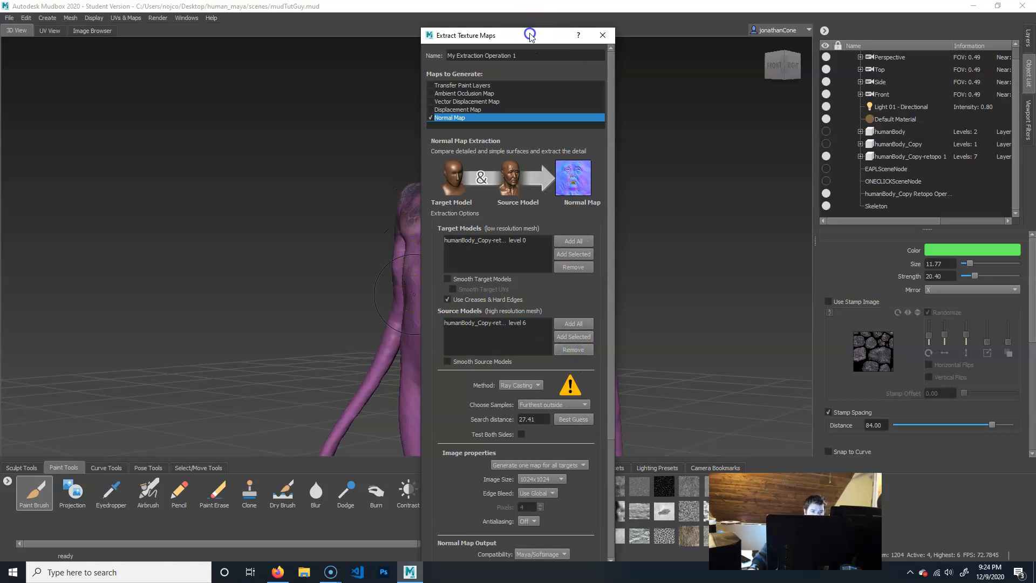
- Move the extraction dialog off the figure and choose level 0 for the target model
{"action": "left_click_drag", "start_coordinate": [530, 35], "coordinate": [680, 48]}
{"action": "middle_click_drag", "start_coordinate": [318, 265], "coordinate": [307, 260], "text": "alt"}
{"action": "right_click_drag", "start_coordinate": [307, 261], "coordinate": [314, 275], "text": "alt"}
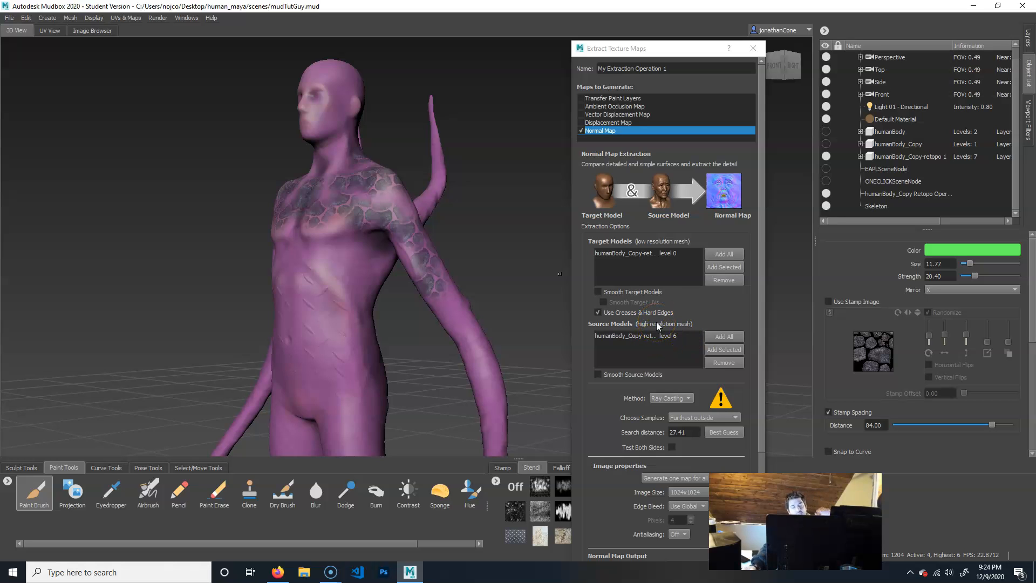
{"action": "left_click", "coordinate": [659, 273]}
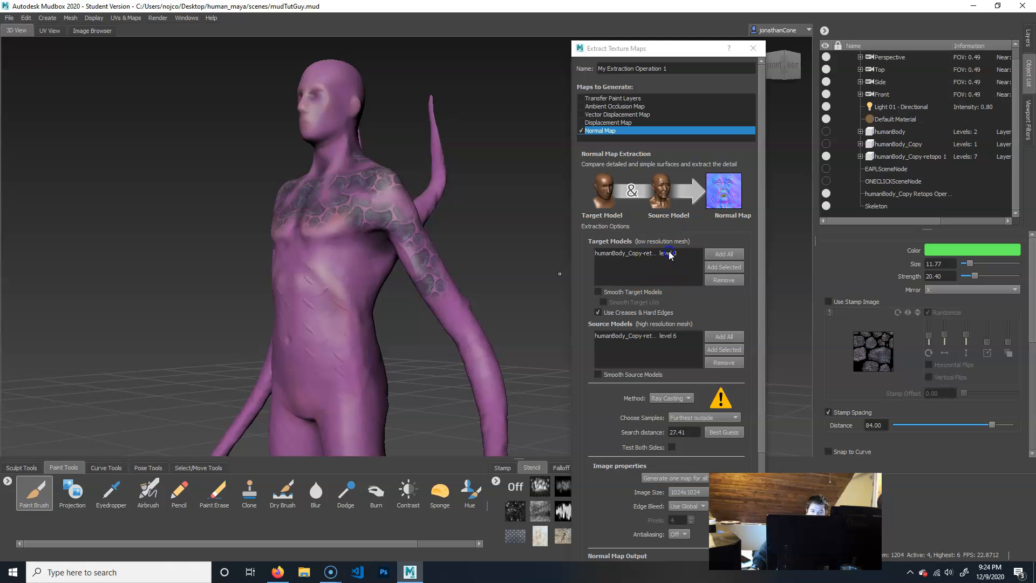
{"action": "left_click", "coordinate": [670, 256]}
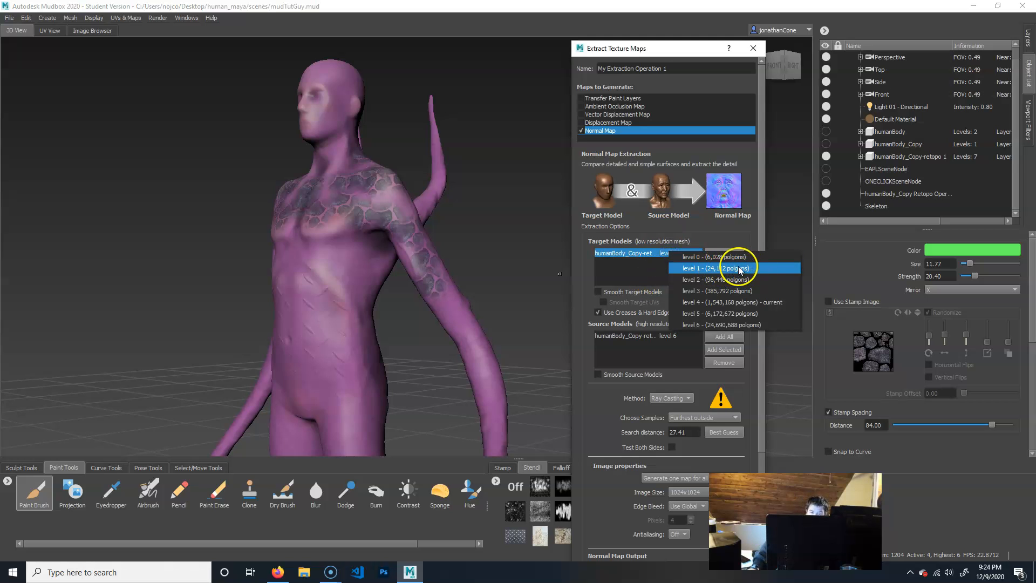
{"action": "left_click", "coordinate": [736, 255]}
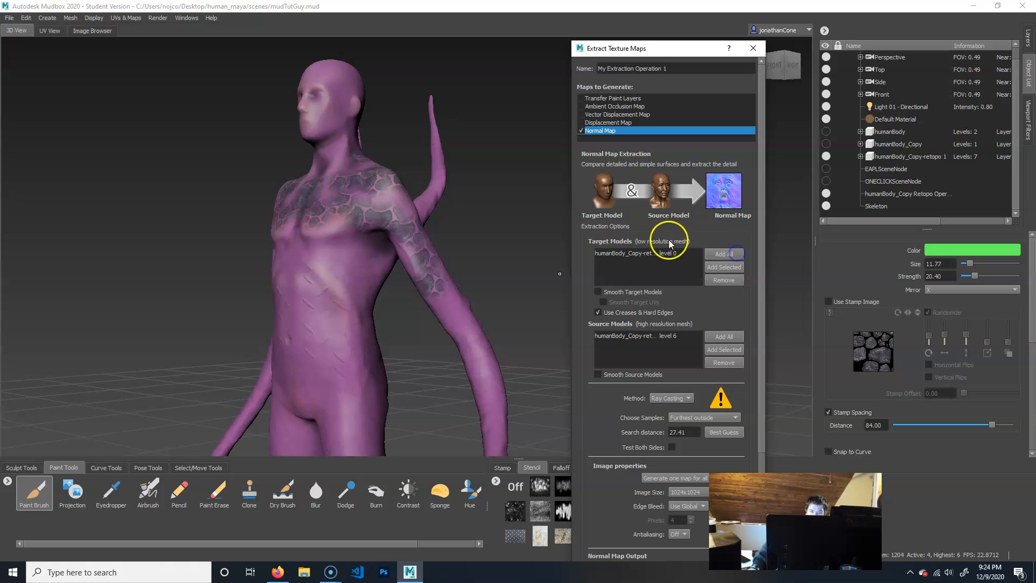
- Set the normal map extraction method to Subdivision
{"action": "scroll", "coordinate": [593, 400], "scroll_direction": "down", "scroll_amount": 2}
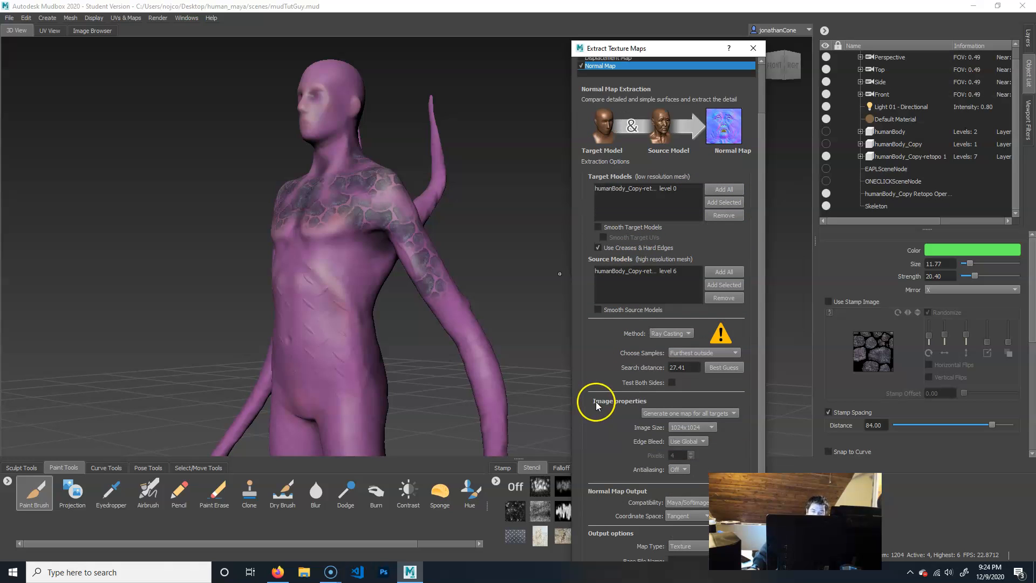
{"action": "left_click", "coordinate": [668, 323]}
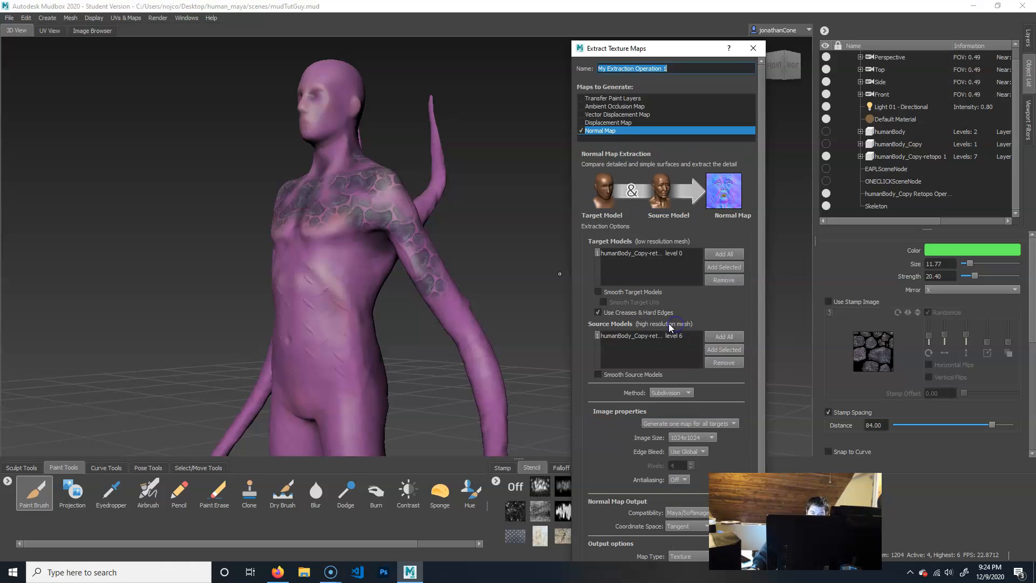
{"action": "scroll", "coordinate": [637, 422], "scroll_direction": "down", "scroll_amount": 3}
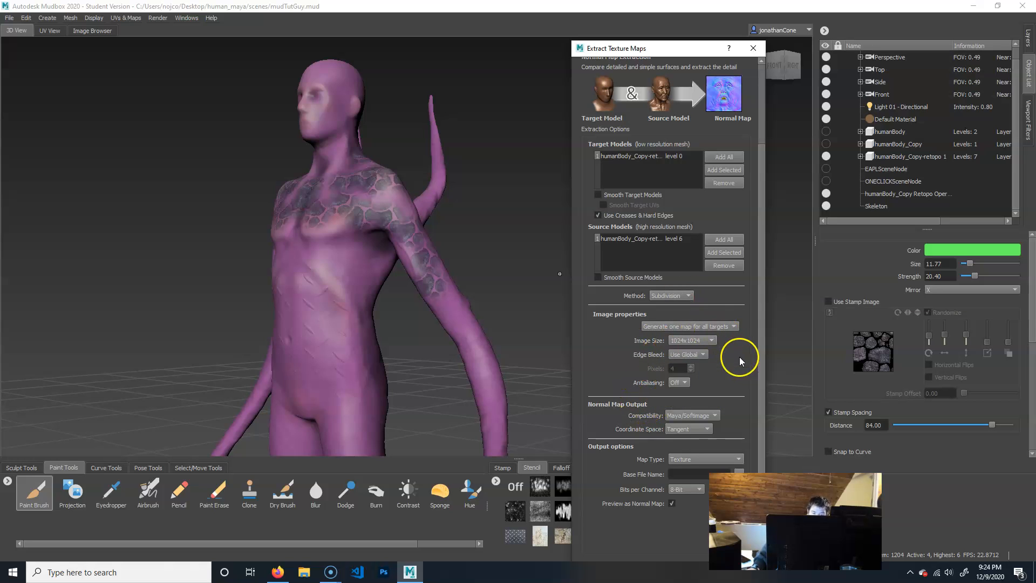
- Set the normal map's image size to 2048x2048 and its antialiasing to 2X
{"action": "left_click", "coordinate": [699, 340]}
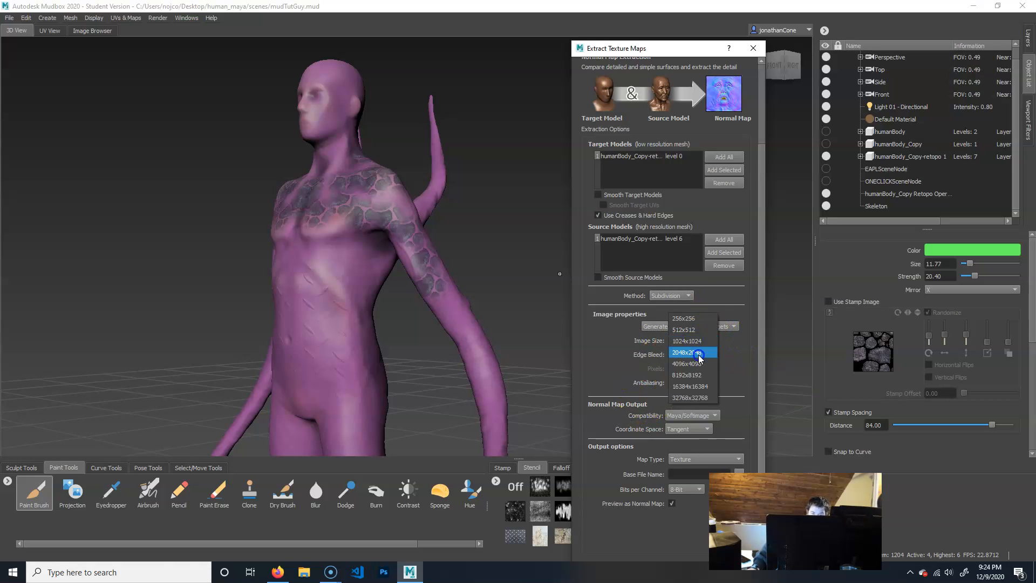
{"action": "left_click", "coordinate": [698, 355]}
{"action": "scroll", "coordinate": [713, 361], "scroll_direction": "down", "scroll_amount": 1}
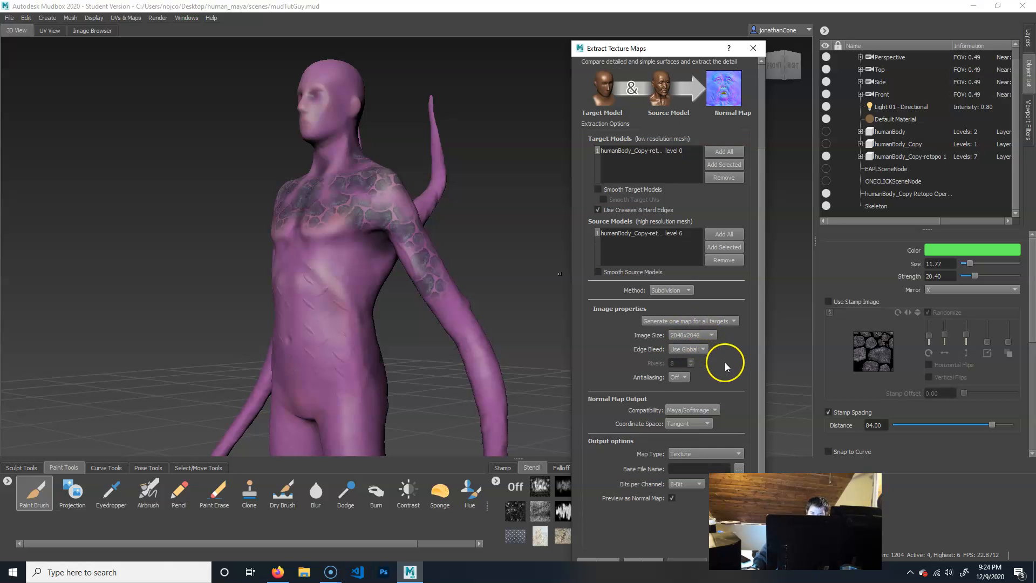
{"action": "left_click", "coordinate": [680, 376]}
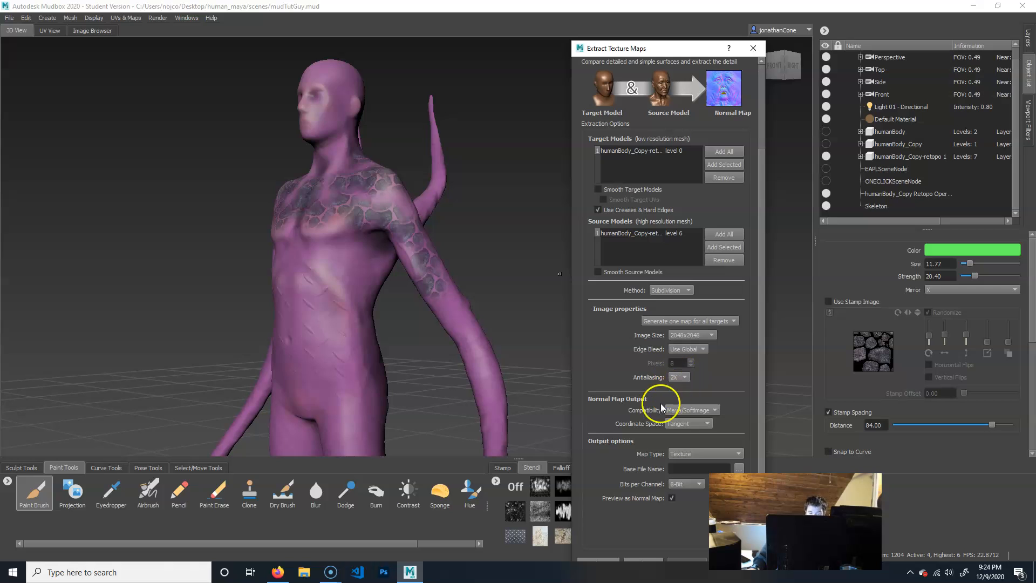
- Switch the output map type to Ptex and back to Texture
{"action": "left_click", "coordinate": [702, 423]}
{"action": "left_click", "coordinate": [743, 398]}
{"action": "left_click", "coordinate": [731, 445]}
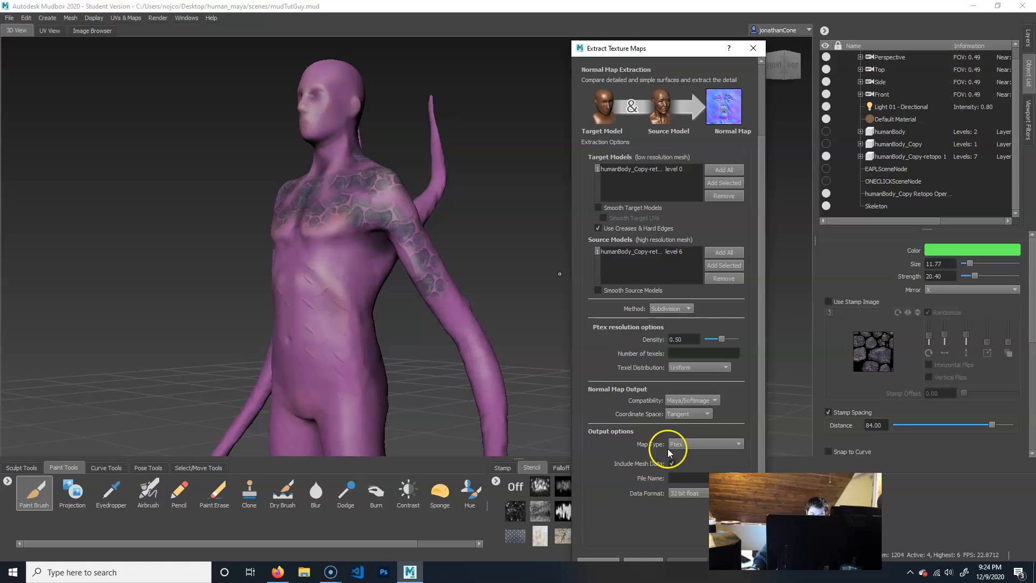
{"action": "left_click", "coordinate": [703, 456]}
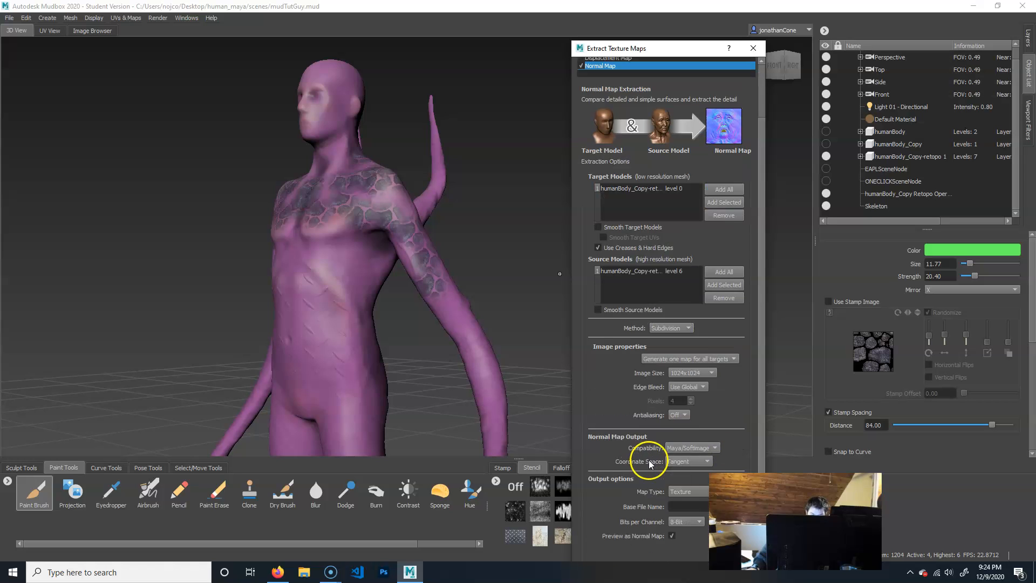
- Set the image size to 2048x2048 again and the antialiasing back to 2X
{"action": "left_click", "coordinate": [695, 356]}
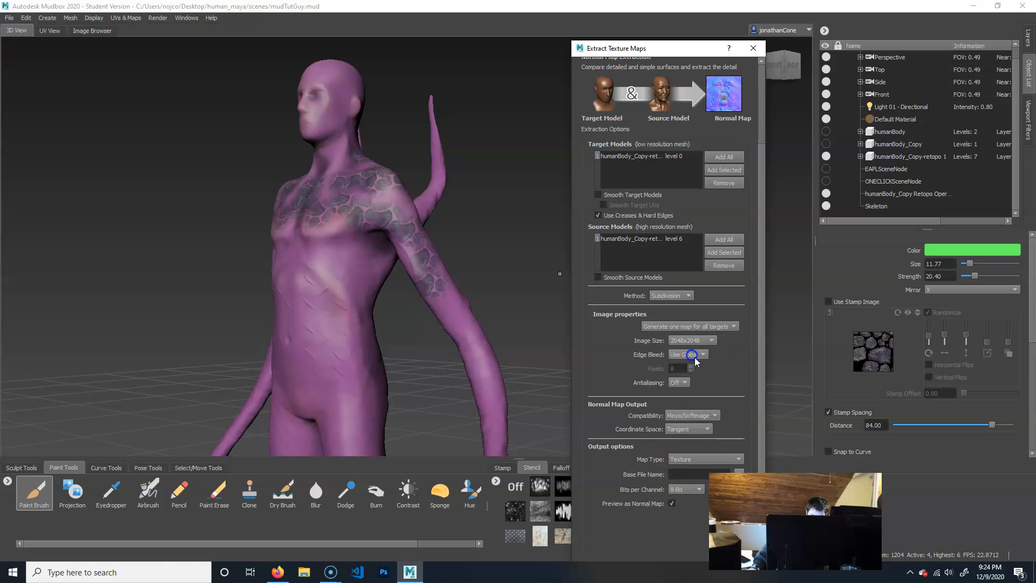
{"action": "left_click", "coordinate": [677, 383]}
{"action": "left_click", "coordinate": [677, 396]}
- Set the extracted map's output file to an 8-bit RGBA PNG named normal in the Desktop folder
{"action": "left_click", "coordinate": [739, 471]}
{"action": "left_click", "coordinate": [739, 470]}
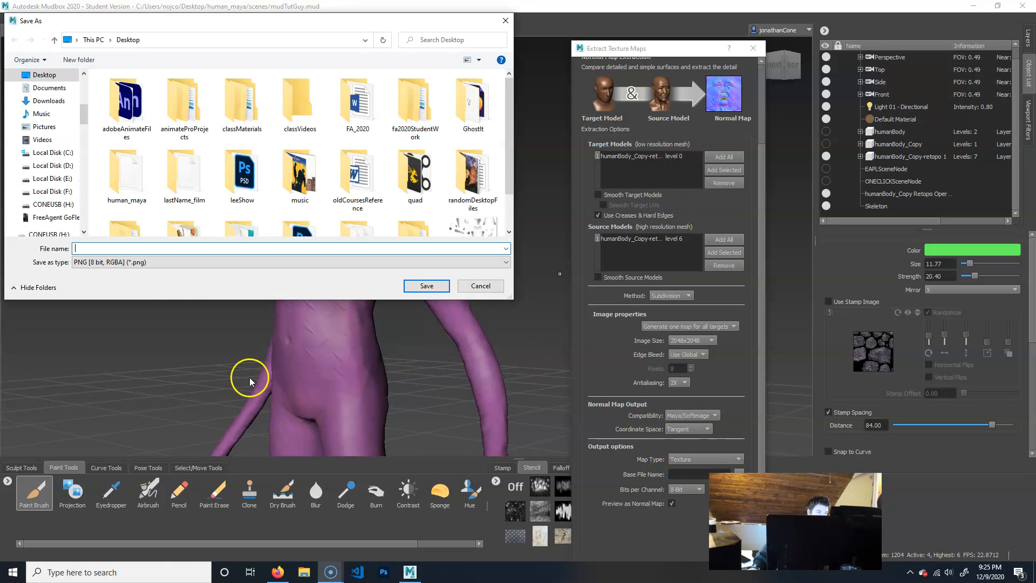
{"action": "type", "text": "normal"}
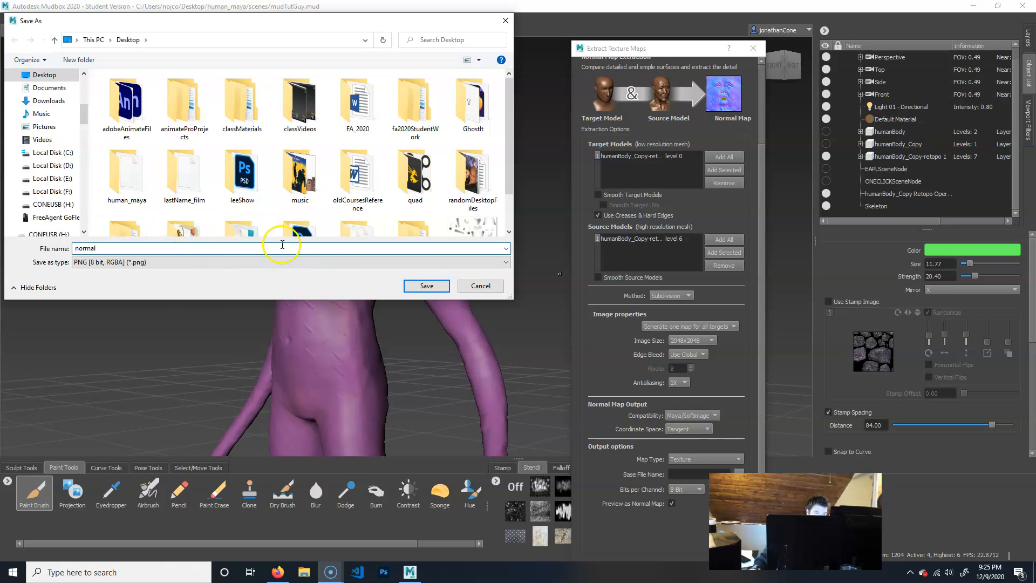
{"action": "left_click", "coordinate": [427, 286]}
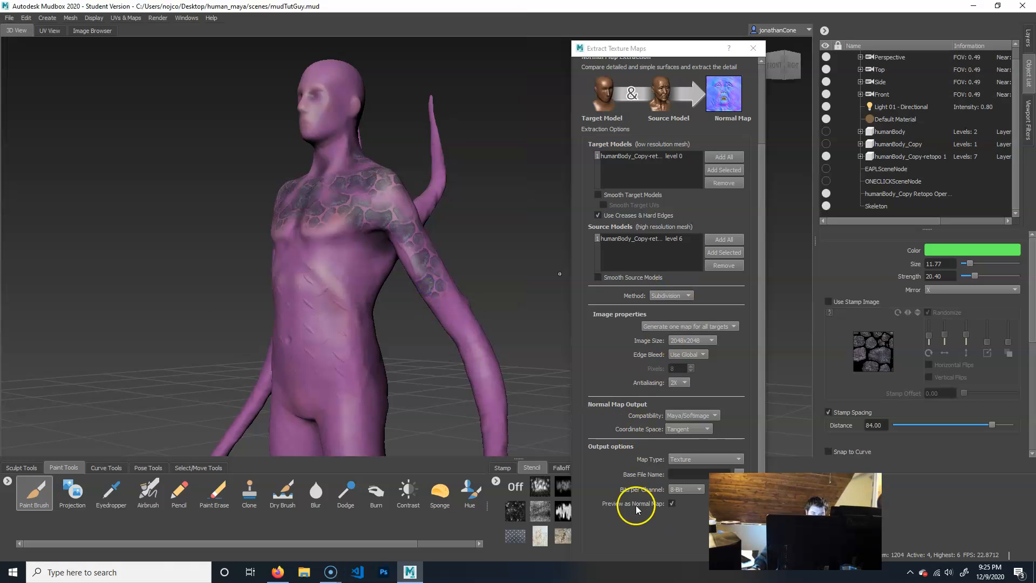
- Extract the normal map from the level 6 source onto the level 0 target, accepting the messages and closing the results
{"action": "left_click_drag", "start_coordinate": [672, 53], "coordinate": [574, 12]}
{"action": "left_click", "coordinate": [587, 521]}
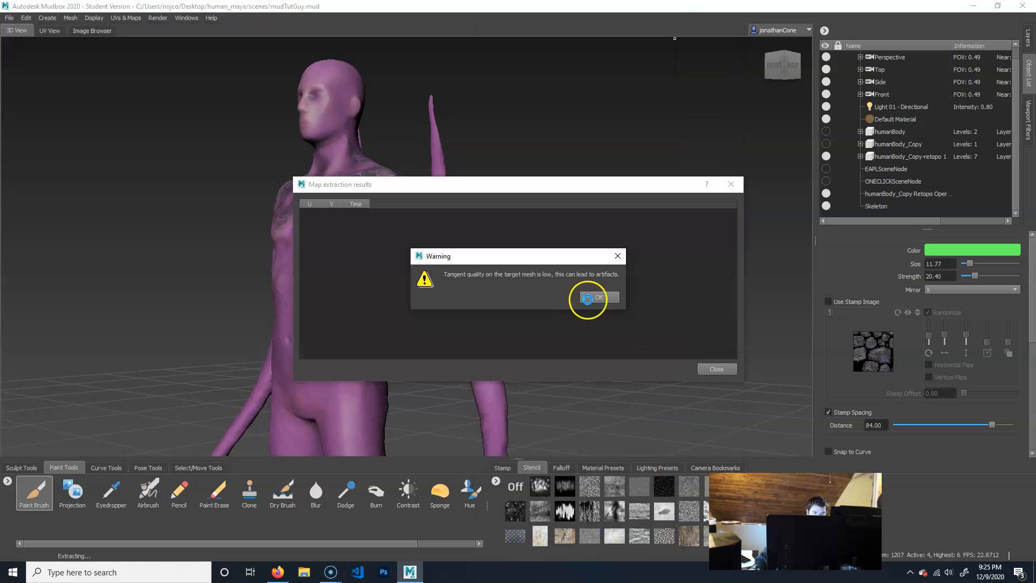
{"action": "left_click", "coordinate": [608, 297]}
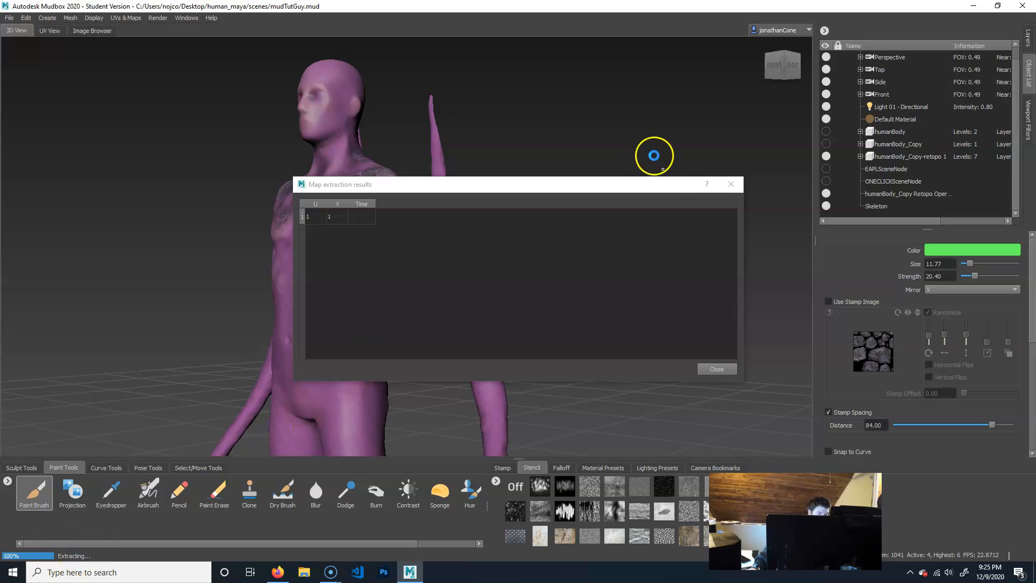
{"action": "left_click", "coordinate": [597, 182]}
{"action": "left_click_drag", "start_coordinate": [597, 182], "coordinate": [489, 144]}
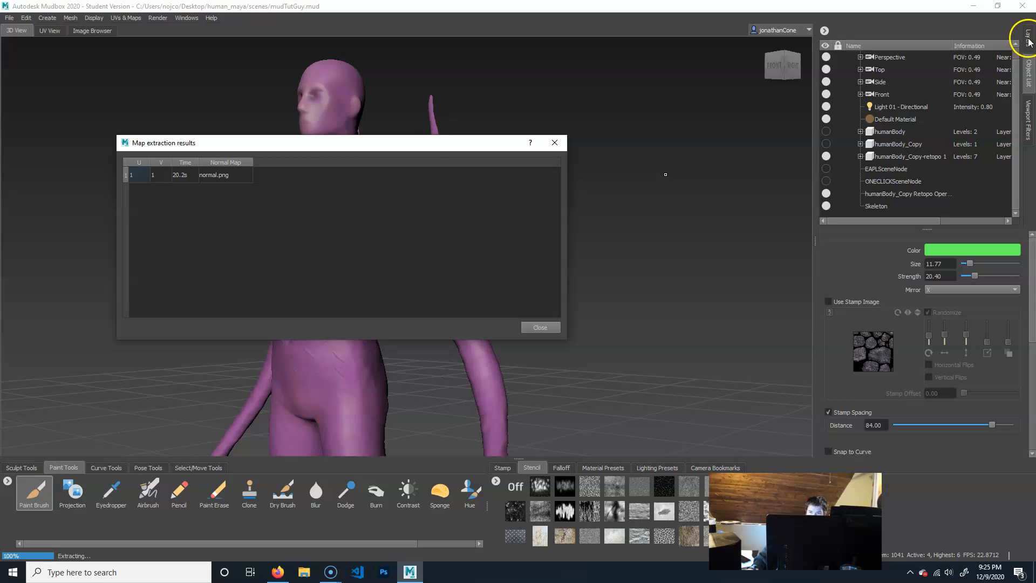
{"action": "left_click_drag", "start_coordinate": [430, 144], "coordinate": [524, 143]}
{"action": "left_click", "coordinate": [551, 297]}
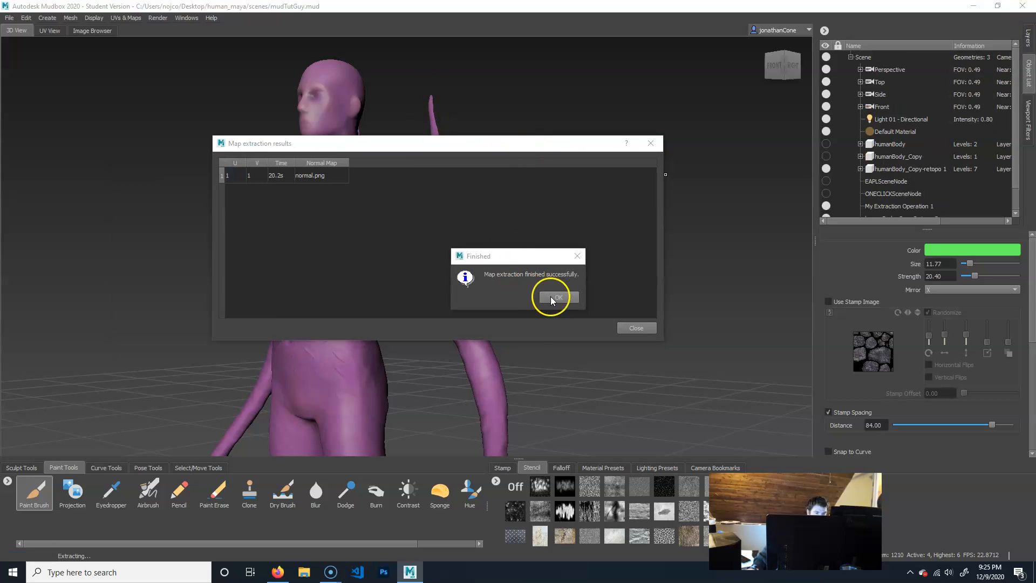
{"action": "left_click", "coordinate": [633, 326]}
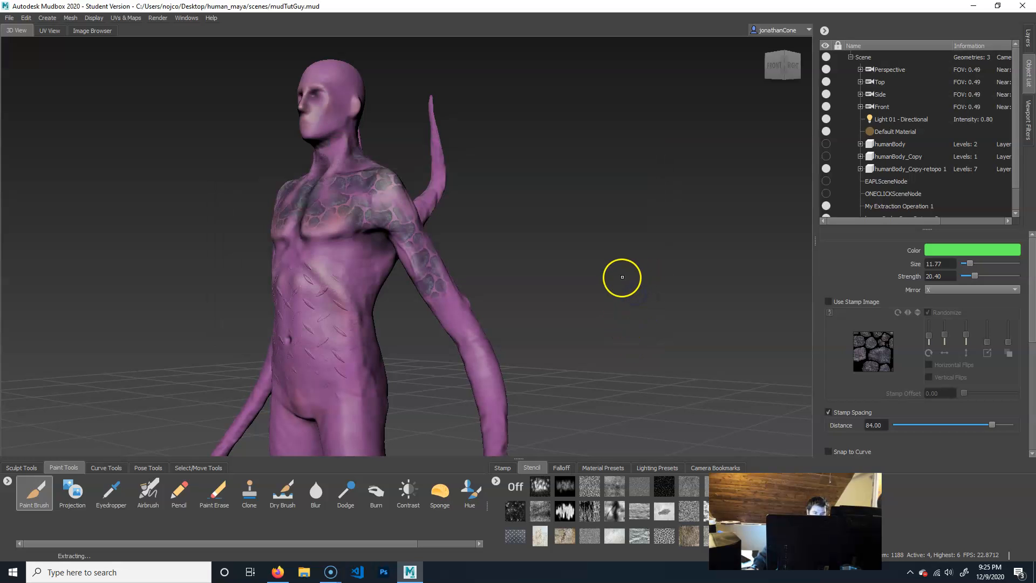
- Frame the figure and lower its mesh to subdivision level 0
{"action": "left_click_drag", "start_coordinate": [522, 233], "coordinate": [488, 243], "text": "alt"}
{"action": "right_click_drag", "start_coordinate": [489, 246], "coordinate": [581, 254], "text": "alt"}
{"action": "key", "text": "a"}
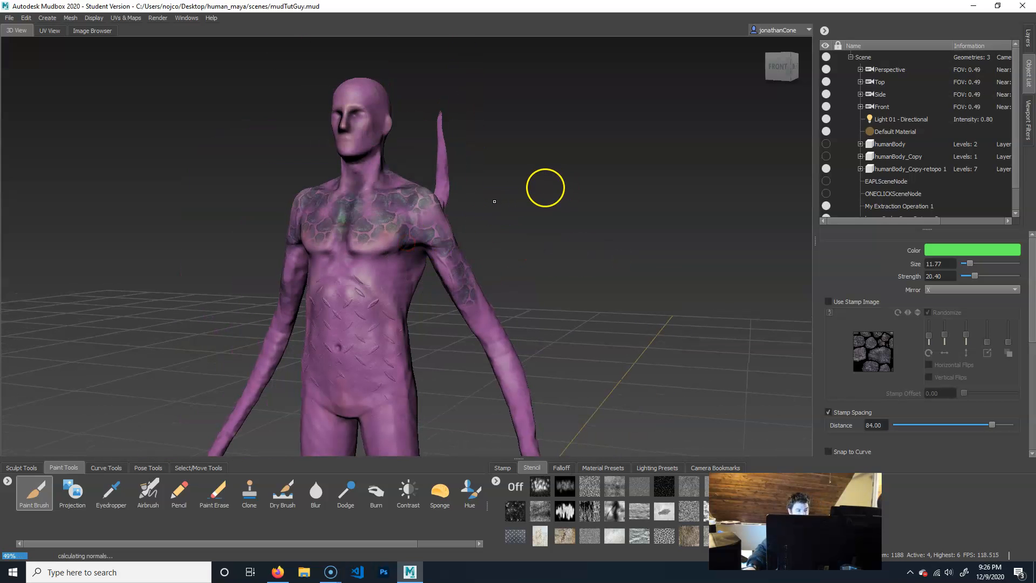
{"action": "key", "text": "Page_Down"}
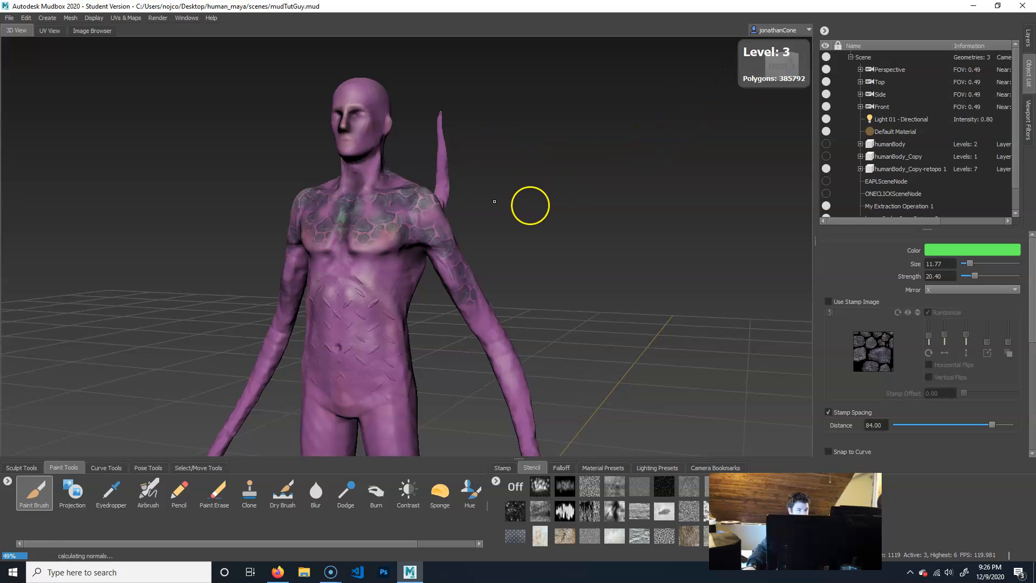
{"action": "key", "text": "Page_Down"}
{"action": "key", "text": "Page_Down"}
{"action": "key", "text": "Page_Down"}
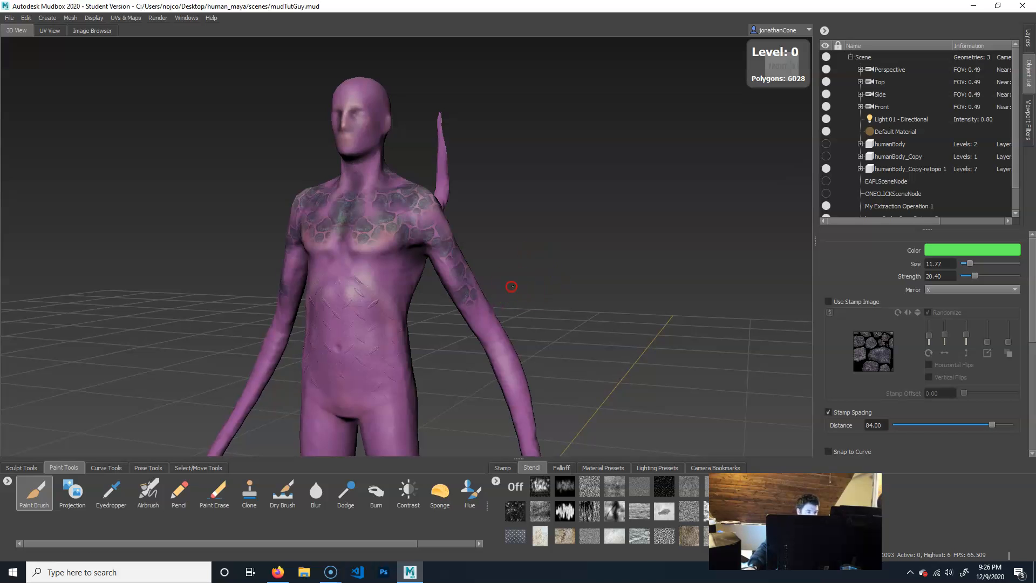
- Examine the normal-mapped surface detail on the torso, arm and head of the low-resolution figure
{"action": "right_click_drag", "start_coordinate": [511, 288], "coordinate": [668, 281], "text": "alt"}
{"action": "left_click_drag", "start_coordinate": [669, 281], "coordinate": [664, 280], "text": "alt"}
{"action": "right_click_drag", "start_coordinate": [664, 280], "coordinate": [772, 272], "text": "alt"}
{"action": "left_click_drag", "start_coordinate": [771, 272], "coordinate": [686, 259], "text": "alt"}
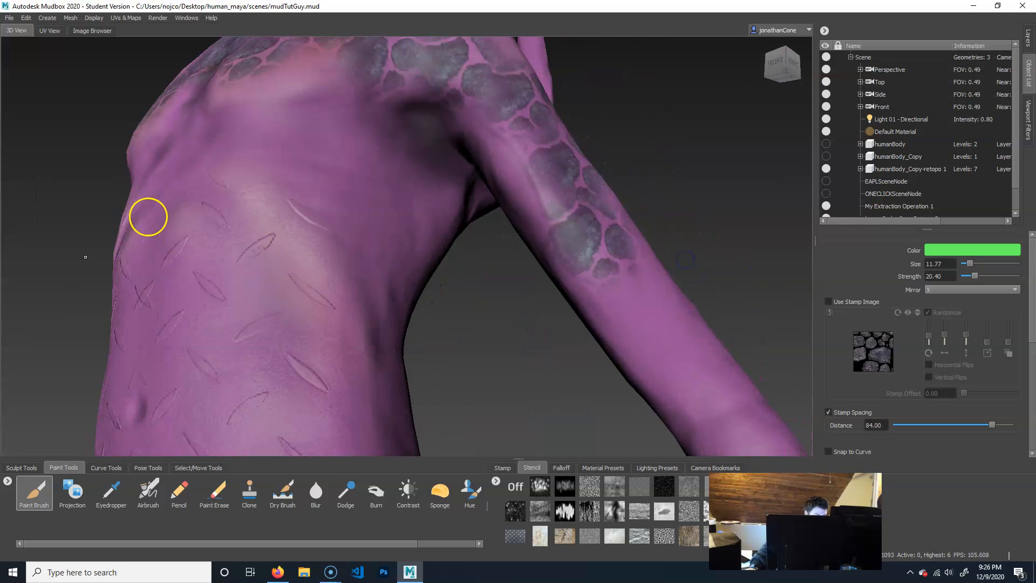
{"action": "left_click_drag", "start_coordinate": [148, 262], "coordinate": [203, 331], "text": "alt"}
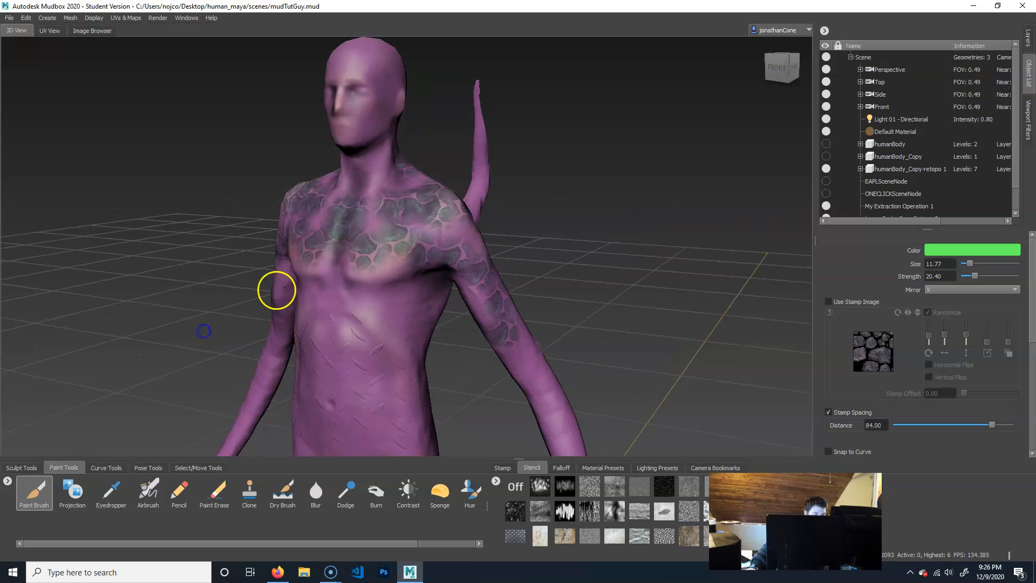
{"action": "right_click_drag", "start_coordinate": [275, 289], "coordinate": [502, 319], "text": "alt"}
{"action": "right_click_drag", "start_coordinate": [432, 313], "coordinate": [144, 289], "text": "alt"}
{"action": "right_click_drag", "start_coordinate": [452, 299], "coordinate": [412, 275], "text": "alt"}
{"action": "left_click_drag", "start_coordinate": [412, 275], "coordinate": [390, 285], "text": "alt"}
{"action": "right_click_drag", "start_coordinate": [389, 285], "coordinate": [583, 299], "text": "alt"}
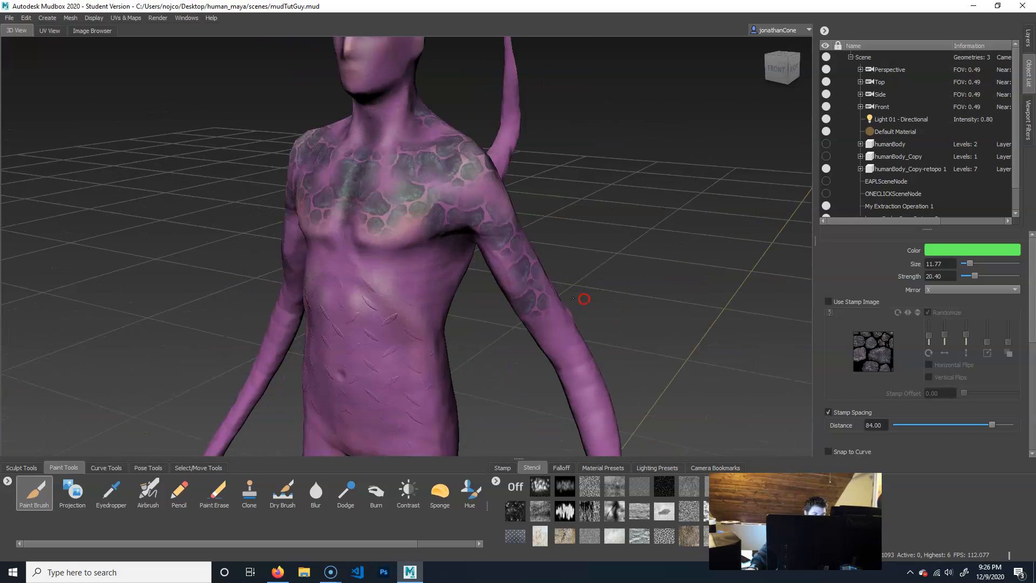
{"action": "middle_click_drag", "start_coordinate": [512, 238], "coordinate": [516, 309], "text": "alt"}
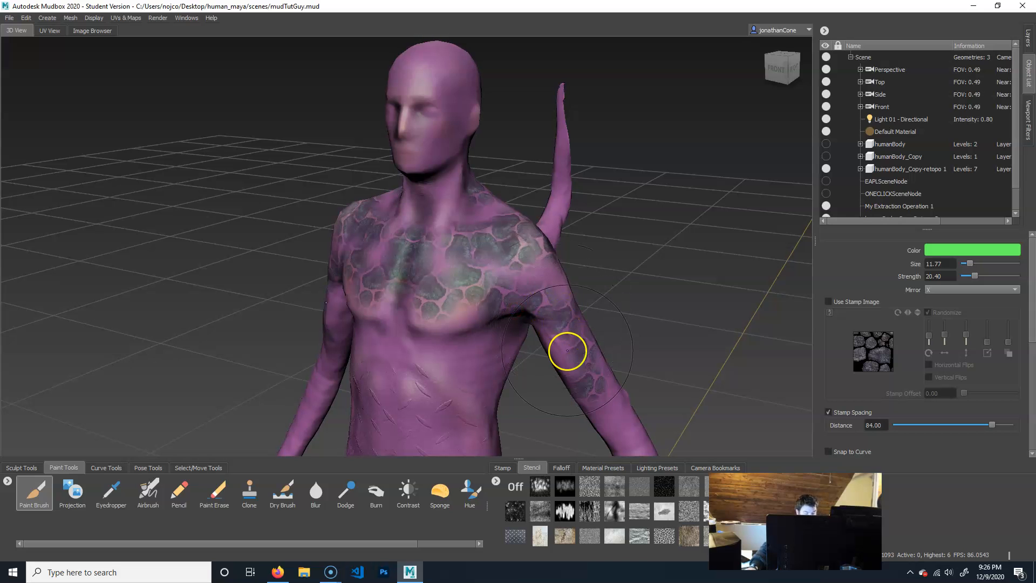
- Check the mesh wireframe and paint layers, switching the subdivision level up once and back to 0
{"action": "key", "text": "w"}
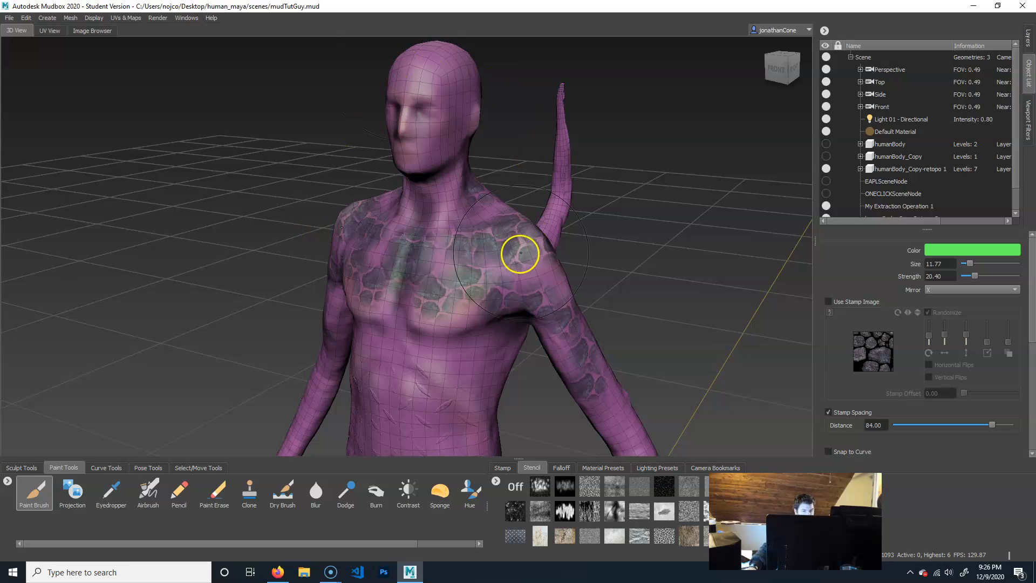
{"action": "left_click", "coordinate": [1029, 41]}
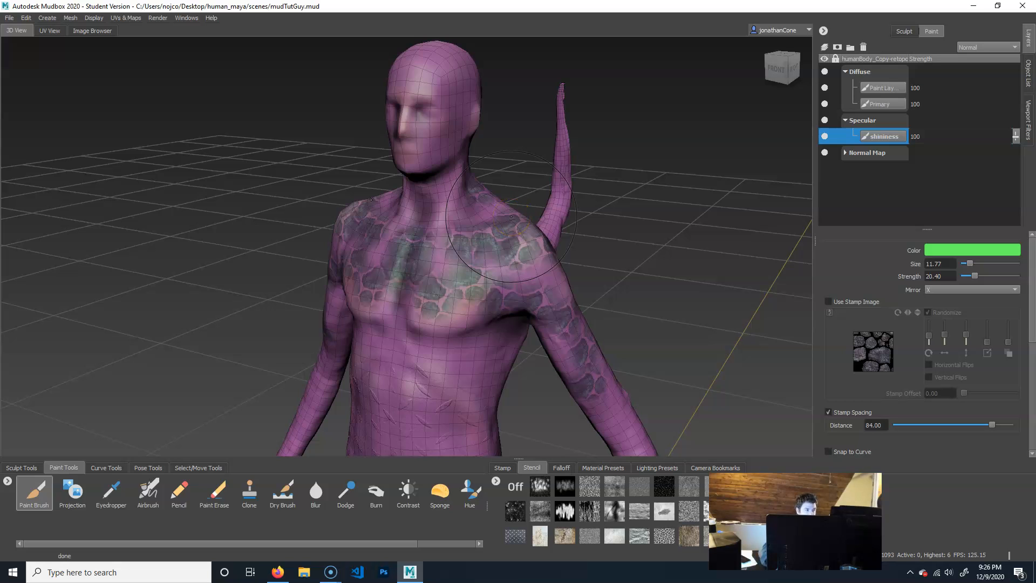
{"action": "key", "text": "Page_Up"}
{"action": "key", "text": "Page_Down"}
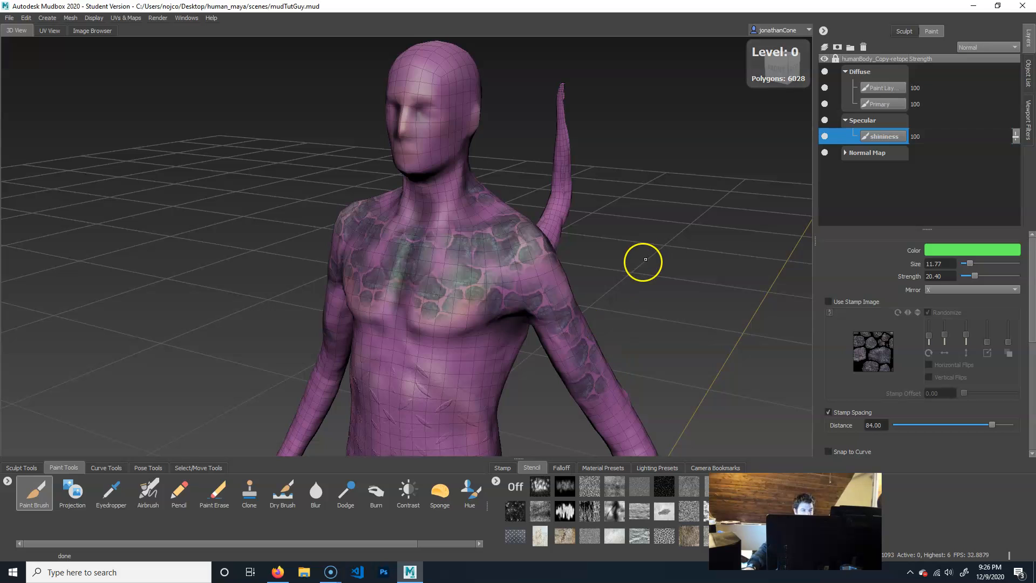
- Inspect the painted low-resolution figure from the front and side, at full-body and close range
{"action": "left_click_drag", "start_coordinate": [657, 227], "coordinate": [687, 289], "text": "alt"}
{"action": "right_click_drag", "start_coordinate": [692, 281], "coordinate": [445, 263], "text": "alt"}
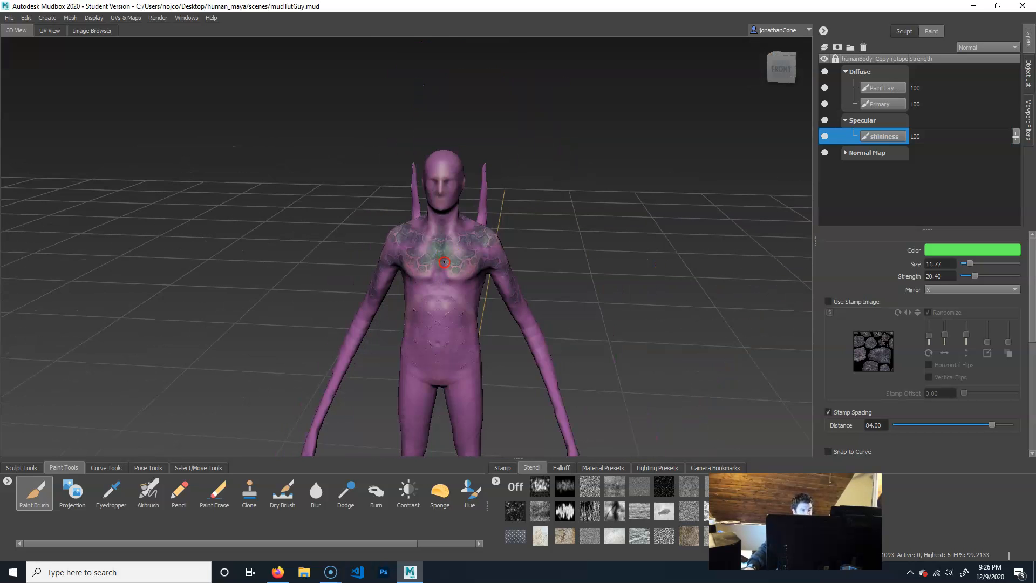
{"action": "left_click_drag", "start_coordinate": [691, 284], "coordinate": [650, 285], "text": "alt"}
{"action": "right_click_drag", "start_coordinate": [650, 285], "coordinate": [684, 281], "text": "alt"}
{"action": "right_click_drag", "start_coordinate": [536, 271], "coordinate": [570, 268], "text": "alt"}
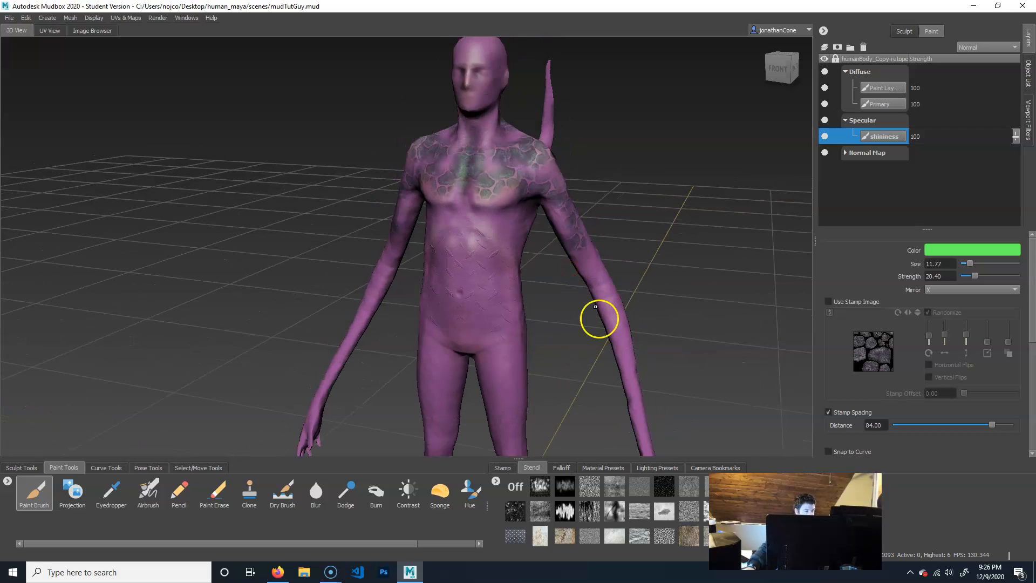
{"action": "right_click_drag", "start_coordinate": [598, 318], "coordinate": [463, 293], "text": "alt"}
{"action": "left_click_drag", "start_coordinate": [523, 273], "coordinate": [566, 271], "text": "alt"}
{"action": "right_click_drag", "start_coordinate": [458, 279], "coordinate": [599, 289], "text": "alt"}
{"action": "middle_click_drag", "start_coordinate": [599, 288], "coordinate": [465, 303], "text": "alt"}
{"action": "left_click_drag", "start_coordinate": [465, 303], "coordinate": [569, 301], "text": "alt"}
{"action": "middle_click_drag", "start_coordinate": [569, 301], "coordinate": [520, 273], "text": "alt"}
{"action": "left_click_drag", "start_coordinate": [520, 273], "coordinate": [400, 282], "text": "alt"}
{"action": "middle_click_drag", "start_coordinate": [400, 282], "coordinate": [363, 274], "text": "alt"}
{"action": "right_click_drag", "start_coordinate": [364, 273], "coordinate": [400, 268], "text": "alt"}
{"action": "left_click_drag", "start_coordinate": [400, 268], "coordinate": [423, 296], "text": "alt"}
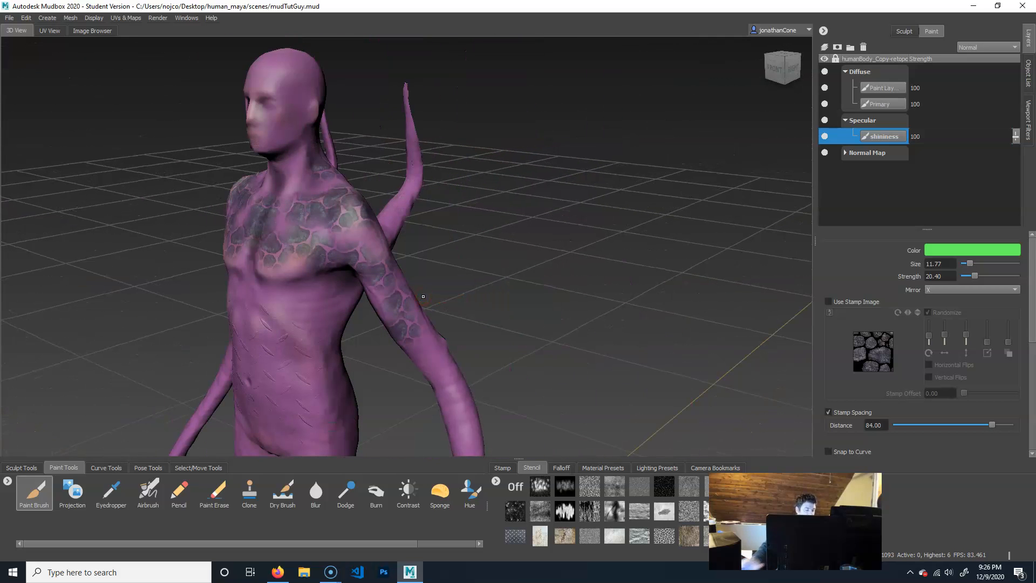
- Save the scene, and save another copy as mudTutGuy.mud in the Desktop folder
{"action": "key", "text": "ctrl+s"}
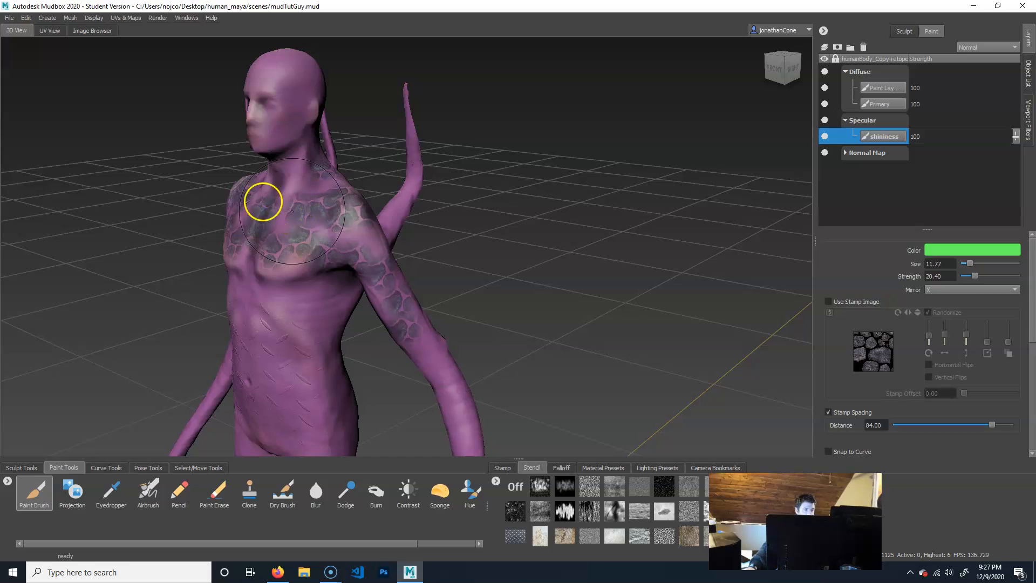
{"action": "left_click", "coordinate": [9, 17]}
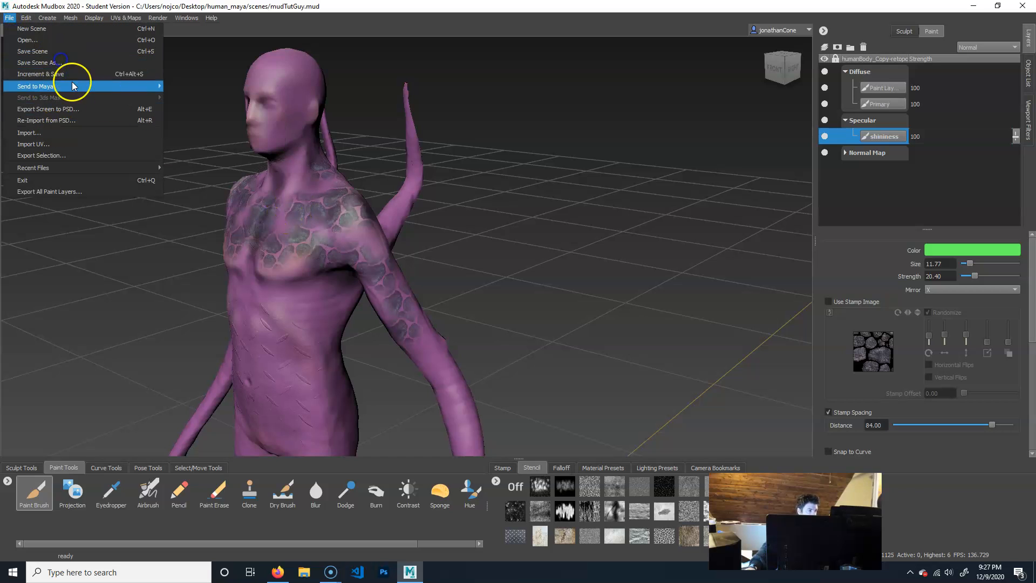
{"action": "left_click", "coordinate": [47, 63]}
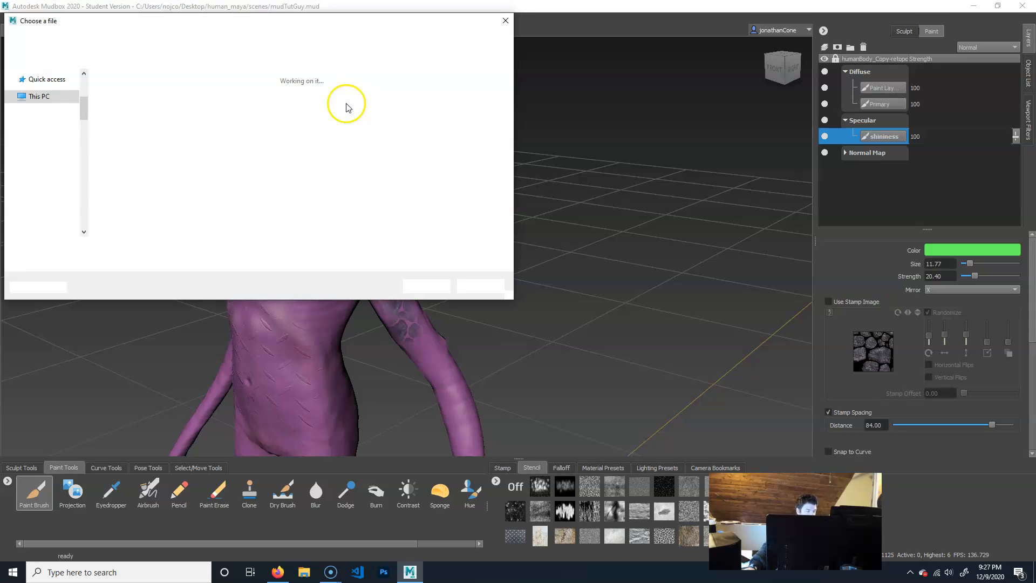
{"action": "left_click", "coordinate": [44, 104]}
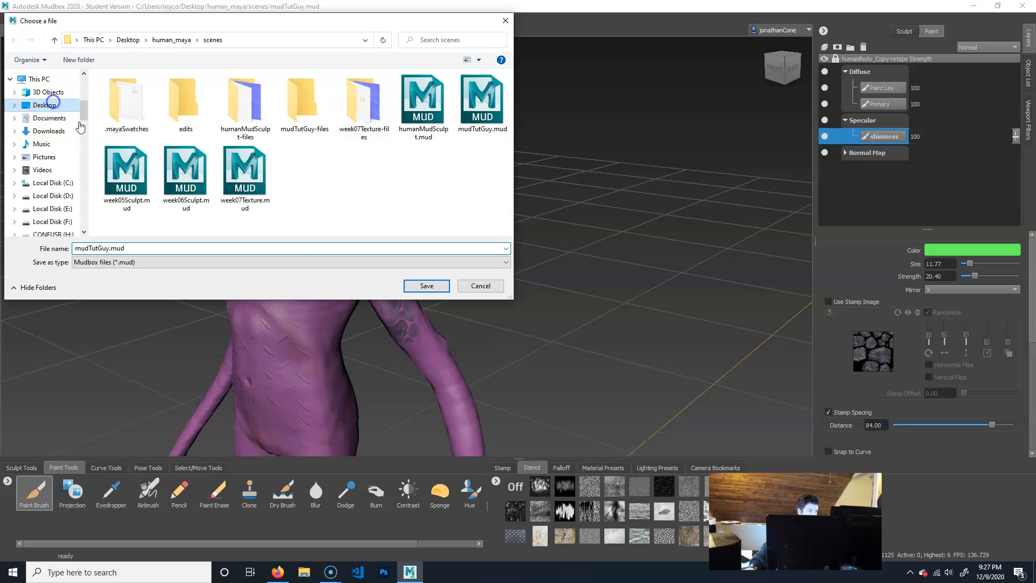
{"action": "left_click", "coordinate": [428, 286]}
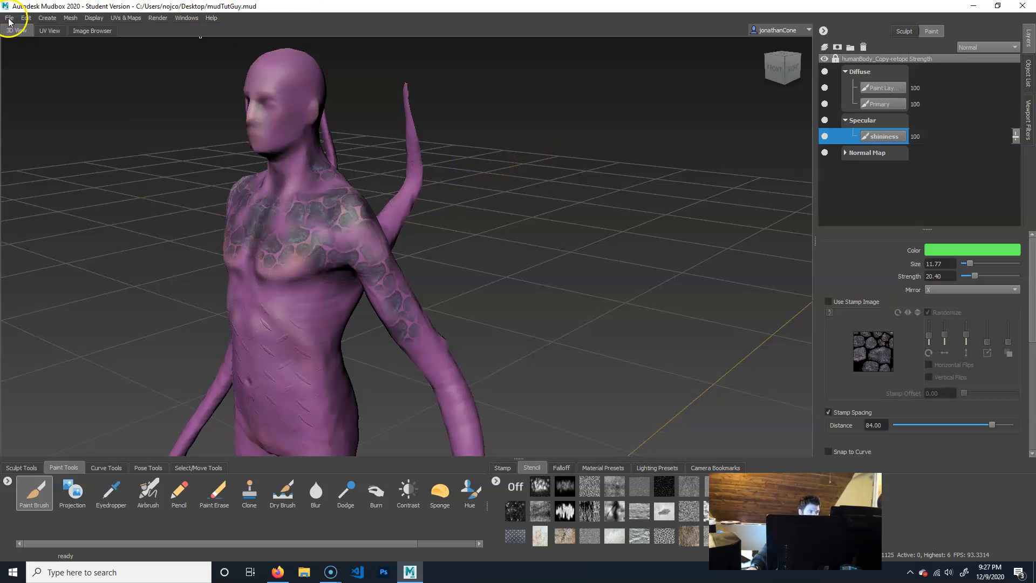
- Check the figure's UV layout and review the export options of the Diffuse, Specular and Normal Map channels
{"action": "left_click", "coordinate": [49, 30]}
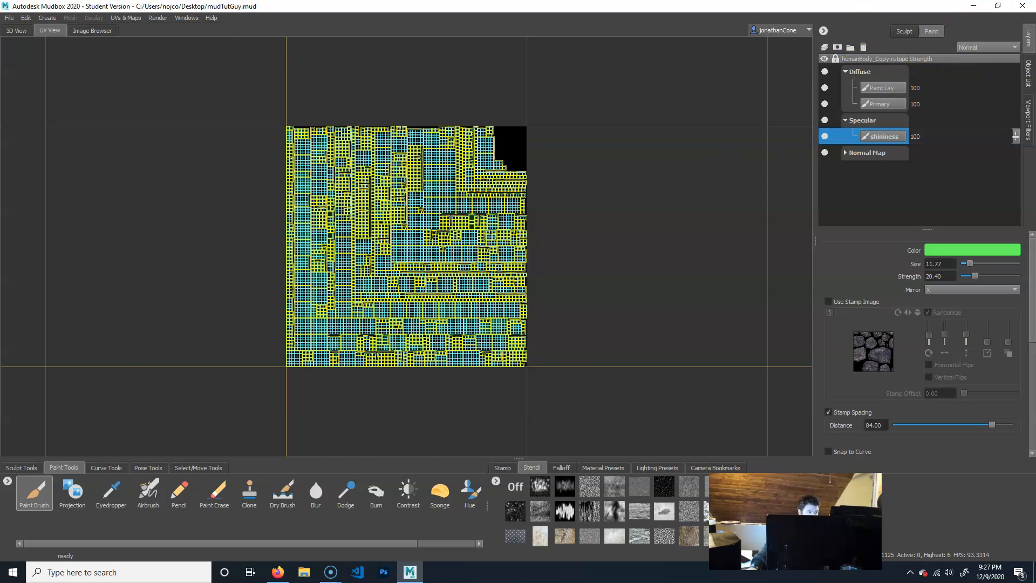
{"action": "left_click", "coordinate": [17, 31]}
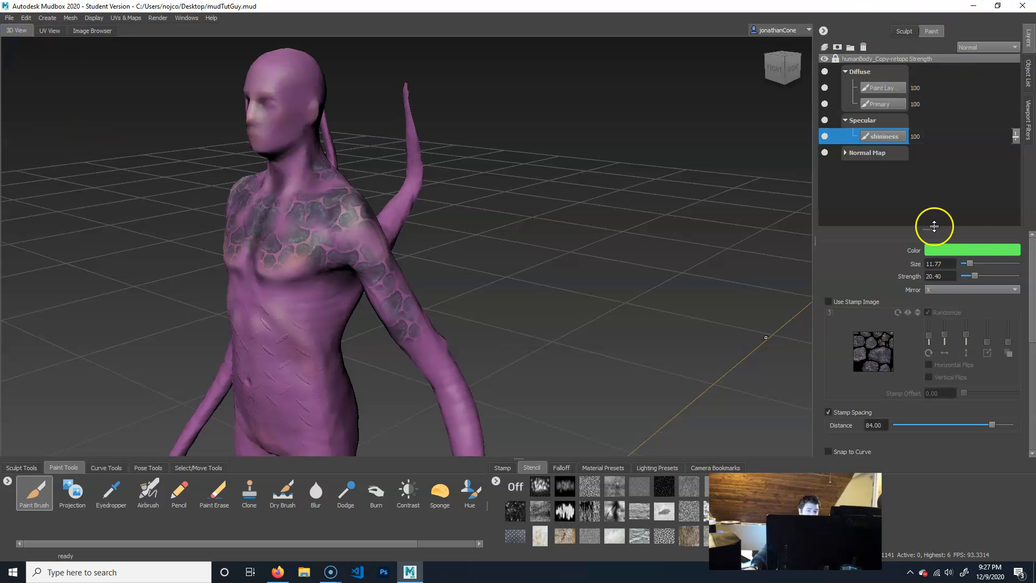
{"action": "right_click", "coordinate": [864, 72]}
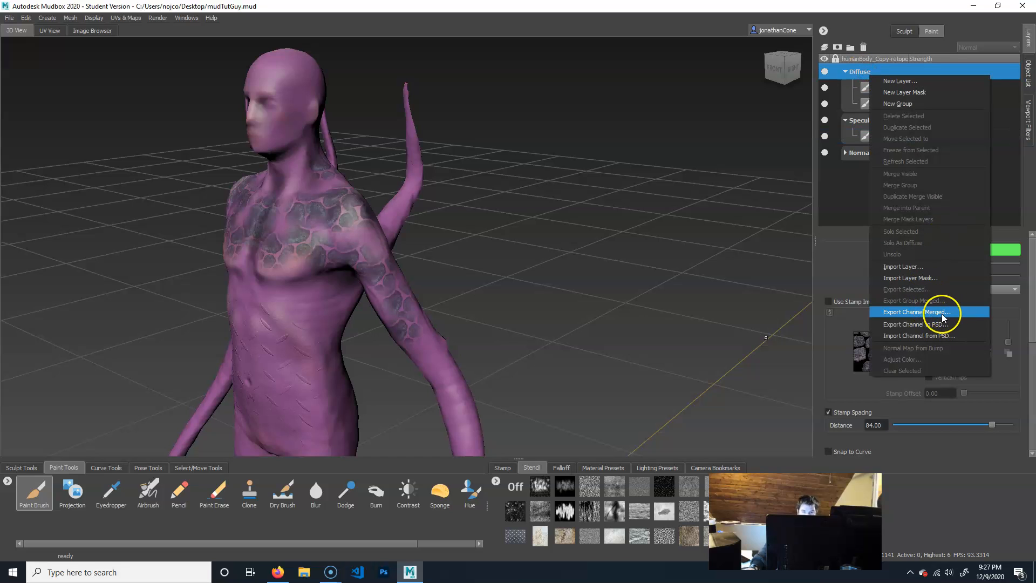
{"action": "left_click", "coordinate": [842, 203]}
{"action": "right_click", "coordinate": [863, 118]}
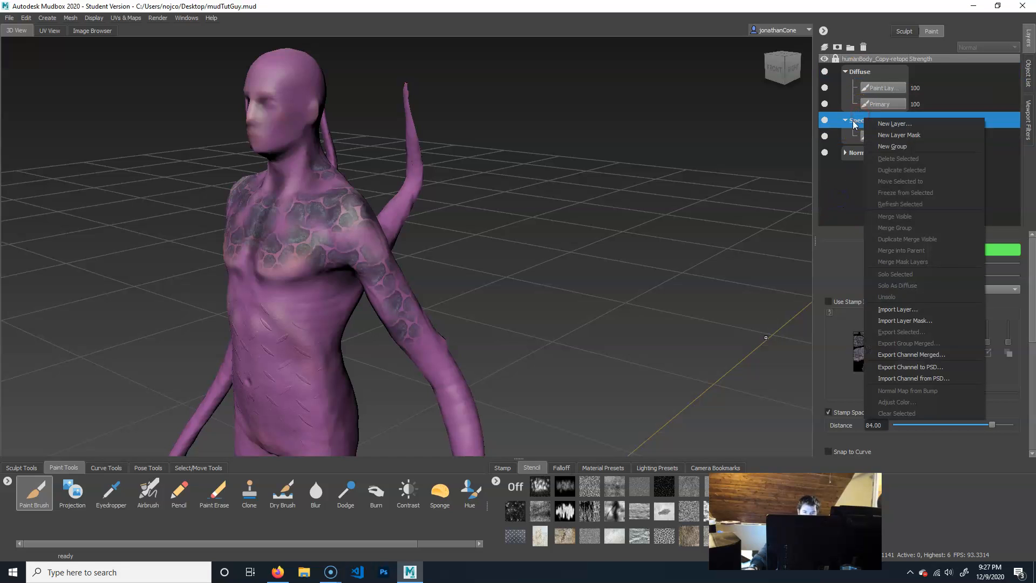
{"action": "left_click", "coordinate": [843, 203]}
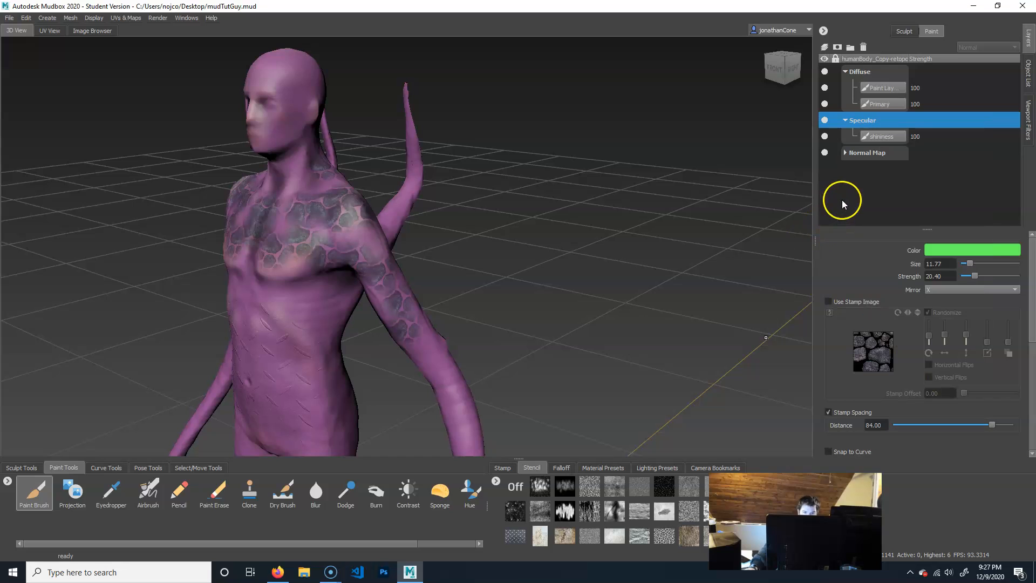
{"action": "right_click", "coordinate": [875, 157]}
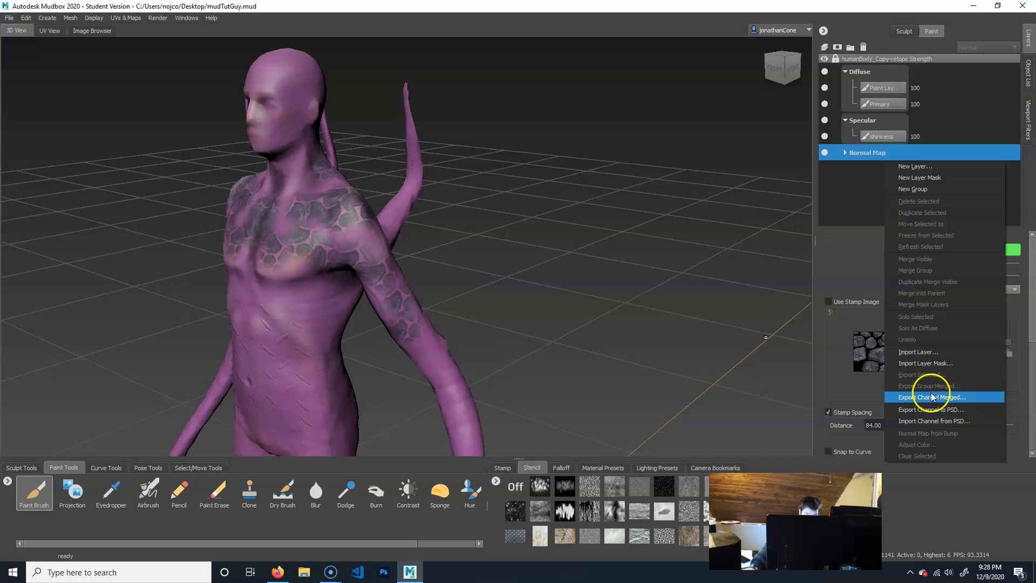
{"action": "left_click", "coordinate": [834, 203]}
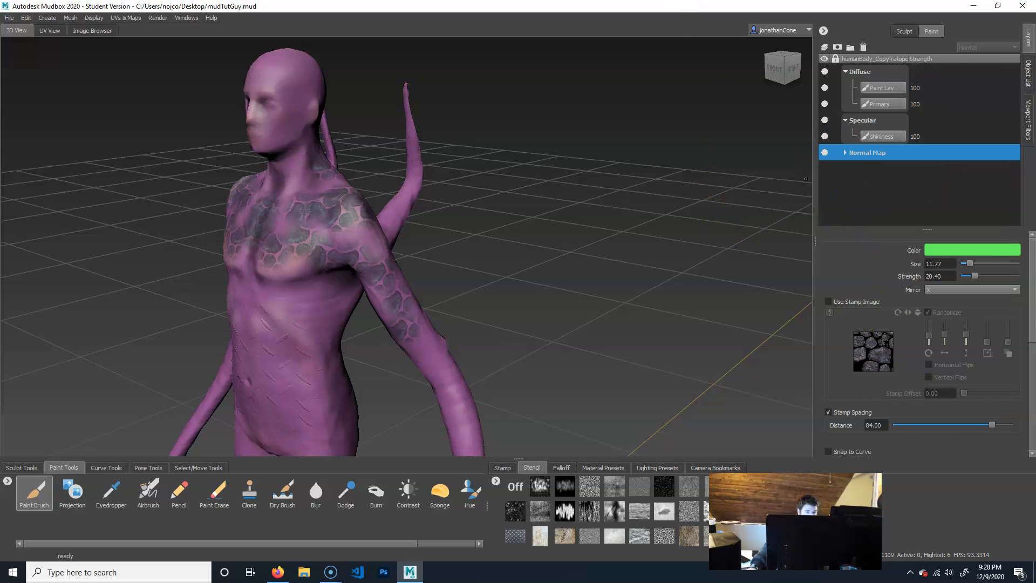
- Select the humanBody_Copy-retopo 1 mesh in the scene and check where the selection can be exported
{"action": "left_click", "coordinate": [1028, 72]}
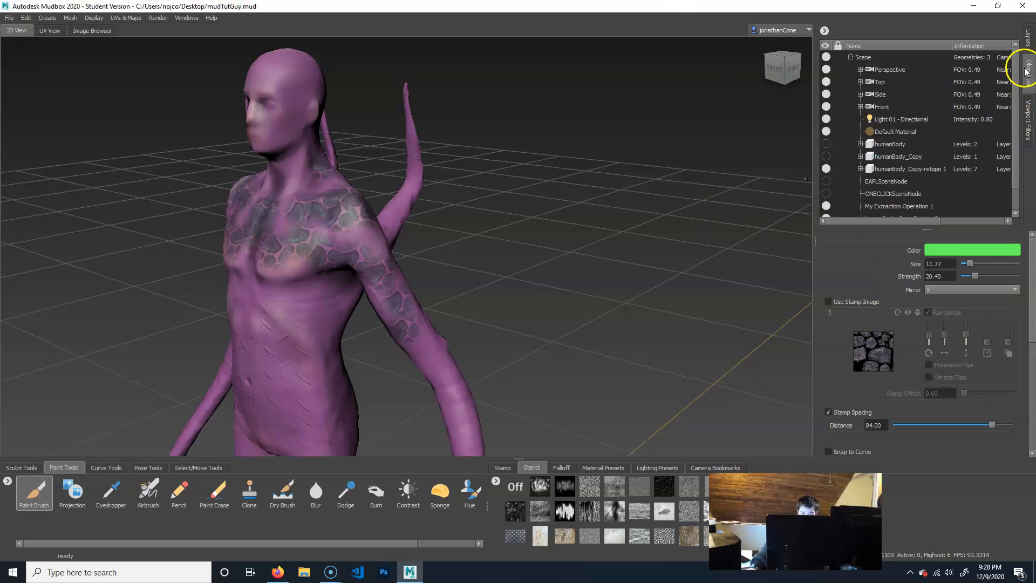
{"action": "left_click", "coordinate": [891, 169]}
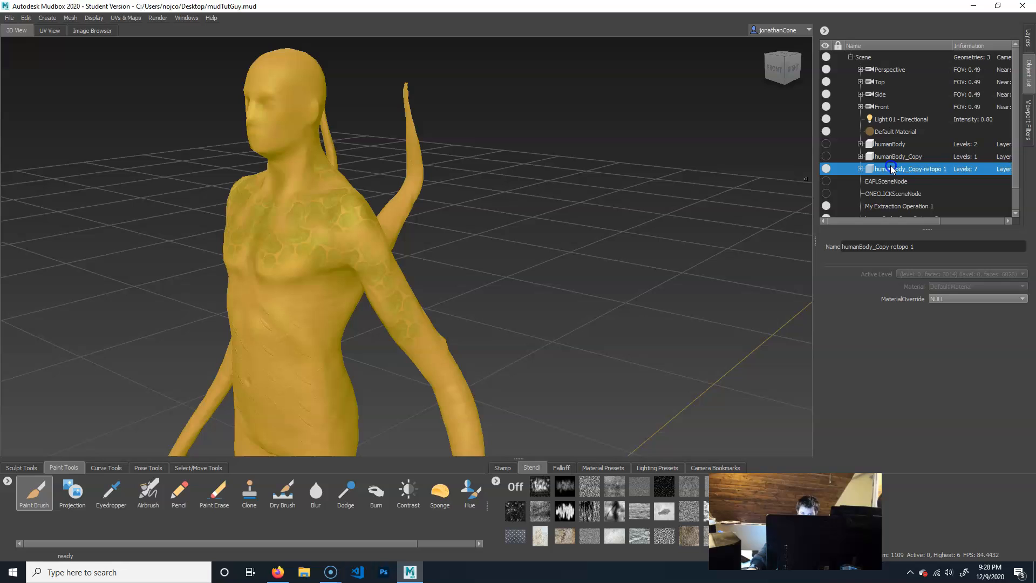
{"action": "left_click", "coordinate": [8, 18]}
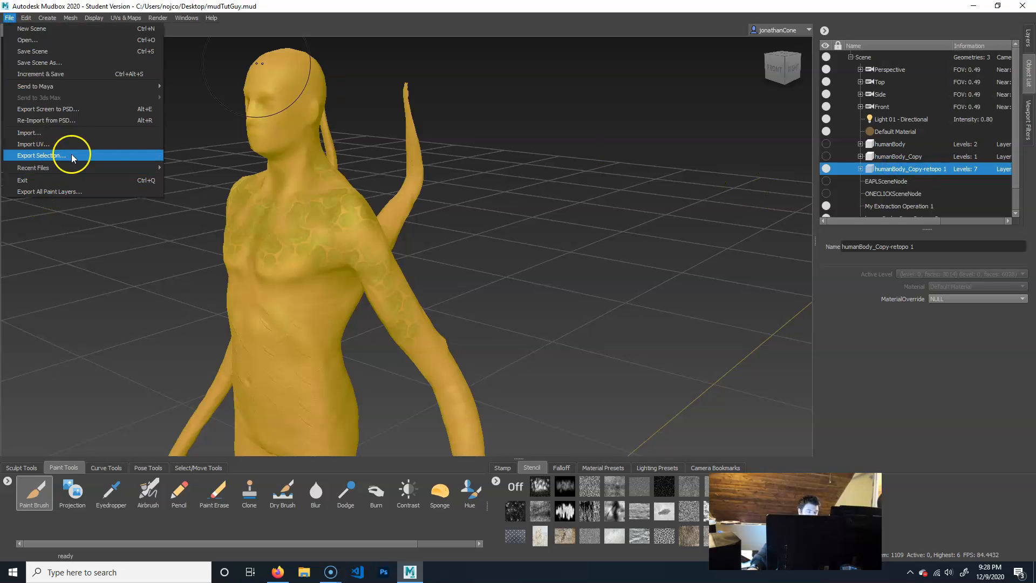
{"action": "left_click", "coordinate": [777, 21]}
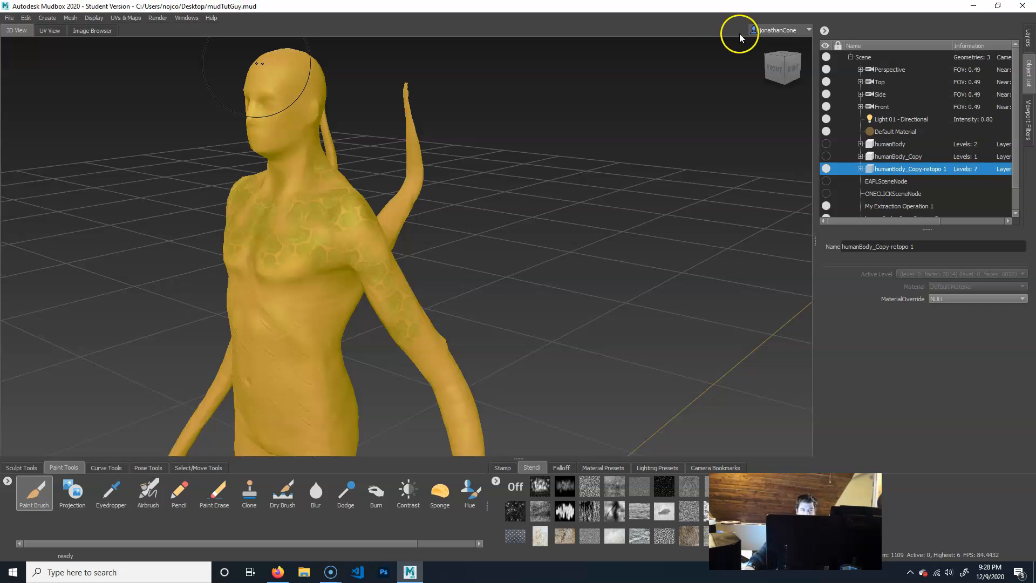
- Deselect the figure and exit Mudbox without saving the scene
{"action": "left_click_drag", "start_coordinate": [691, 195], "coordinate": [715, 199], "text": "alt"}
{"action": "left_click", "coordinate": [974, 7]}
{"action": "left_click", "coordinate": [1022, 6]}
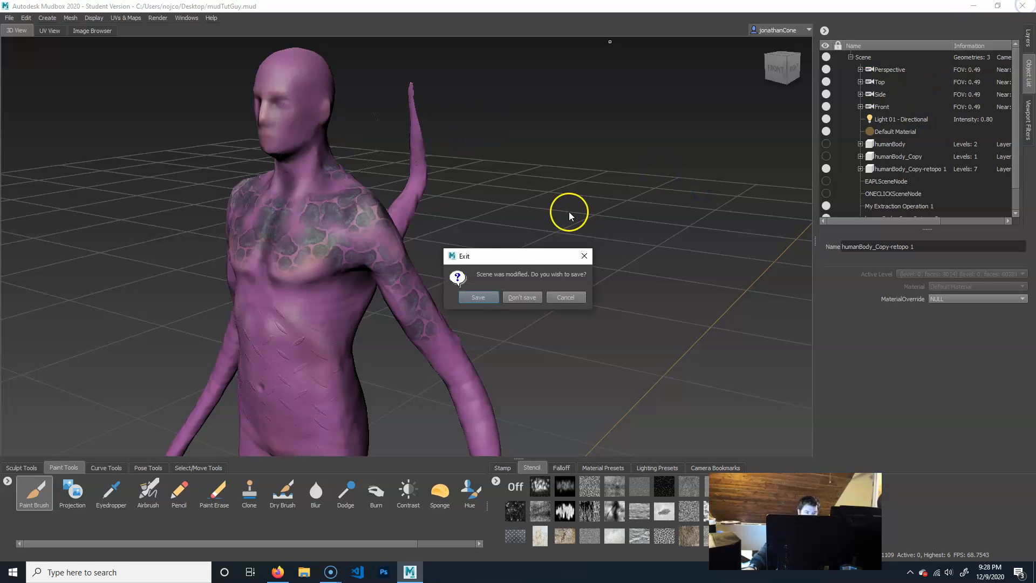
{"action": "left_click", "coordinate": [522, 298]}
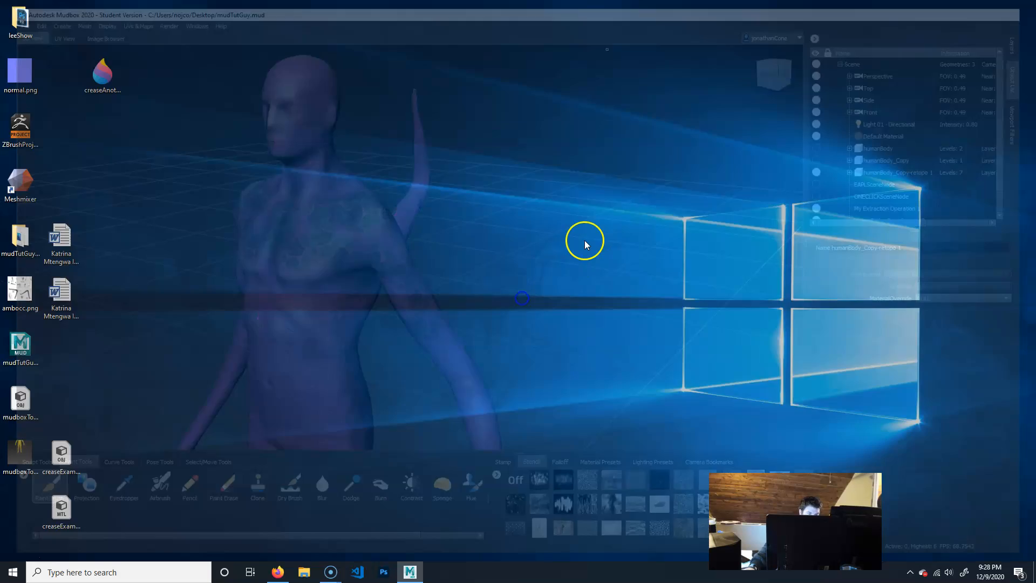
- Group mudTutGuy.mud, normal.png and the mudTutGuy-files folder together in an empty area of the desktop
{"action": "left_click_drag", "start_coordinate": [37, 351], "coordinate": [410, 129]}
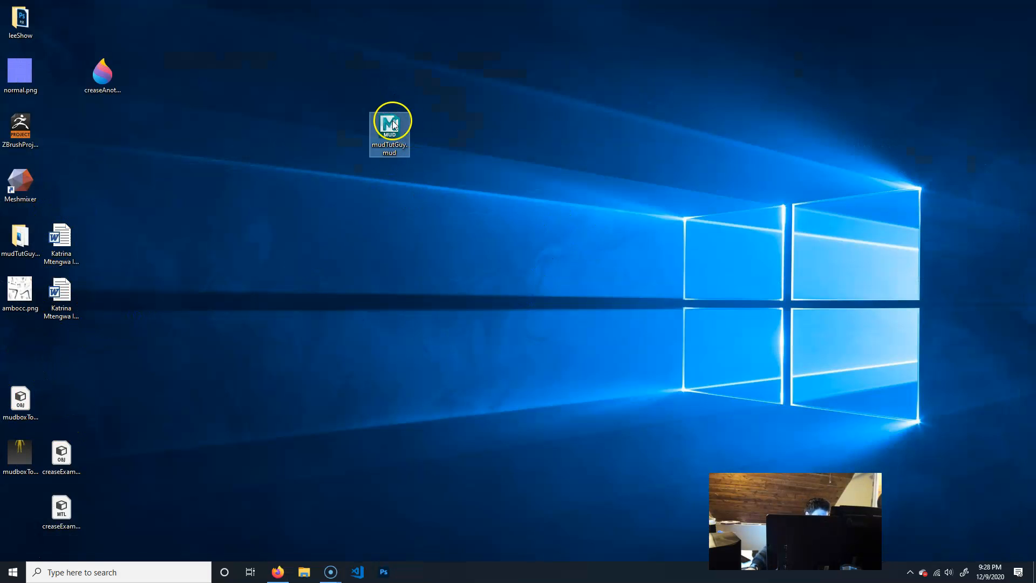
{"action": "left_click", "coordinate": [20, 399]}
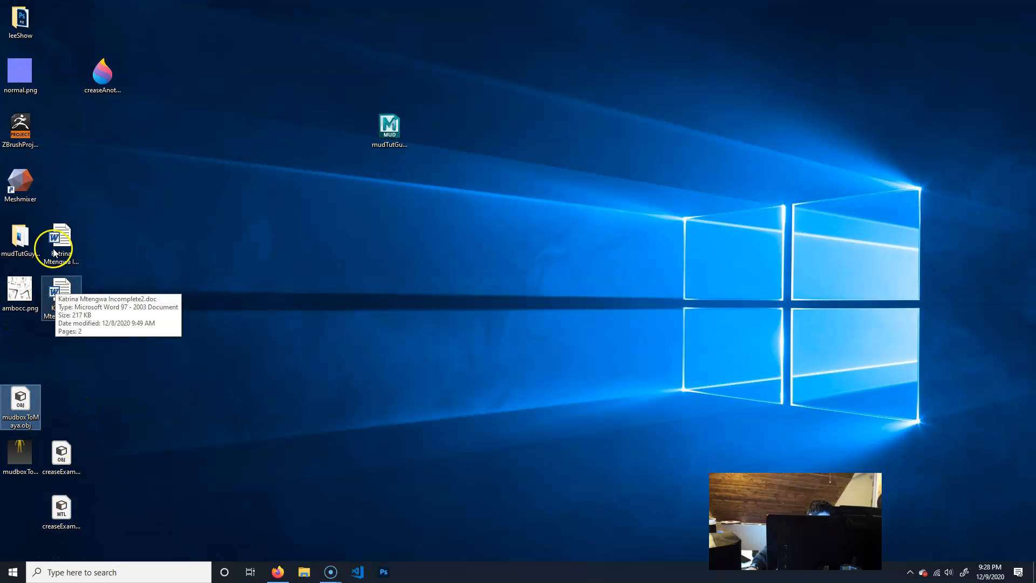
{"action": "left_click_drag", "start_coordinate": [21, 73], "coordinate": [439, 123]}
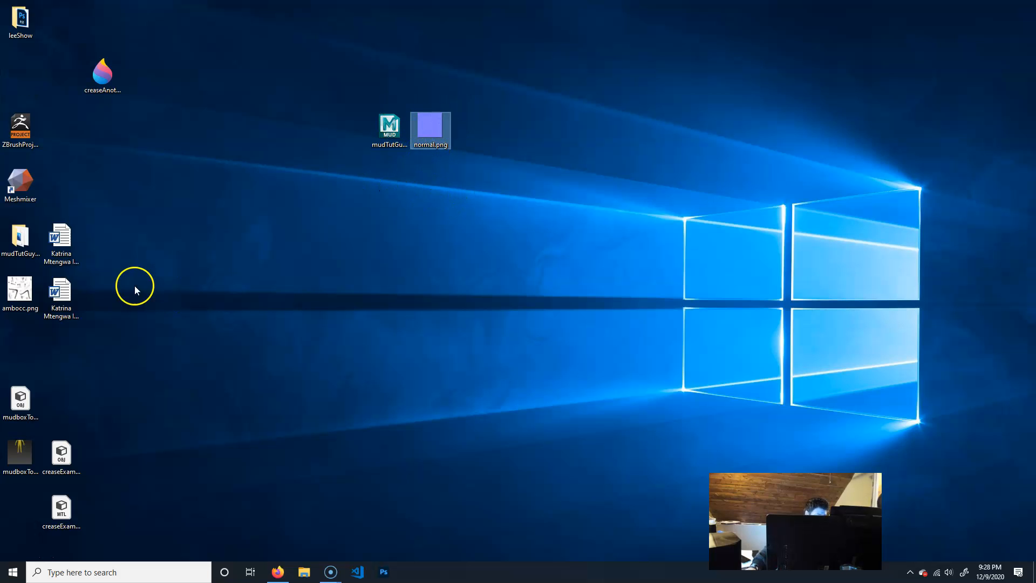
{"action": "left_click_drag", "start_coordinate": [21, 240], "coordinate": [404, 165]}
{"action": "left_click_drag", "start_coordinate": [336, 85], "coordinate": [451, 182]}
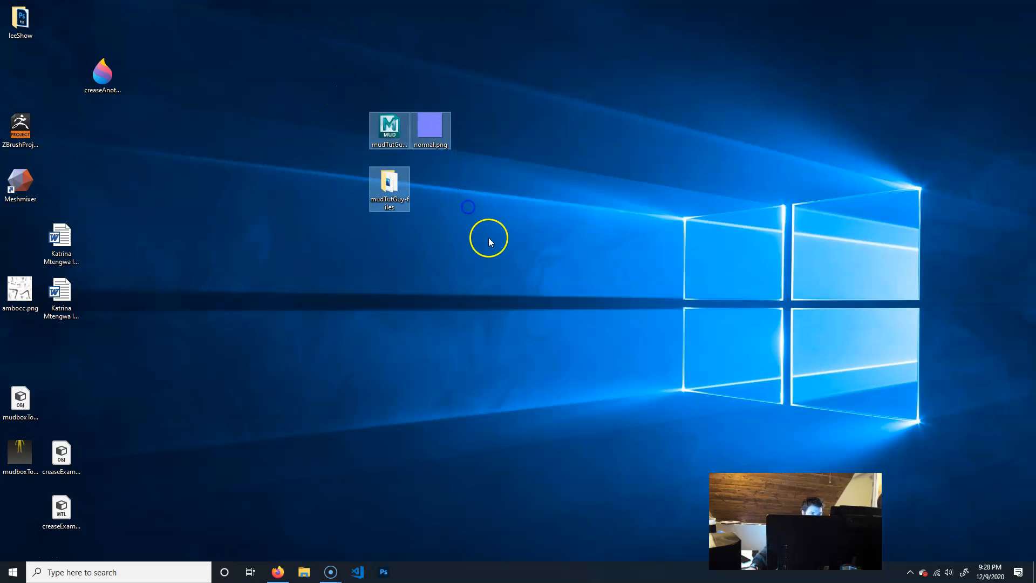
{"action": "left_click", "coordinate": [476, 211]}
{"action": "left_click_drag", "start_coordinate": [377, 132], "coordinate": [387, 183]}
{"action": "left_click", "coordinate": [411, 172]}
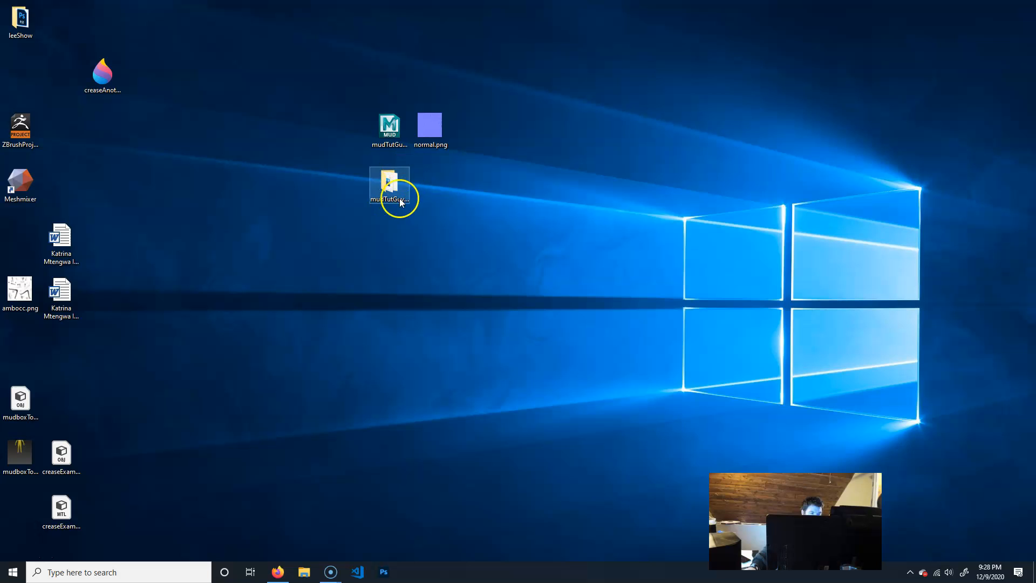
- Open the mudTutGuy-files folder and place its window beside the grouped desktop files
{"action": "double_click", "coordinate": [394, 192]}
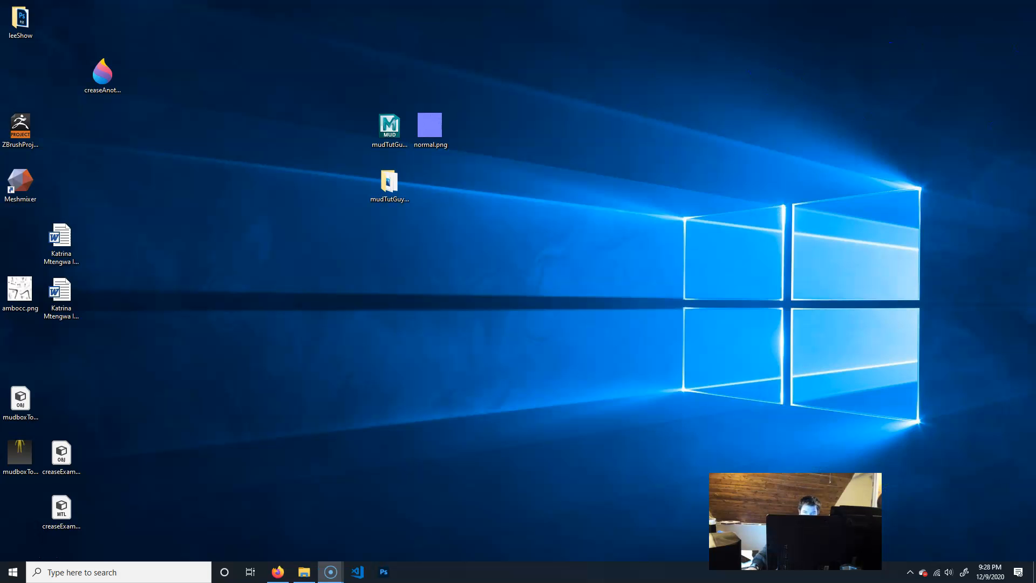
{"action": "left_click_drag", "start_coordinate": [1035, 89], "coordinate": [301, 154]}
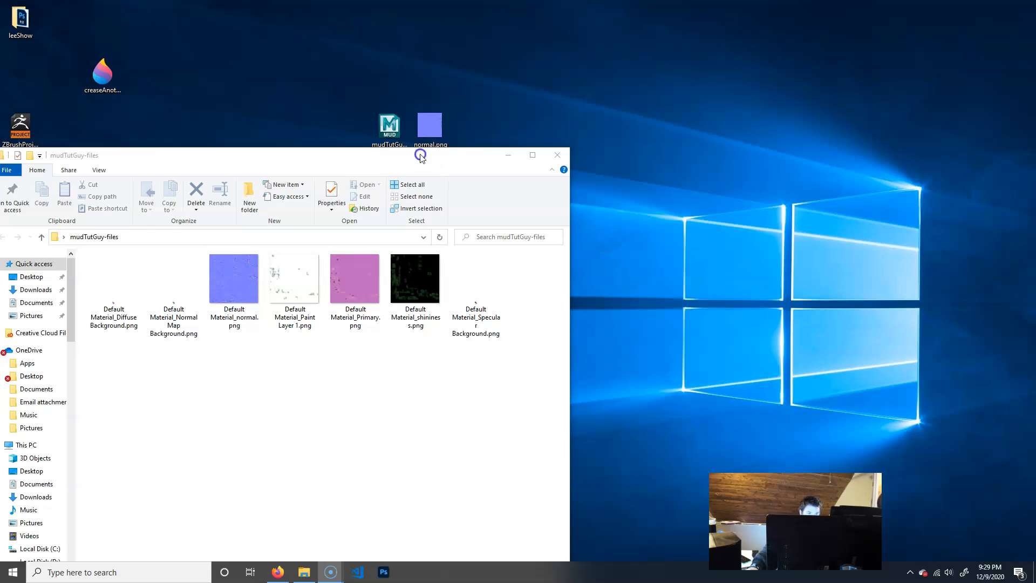
{"action": "left_click_drag", "start_coordinate": [392, 154], "coordinate": [900, 25]}
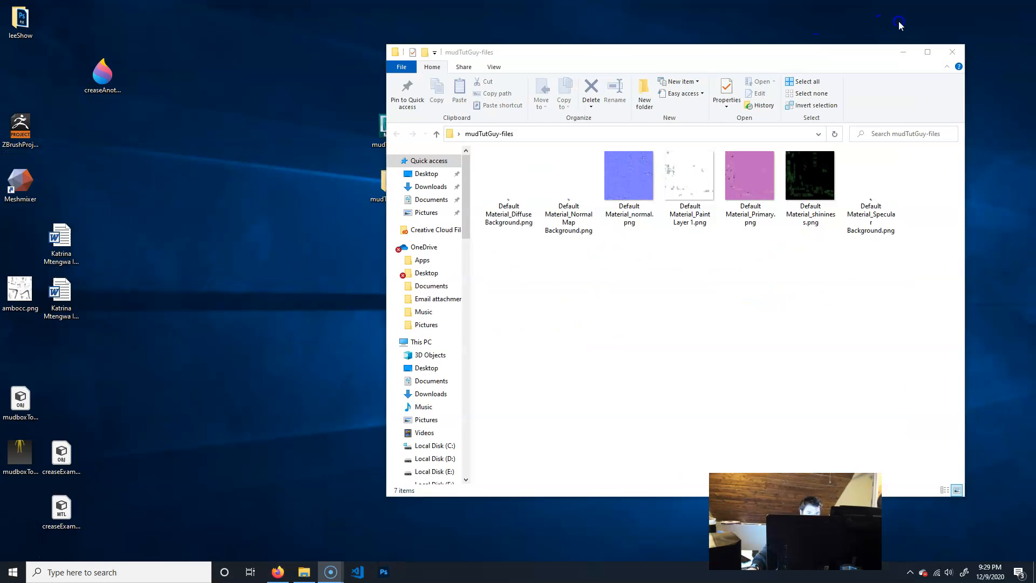
{"action": "left_click_drag", "start_coordinate": [619, 55], "coordinate": [717, 31]}
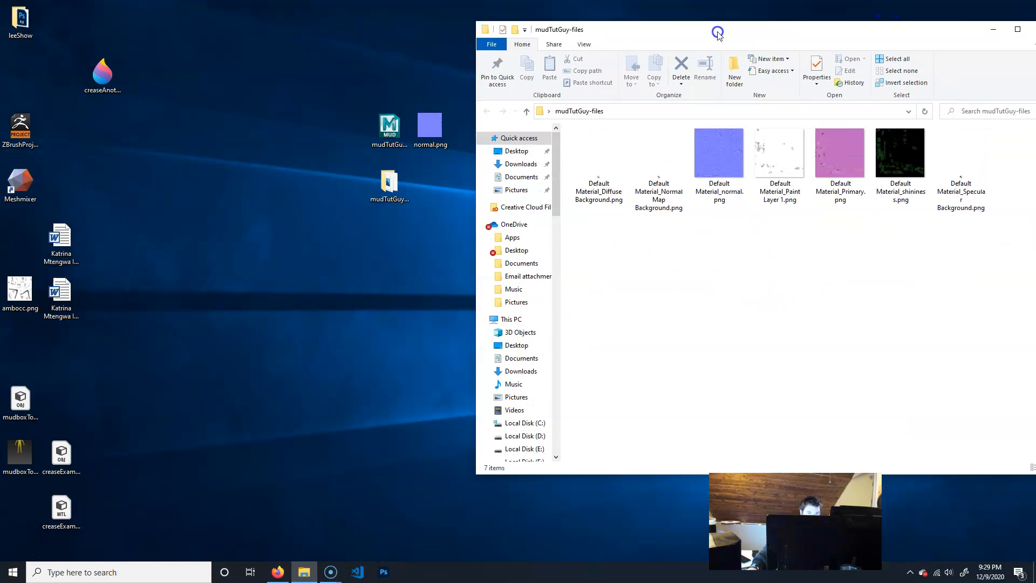
- Review the grouped desktop files and the folder's normal, paint layer, primary and shininess images, and close the folder window
{"action": "left_click_drag", "start_coordinate": [353, 224], "coordinate": [370, 126]}
{"action": "left_click", "coordinate": [429, 123]}
{"action": "left_click", "coordinate": [391, 186]}
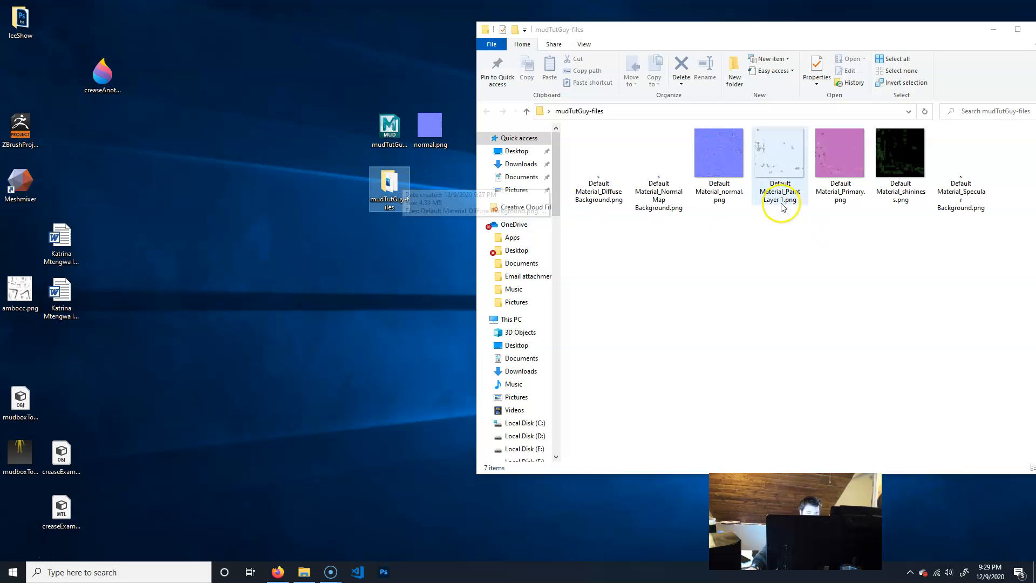
{"action": "left_click", "coordinate": [737, 161]}
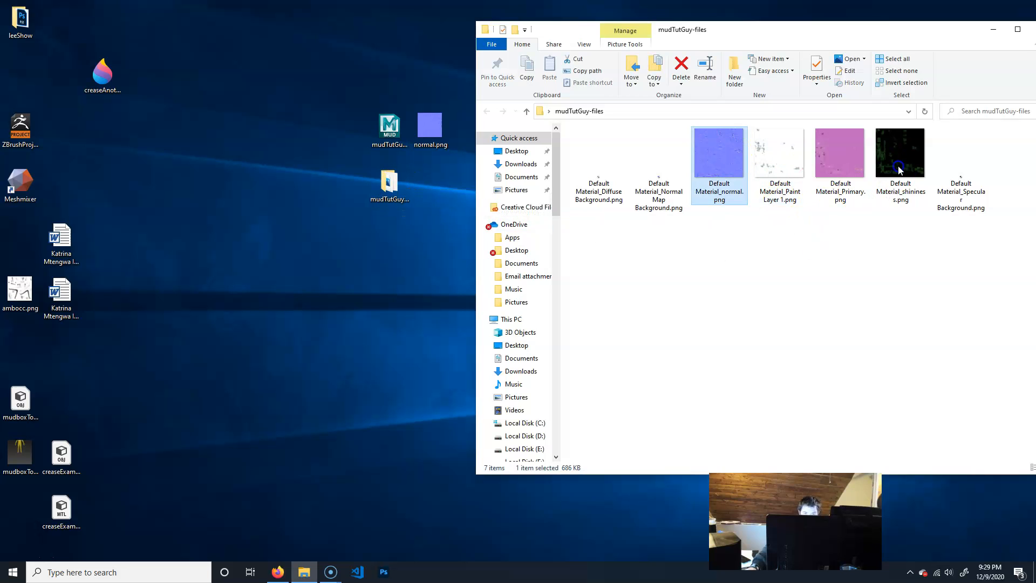
{"action": "key", "text": "Right"}
{"action": "key", "text": "Right"}
{"action": "key", "text": "Right"}
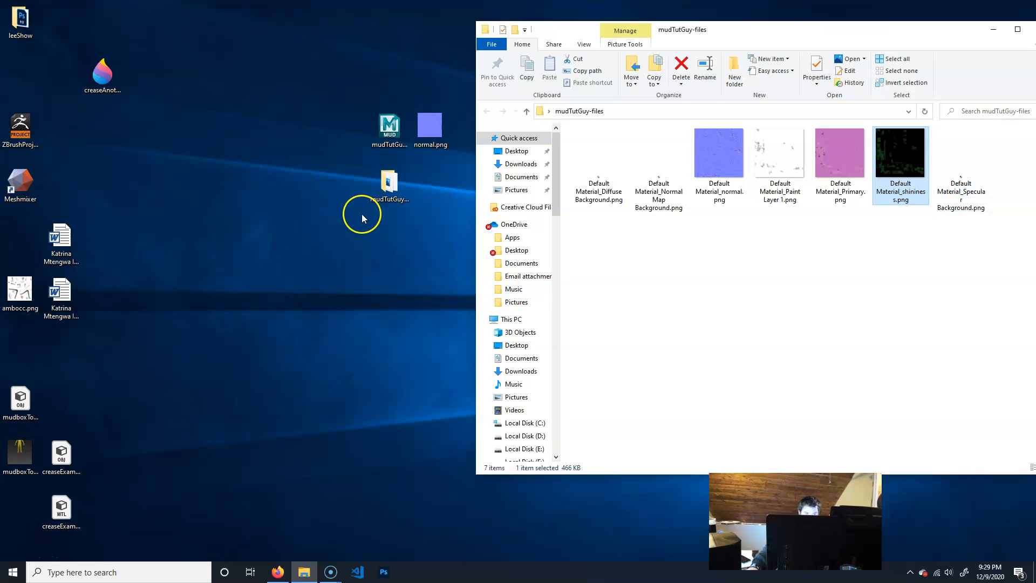
{"action": "left_click", "coordinate": [390, 127]}
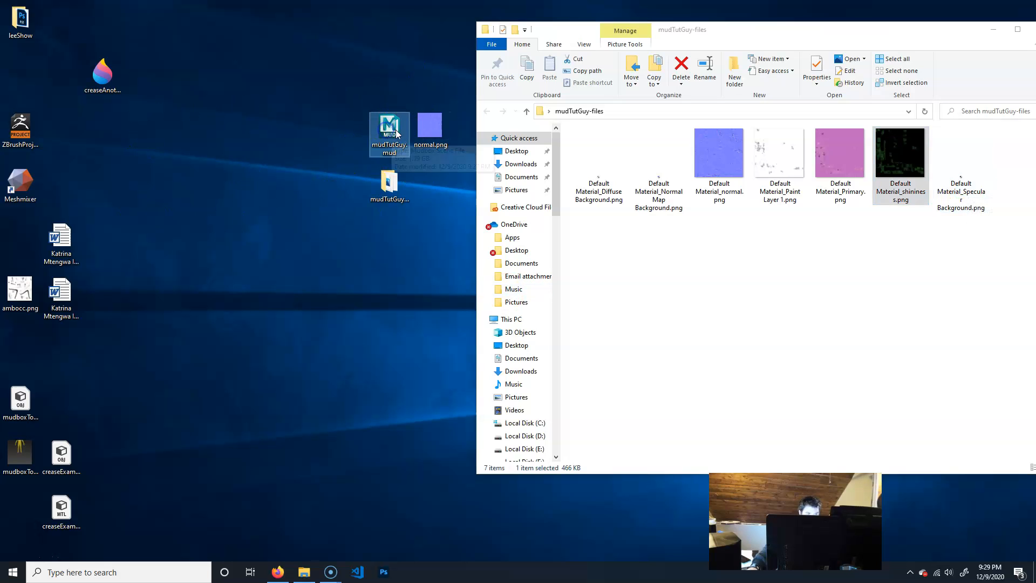
{"action": "left_click", "coordinate": [385, 196], "text": "ctrl"}
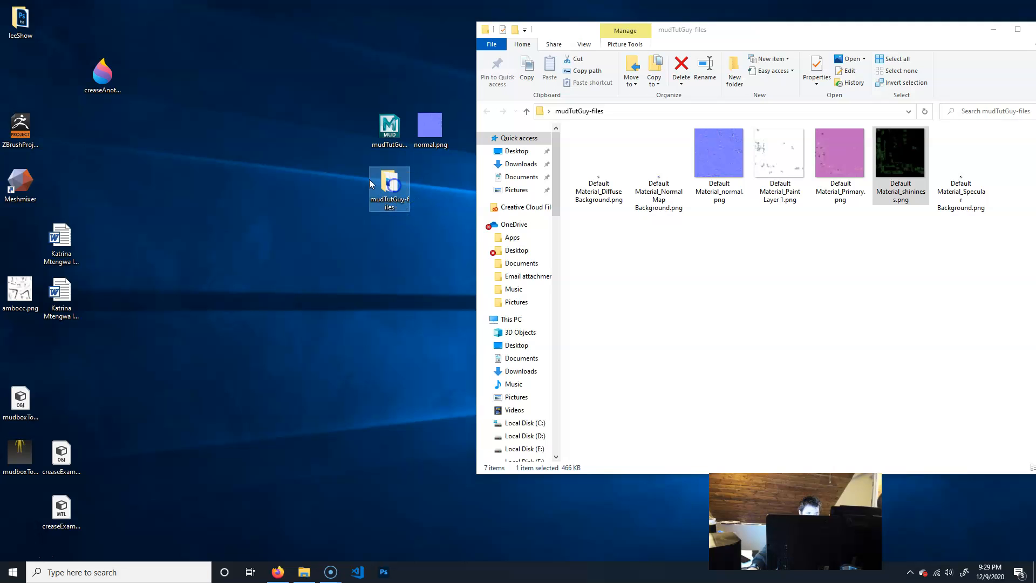
{"action": "left_click", "coordinate": [391, 130]}
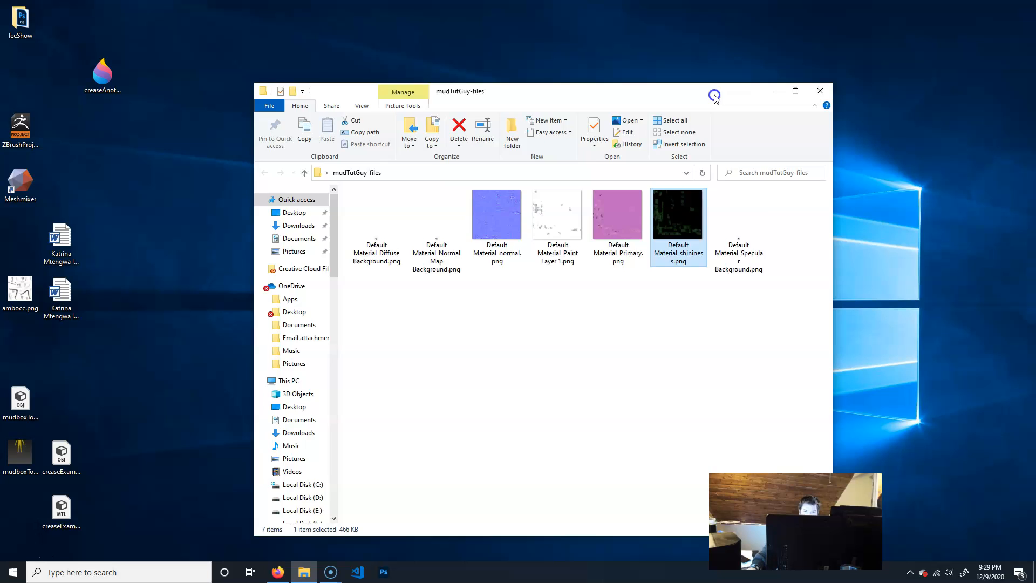
{"action": "left_click_drag", "start_coordinate": [931, 37], "coordinate": [703, 99]}
{"action": "left_click", "coordinate": [815, 91]}
{"action": "left_click_drag", "start_coordinate": [313, 86], "coordinate": [527, 301]}
{"action": "left_click_drag", "start_coordinate": [399, 127], "coordinate": [399, 127]}
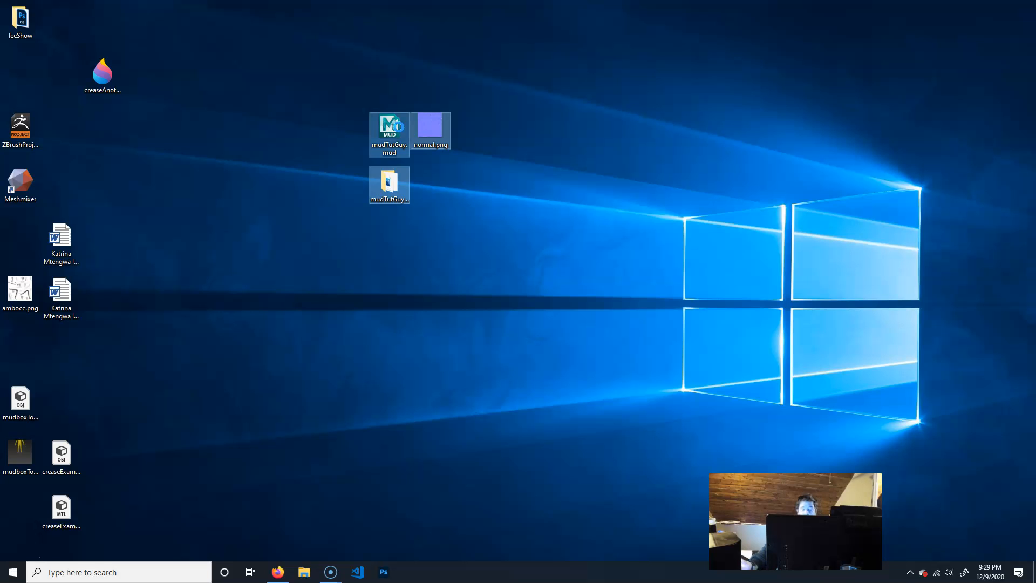
{"action": "right_click", "coordinate": [400, 128]}
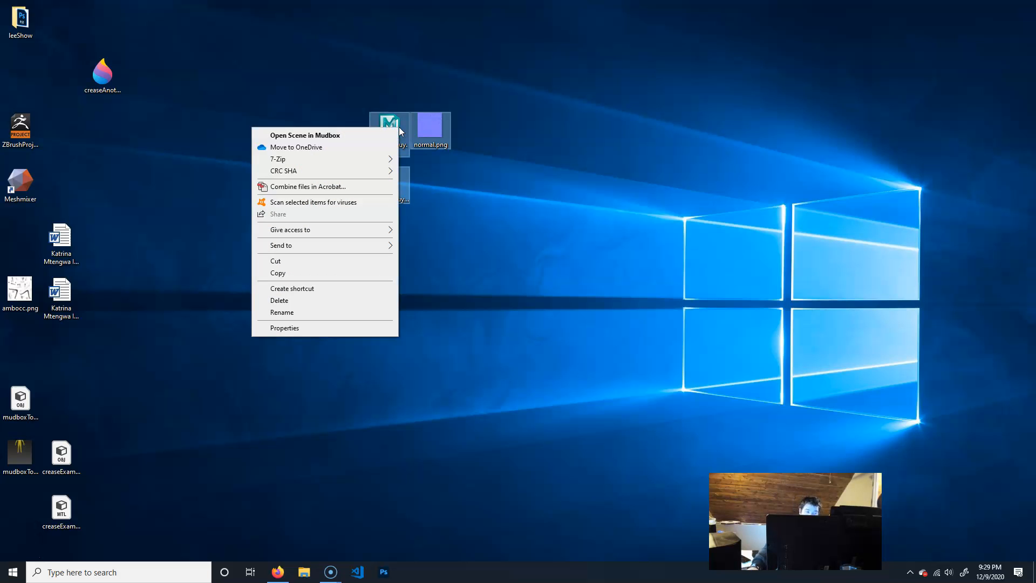
{"action": "mouse_move", "coordinate": [342, 244]}
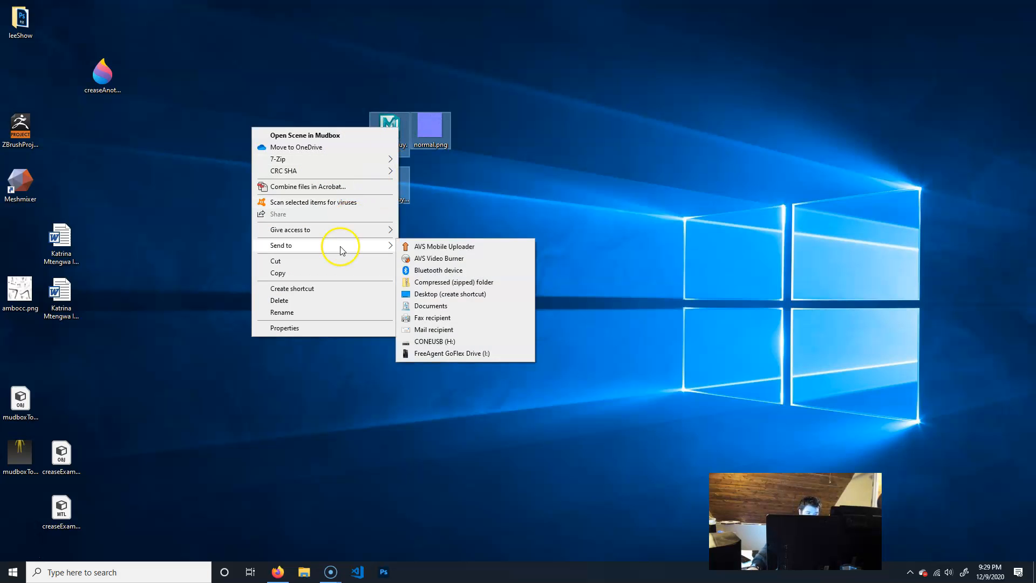
{"action": "left_click", "coordinate": [426, 271]}
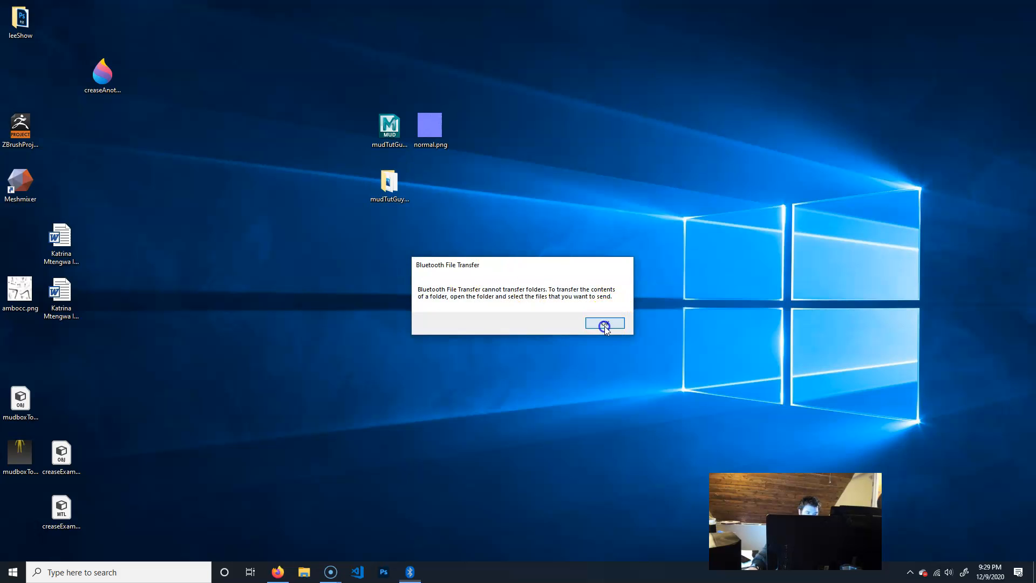
{"action": "left_click", "coordinate": [604, 323]}
- Compress mudTutGuy.mud, normal.png and the mudTutGuy-files folder together into a zipped folder
{"action": "left_click_drag", "start_coordinate": [321, 70], "coordinate": [378, 151]}
{"action": "left_click_drag", "start_coordinate": [328, 99], "coordinate": [540, 292]}
{"action": "right_click", "coordinate": [391, 123]}
{"action": "mouse_move", "coordinate": [304, 242]}
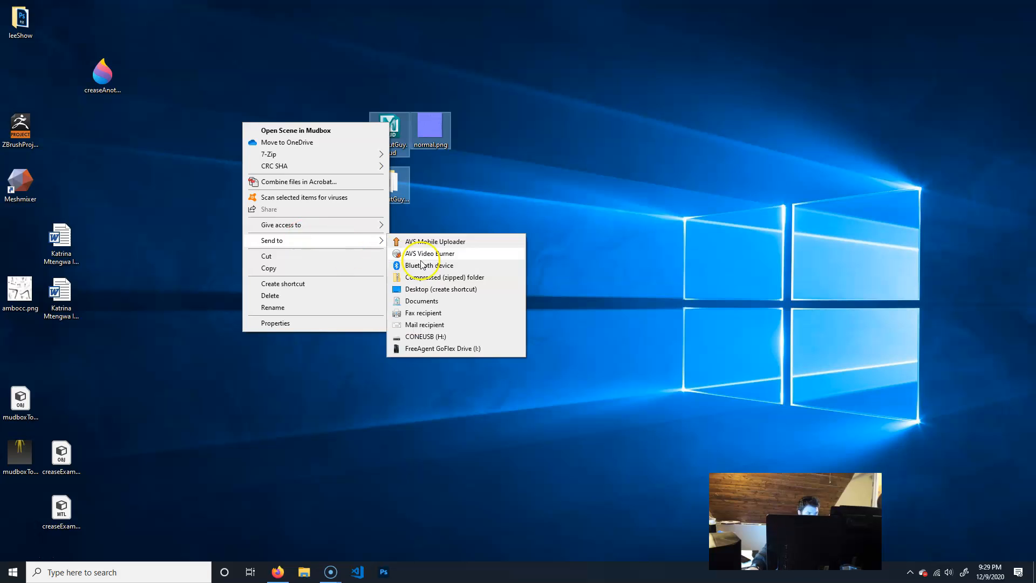
{"action": "left_click", "coordinate": [450, 277]}
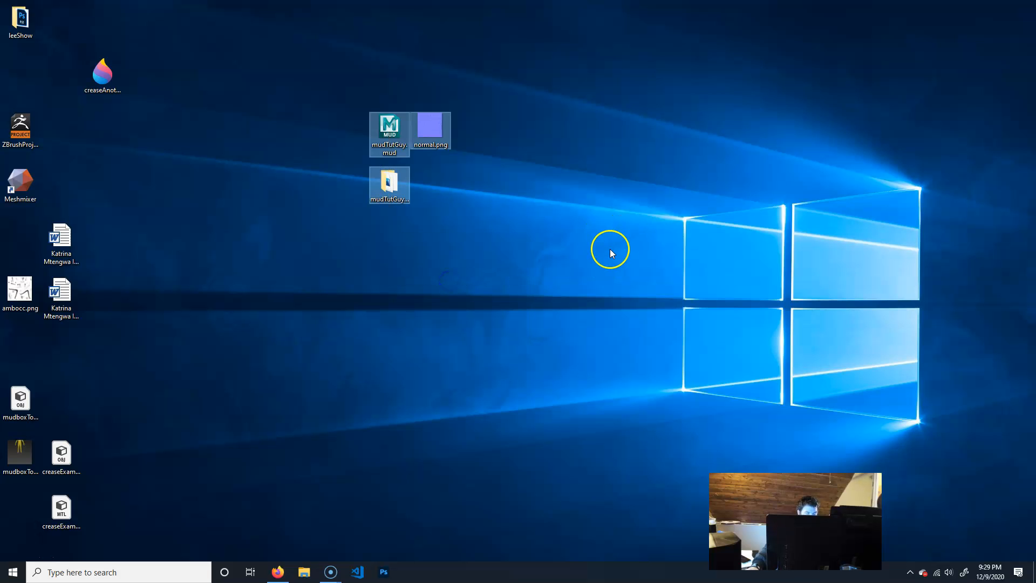
{"action": "key", "text": "alt+p"}
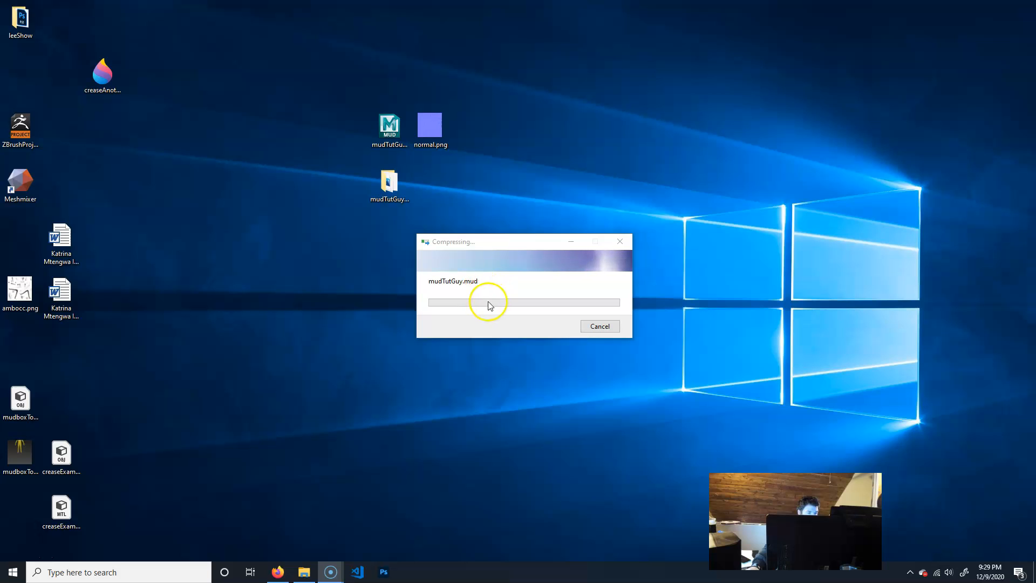
- Check the file details of mudTutGuy.mud and select it together with normal.png and the mudTutGuy-files folder
{"action": "left_click", "coordinate": [381, 126]}
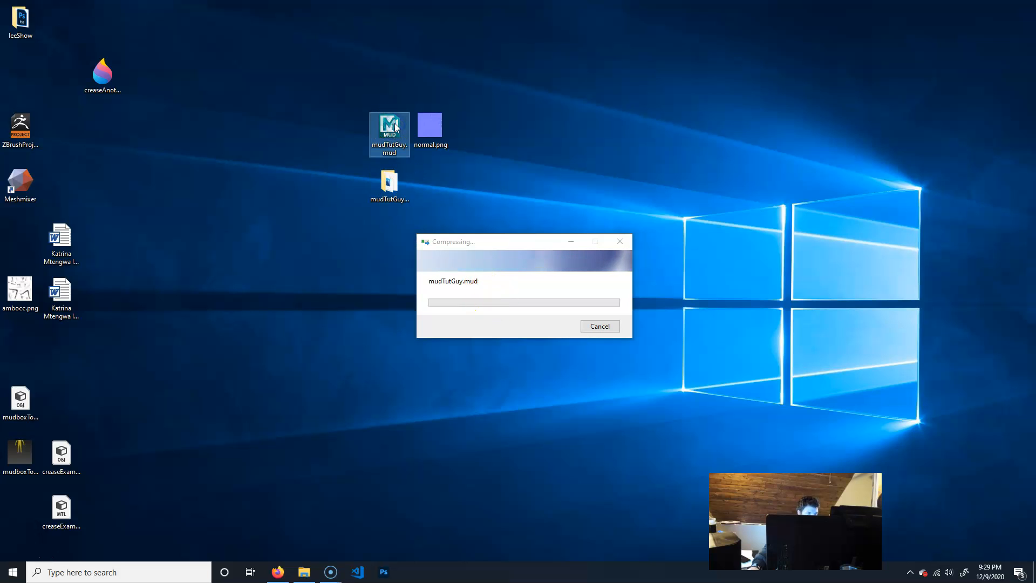
{"action": "mouse_move", "coordinate": [390, 138]}
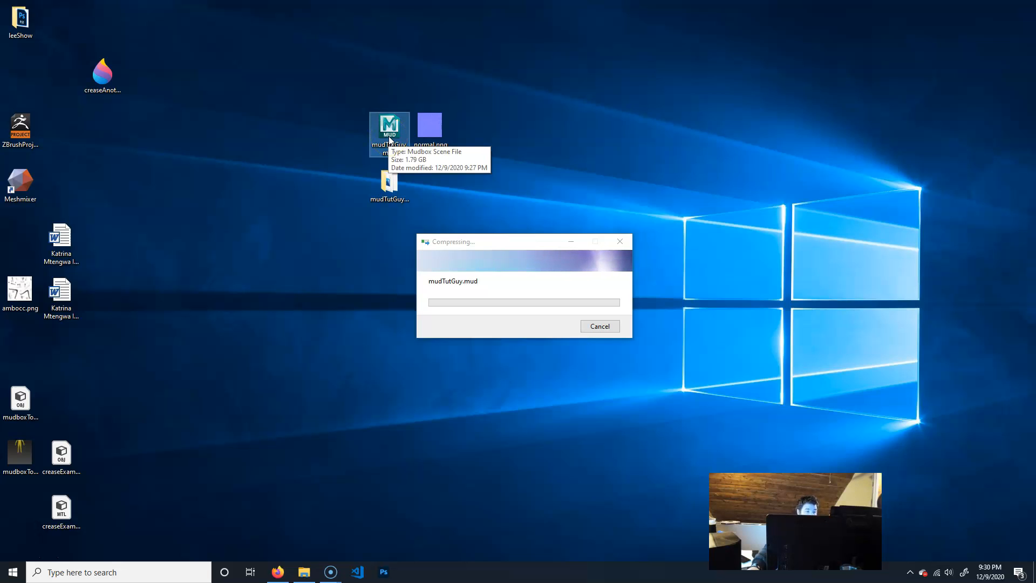
{"action": "left_click", "coordinate": [572, 140]}
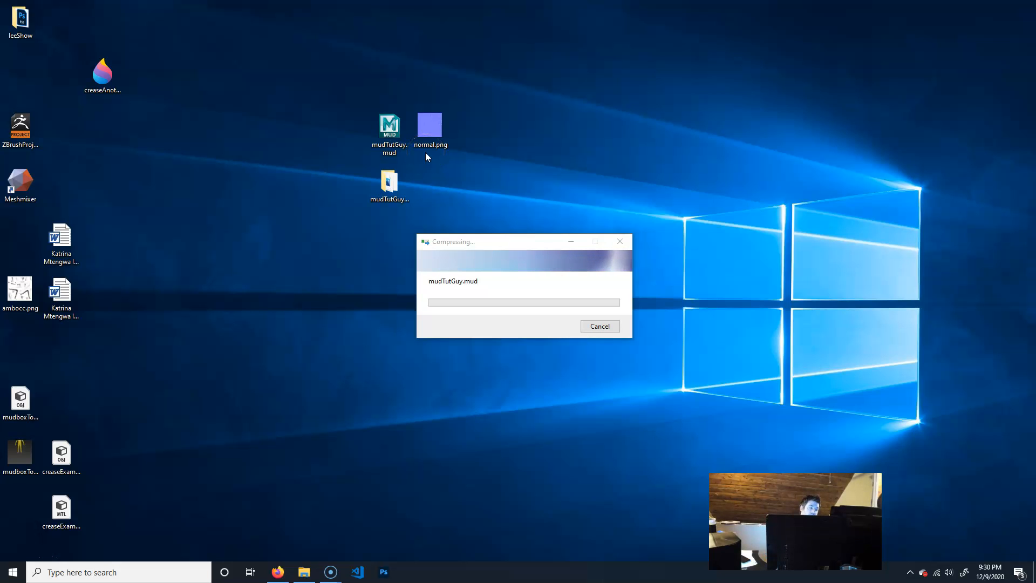
{"action": "left_click", "coordinate": [389, 186]}
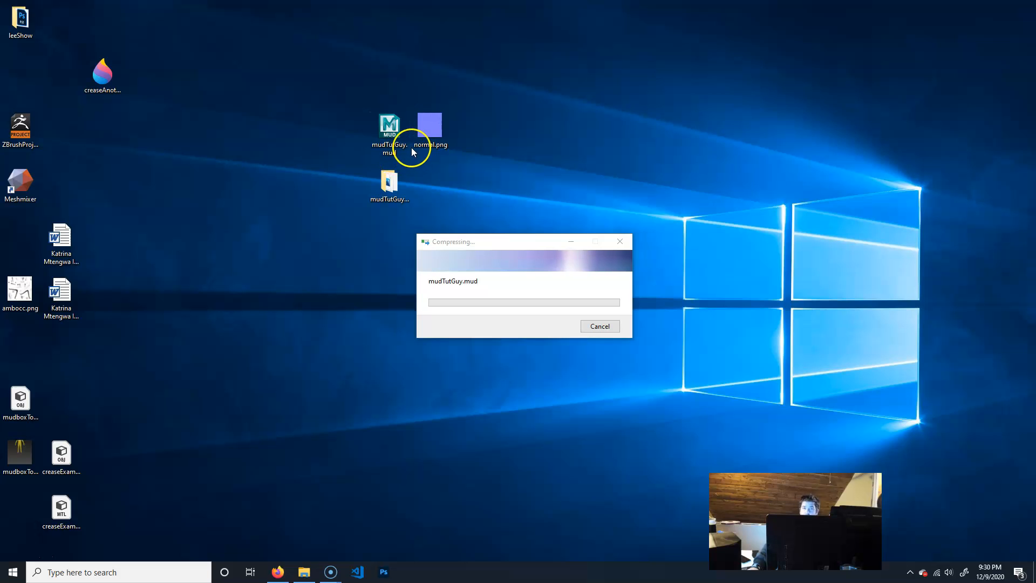
{"action": "left_click_drag", "start_coordinate": [334, 90], "coordinate": [549, 207]}
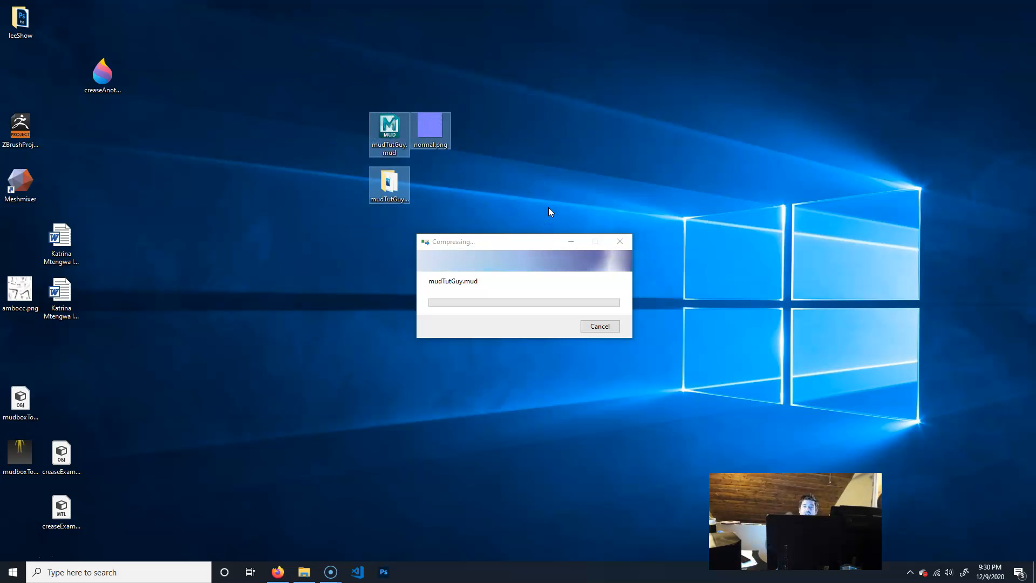